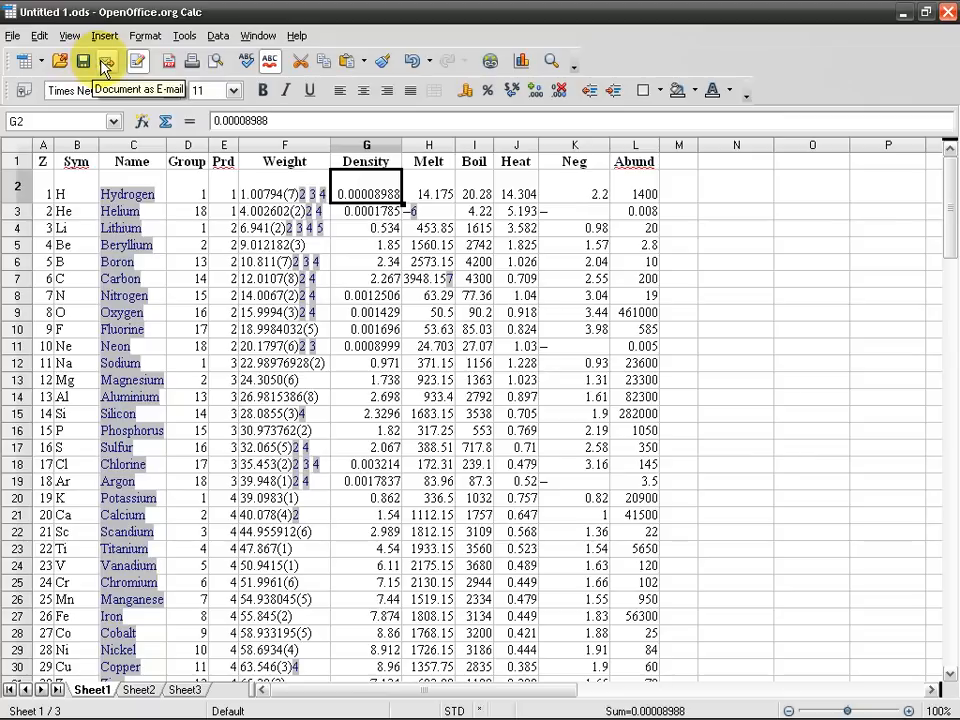
Step: Display the Insert Cell toolbar and dock it beside the Standard toolbar
left_click(68, 35)
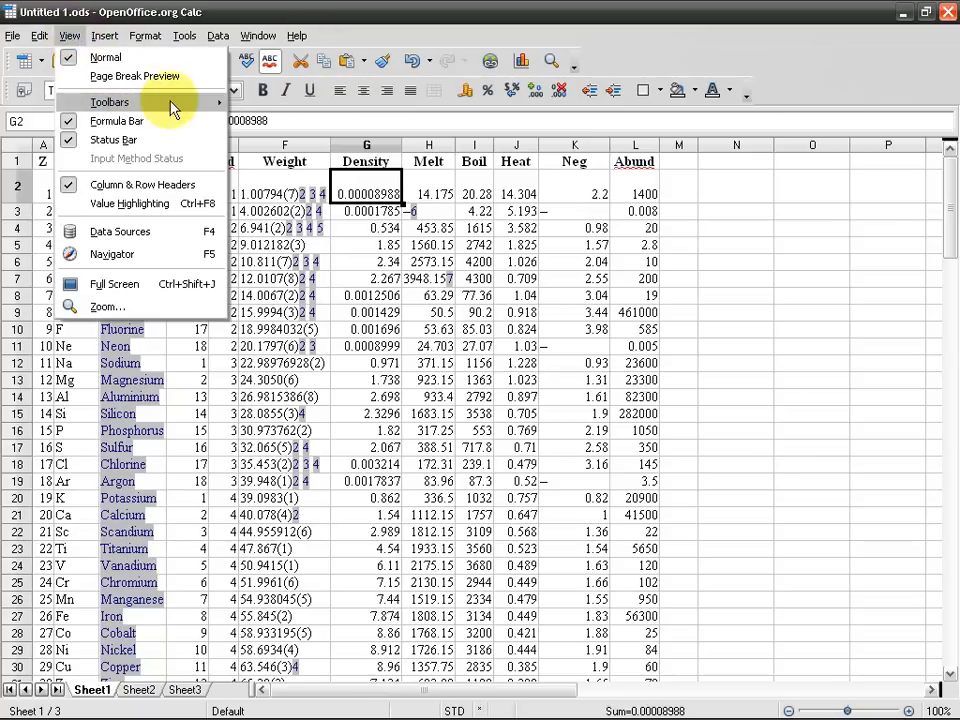
mouse_move(172, 104)
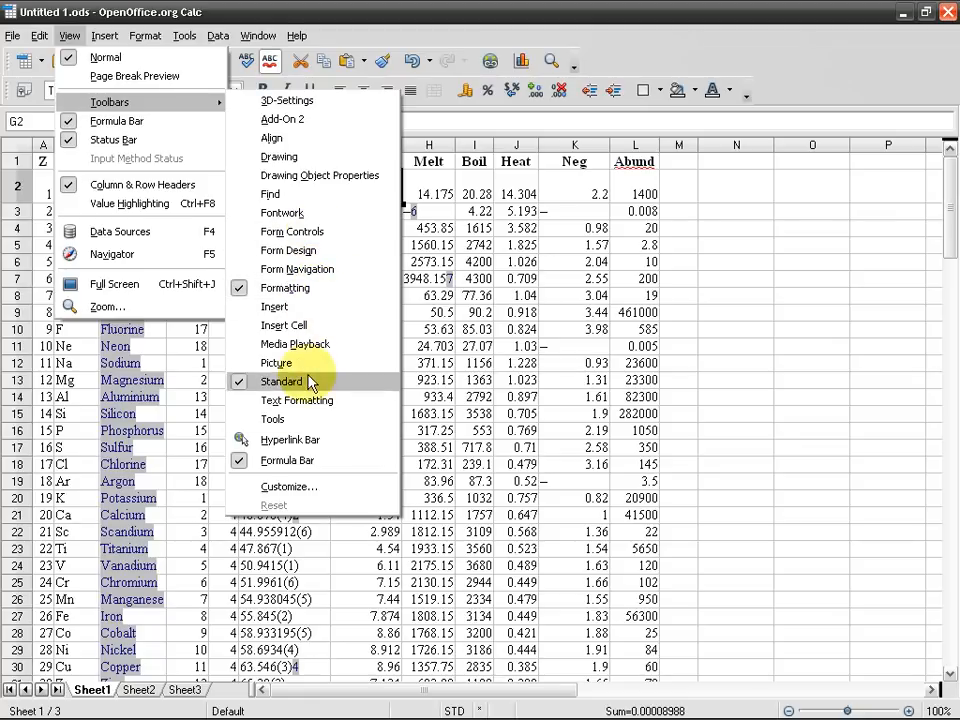
left_click(339, 327)
left_click_drag(563, 221, 485, 232)
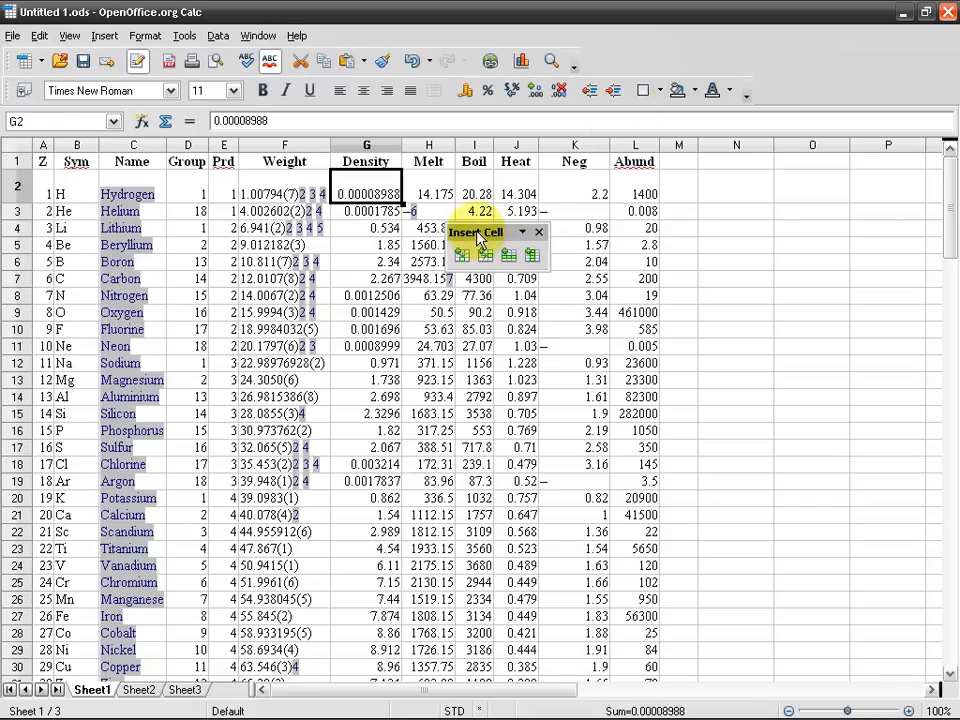
left_click_drag(476, 238, 615, 62)
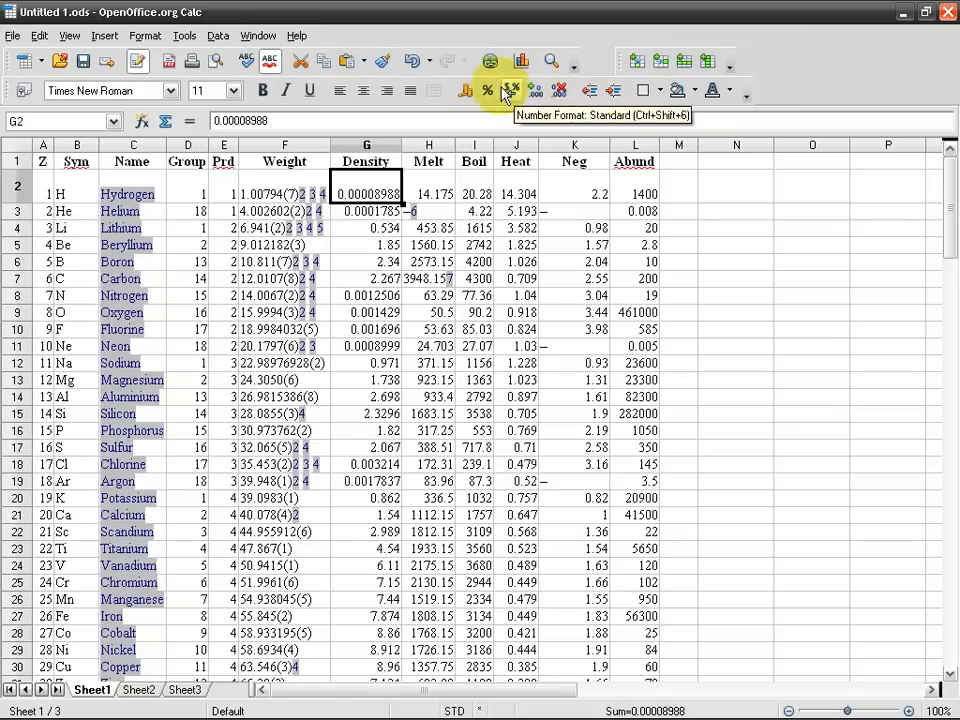
Step: Hide the Number Format: Currency button from the Formatting toolbar and check the list of its visible buttons
left_click(747, 96)
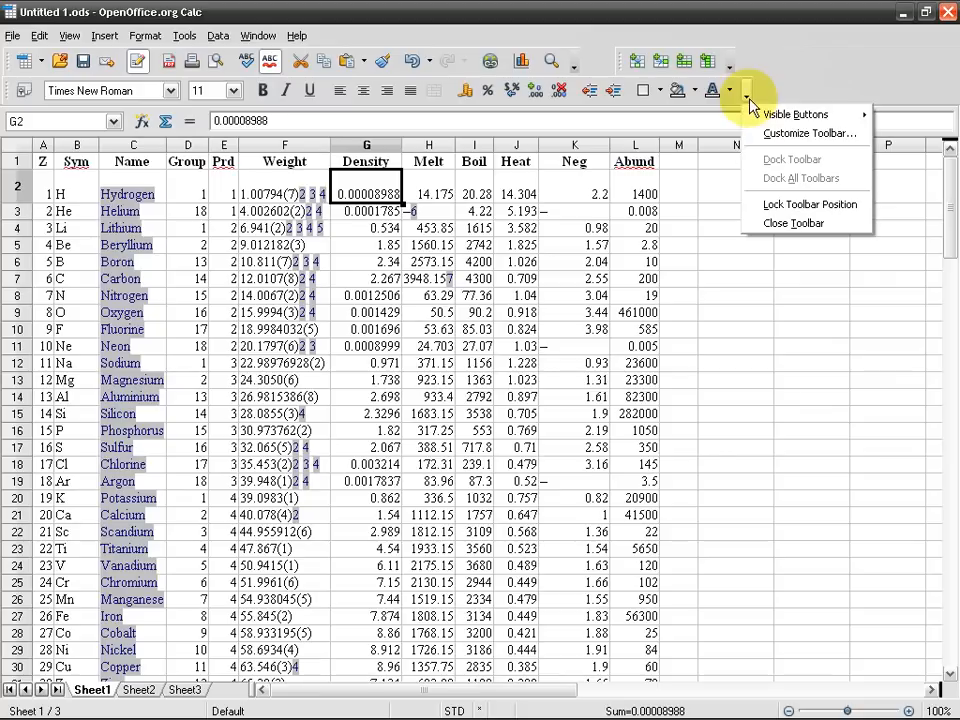
mouse_move(766, 114)
scroll(665, 400, "down", 8)
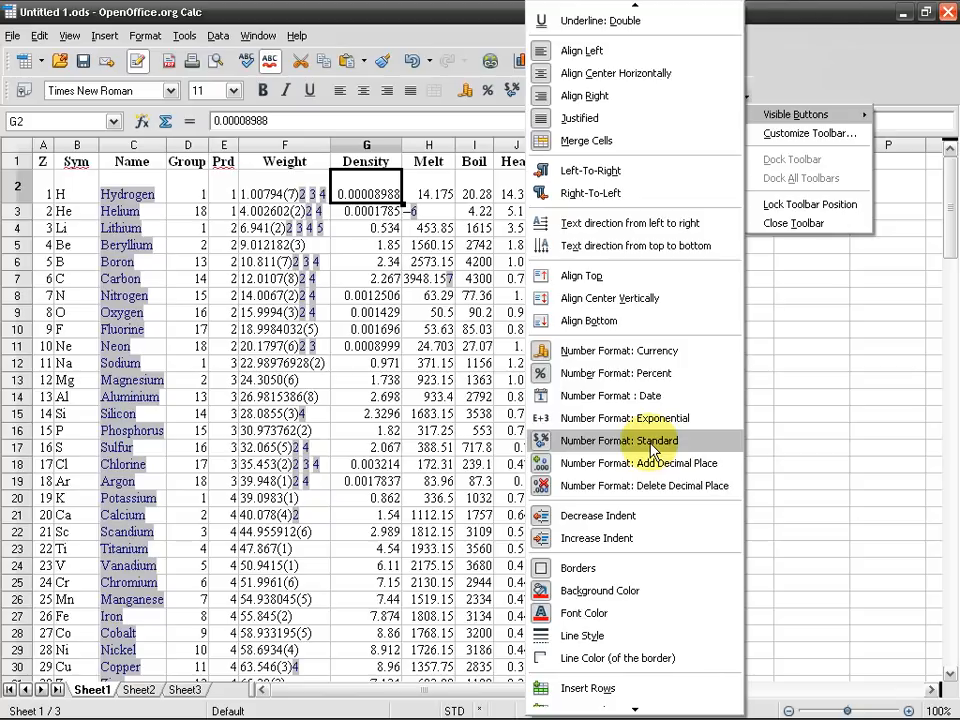
scroll(650, 340, "down", 3)
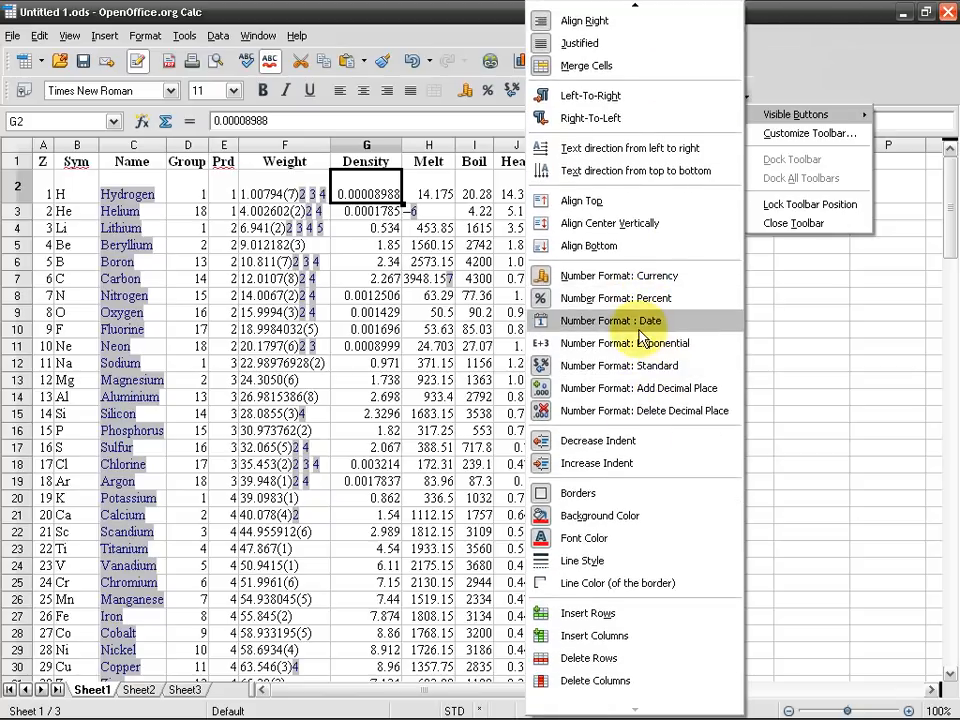
left_click(622, 278)
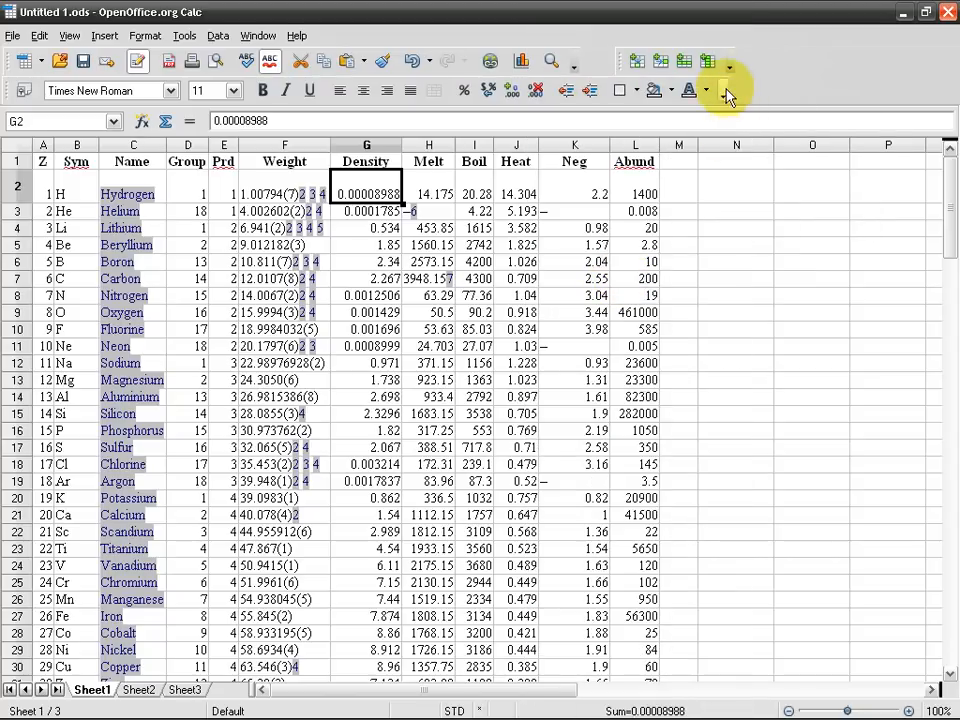
left_click(723, 94)
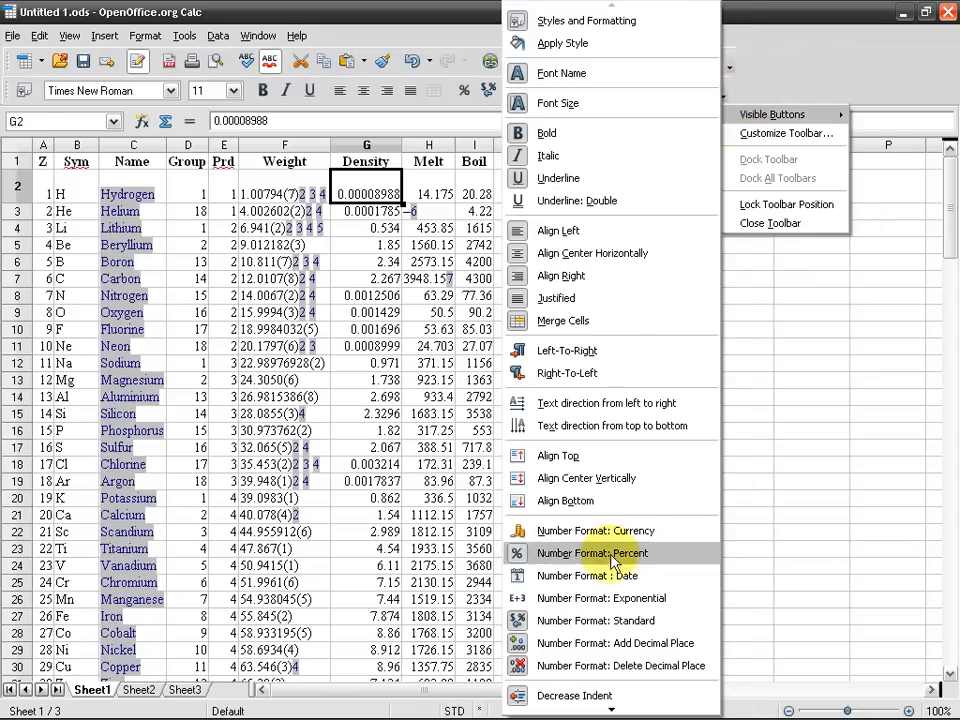
left_click(421, 5)
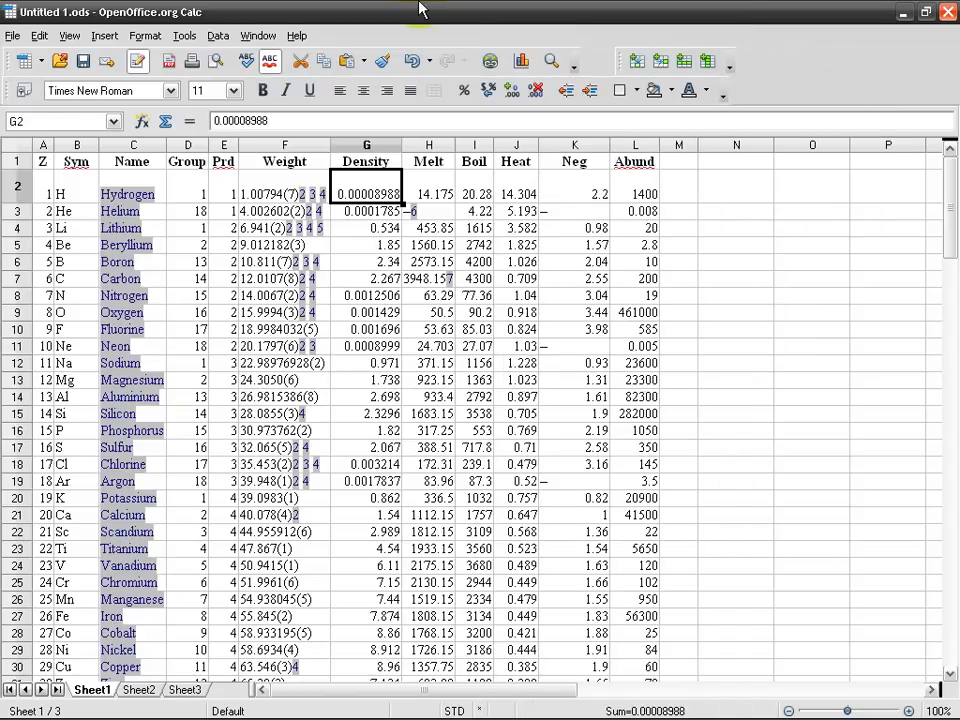
Step: Customize the Formatting toolbar to hide its Decrease Indent and Increase Indent commands
left_click(194, 37)
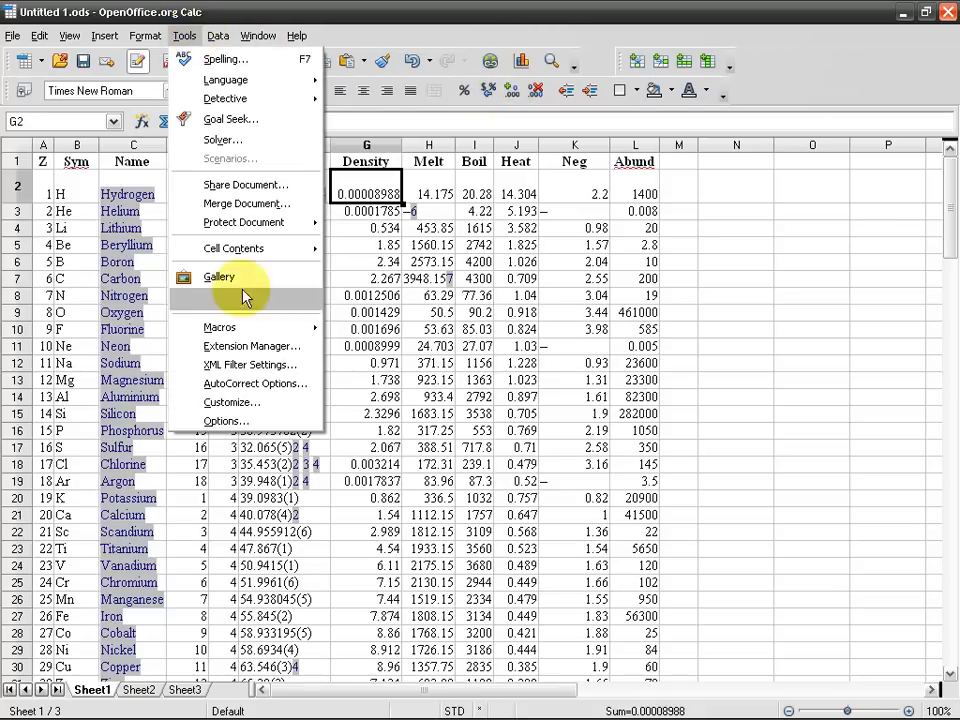
left_click(288, 410)
left_click(382, 197)
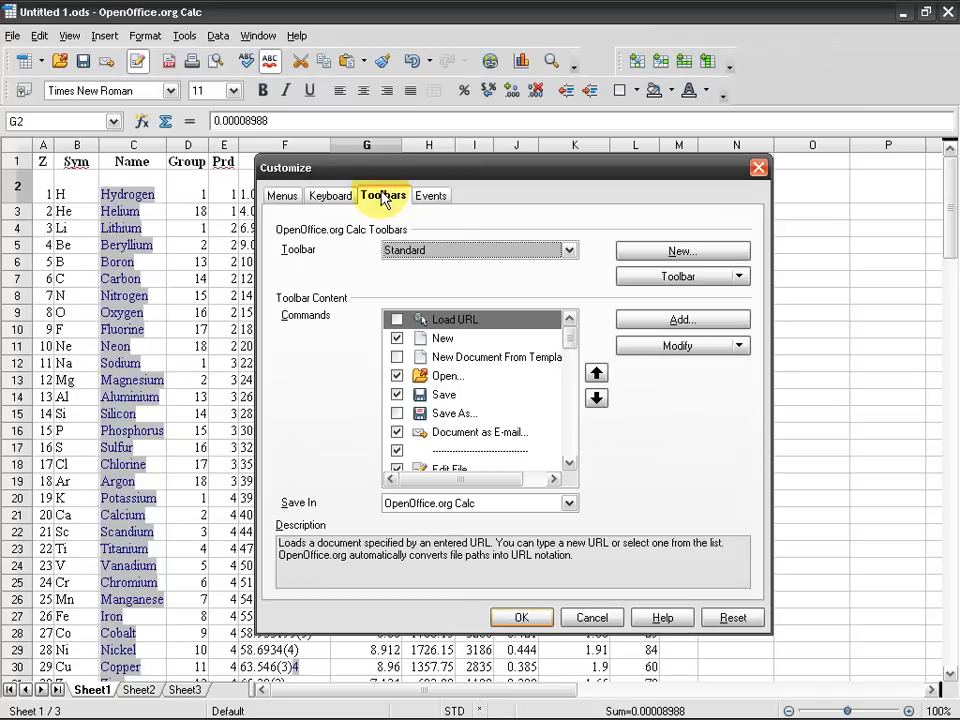
left_click(568, 250)
scroll(490, 348, "up", 2)
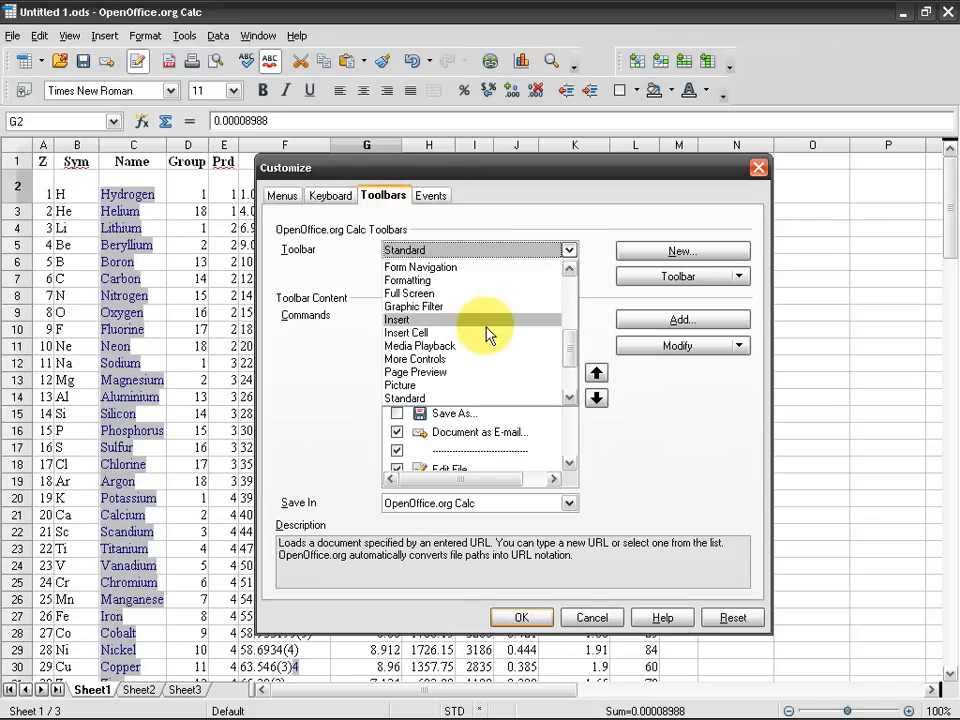
left_click(476, 288)
left_click_drag(571, 340, 570, 448)
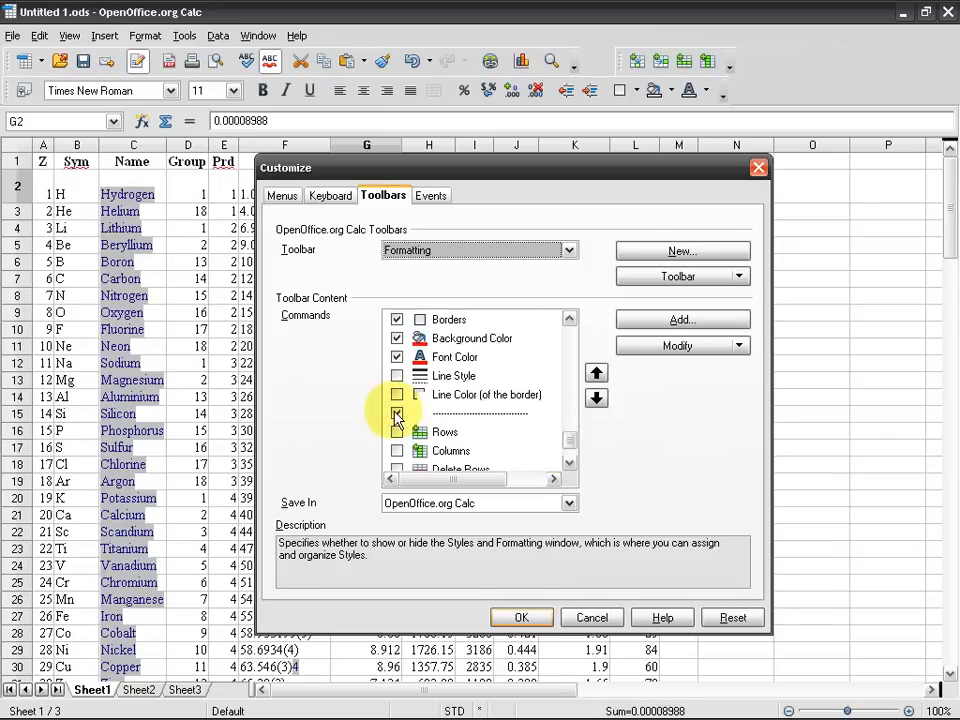
scroll(377, 396, "up", 2)
scroll(398, 392, "up", 1)
scroll(418, 410, "down", 1)
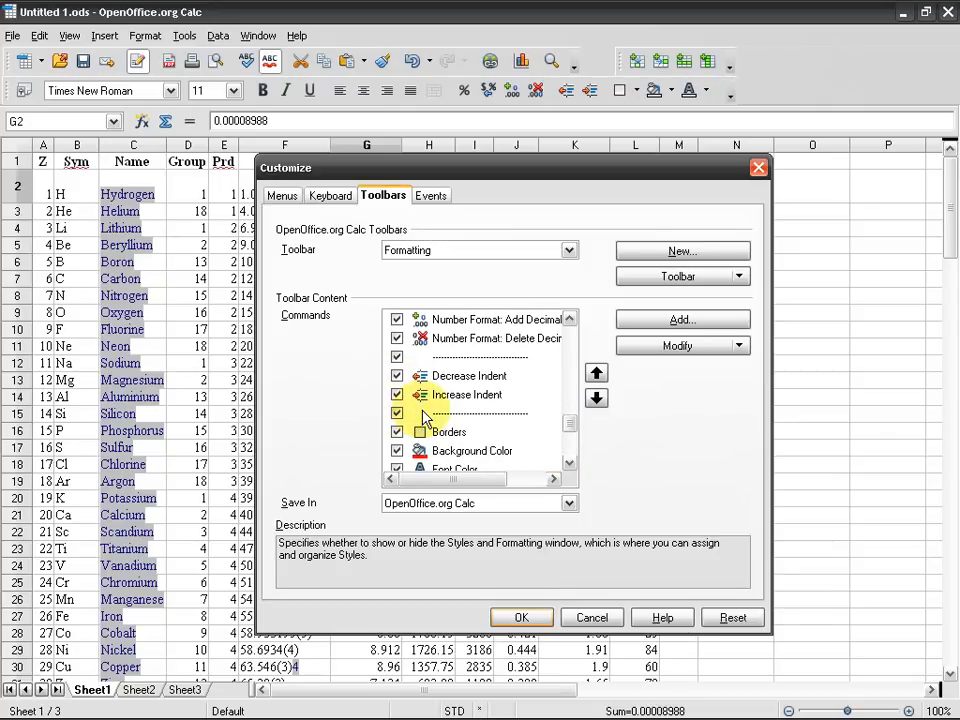
left_click(396, 377)
left_click(400, 395)
Step: Hide the Standard, Add Decimal Place, Delete Decimal Place and Percent number format commands plus the separator before the number formats, and apply the customization
scroll(406, 385, "up", 1)
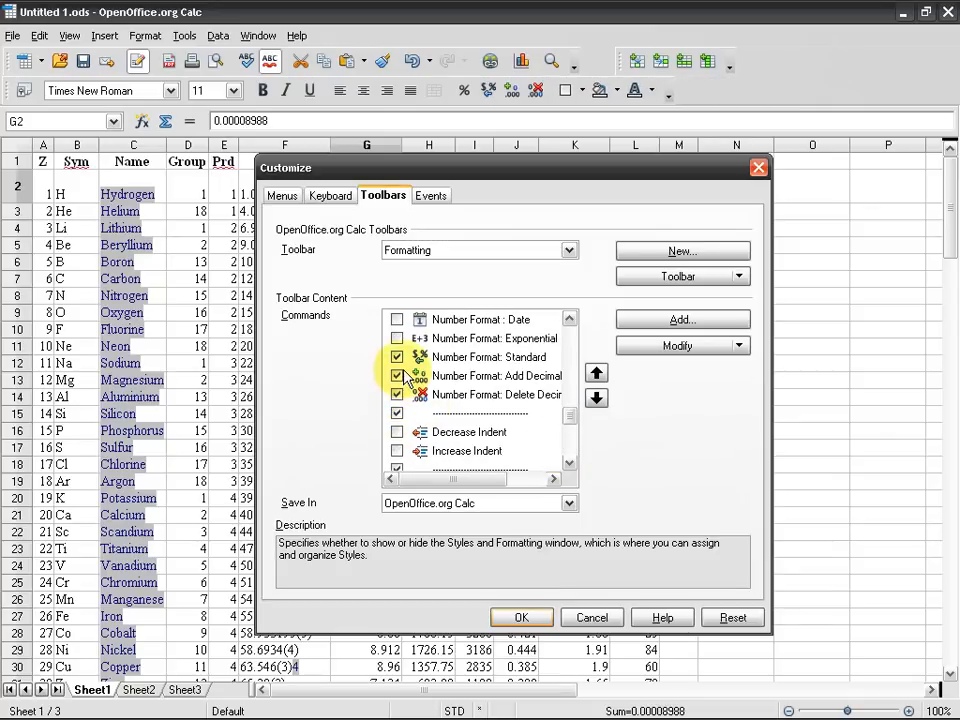
left_click(397, 376)
left_click(397, 394)
left_click(397, 357)
scroll(445, 381, "up", 2)
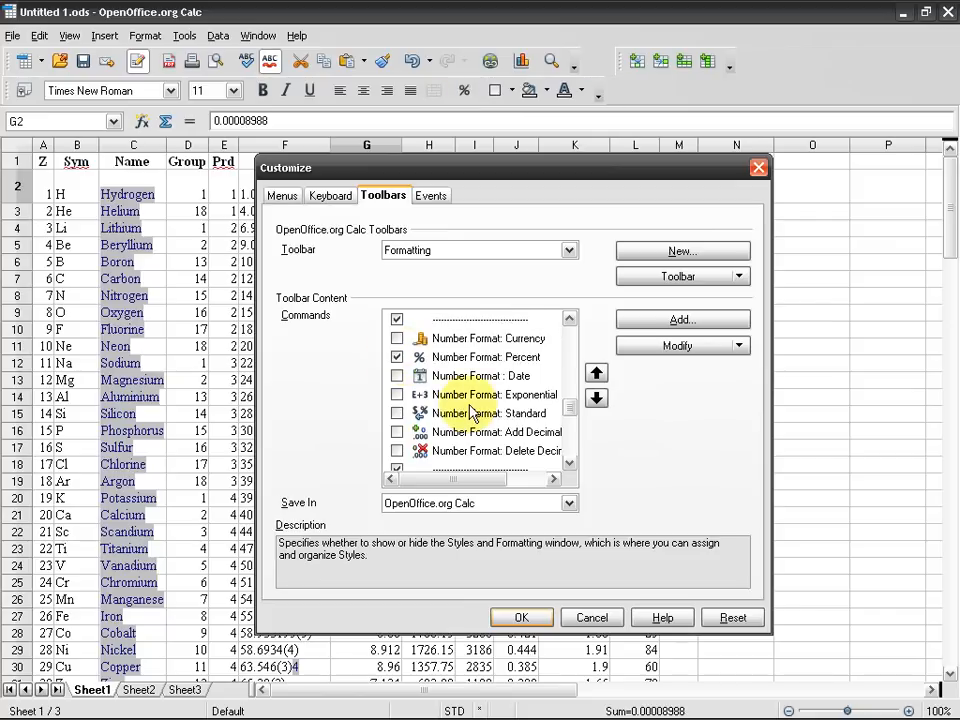
left_click(397, 413)
left_click(397, 375)
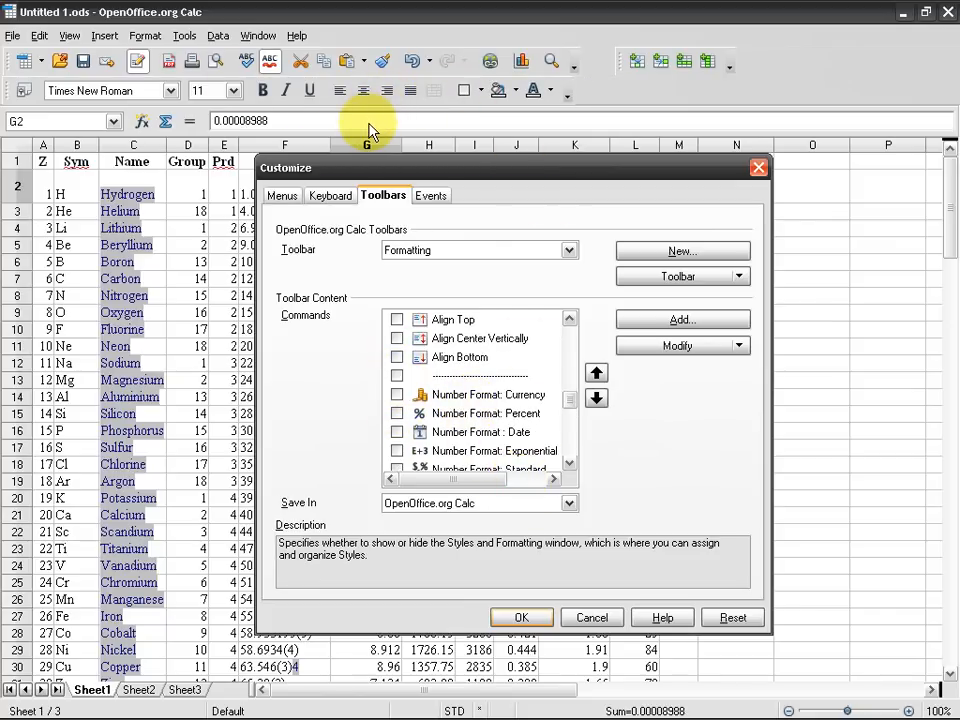
left_click(521, 617)
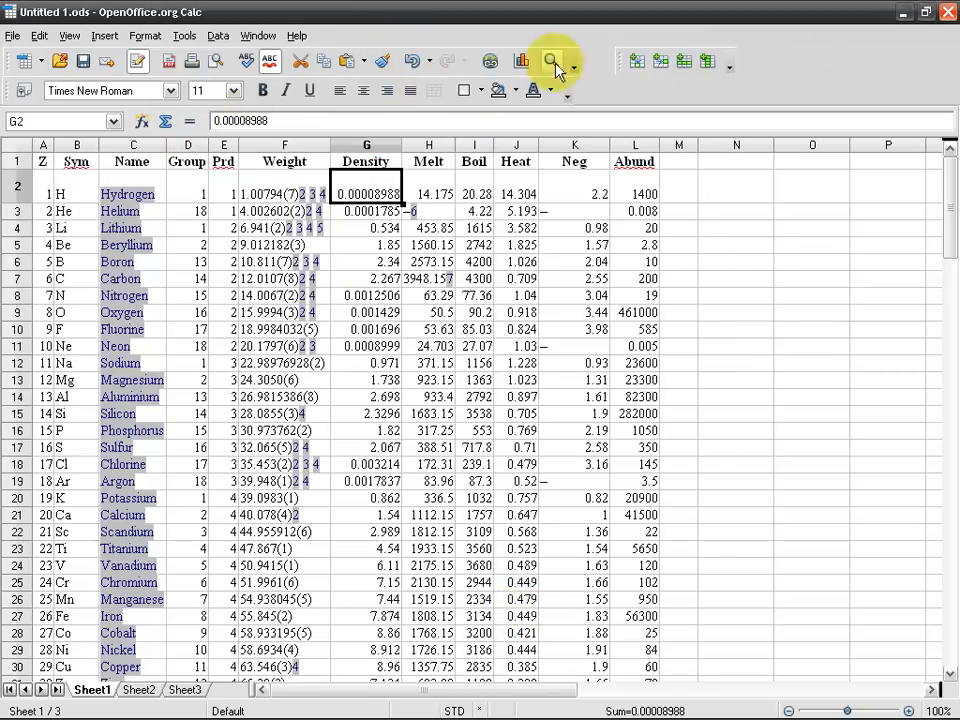
Step: Shift the docked Insert Cell toolbar back and forth along the Standard toolbar's row
left_click_drag(621, 60, 605, 62)
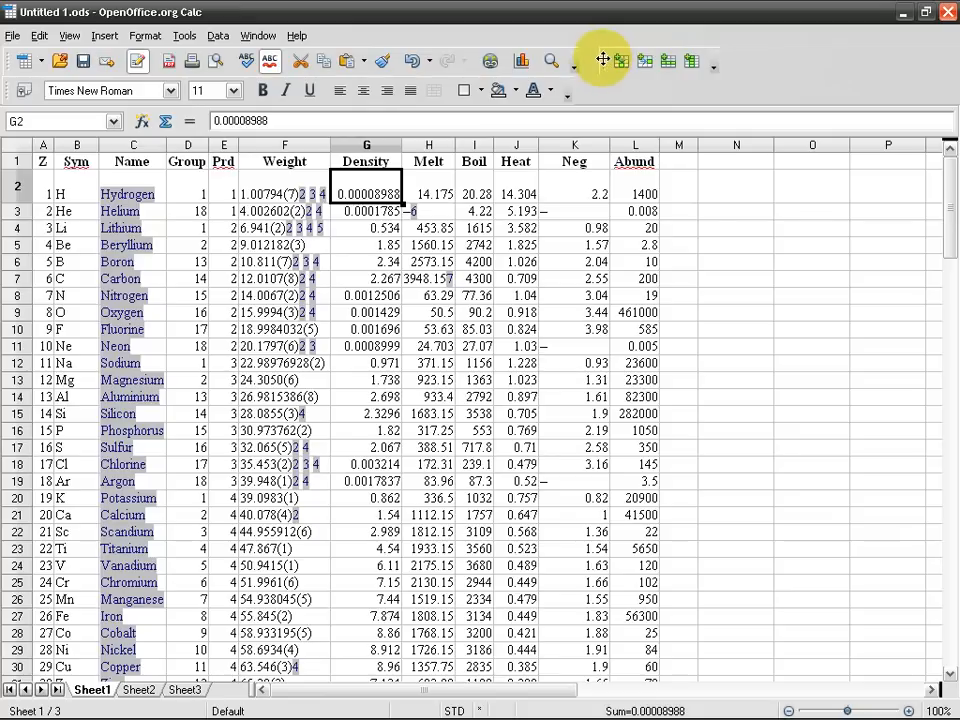
left_click_drag(603, 60, 633, 62)
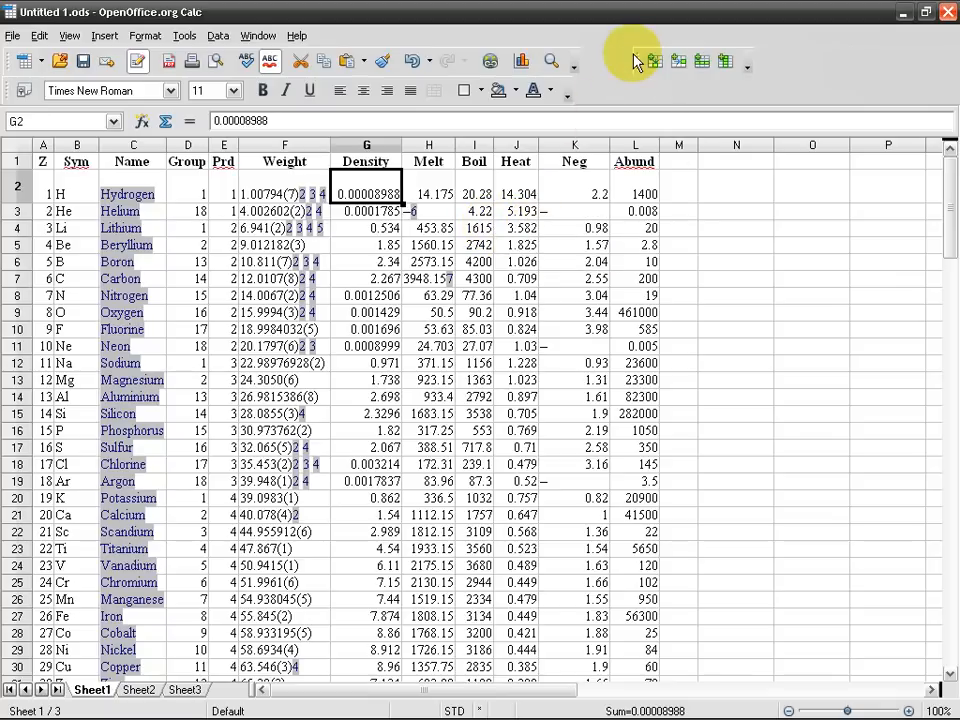
Step: Undock the Insert Cell toolbar over the sheet and close it
left_click(66, 36)
mouse_move(176, 115)
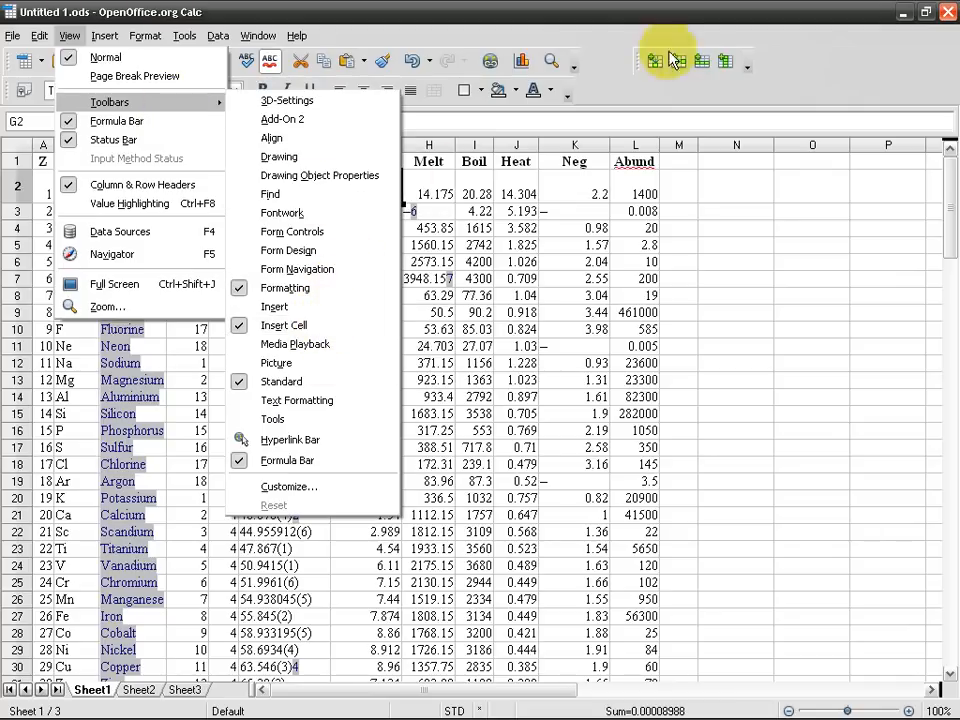
left_click(701, 22)
left_click_drag(641, 64, 542, 220)
left_click(628, 224)
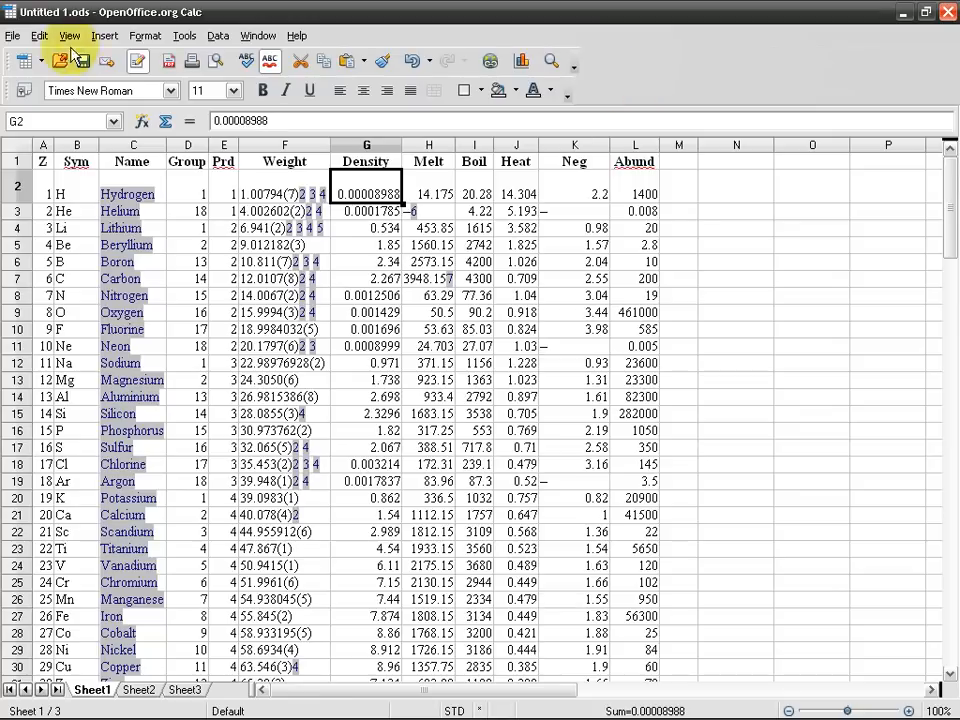
left_click(184, 36)
mouse_move(220, 36)
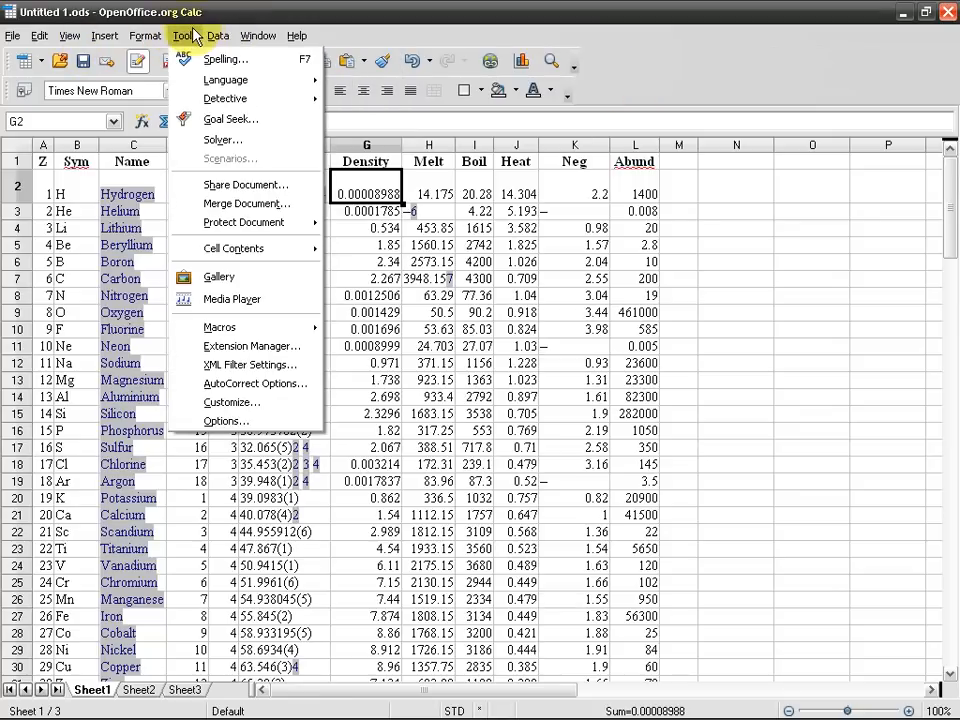
left_click(190, 36)
Step: View the Sort criteria for the table starting from cell F3, cancel the sort, and select cell G14
left_click(312, 211)
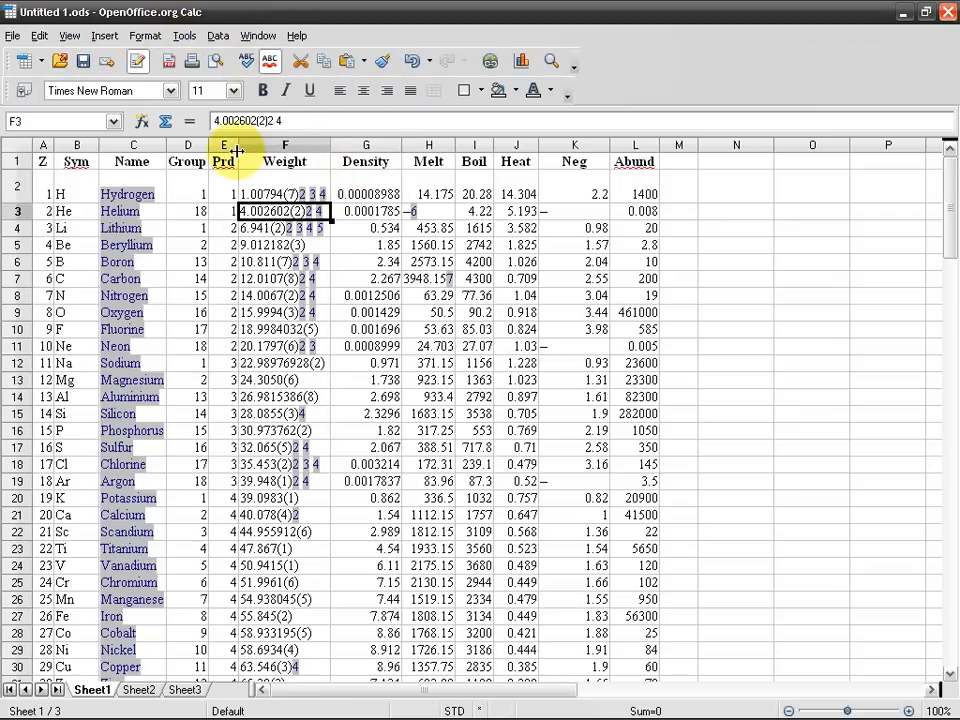
left_click(218, 36)
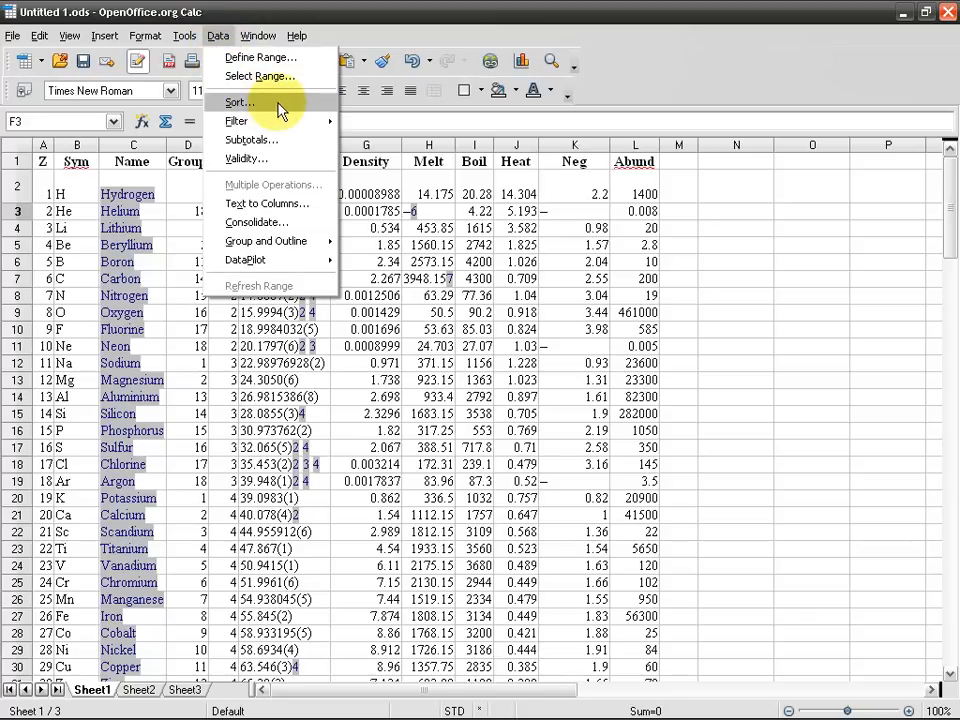
left_click(215, 37)
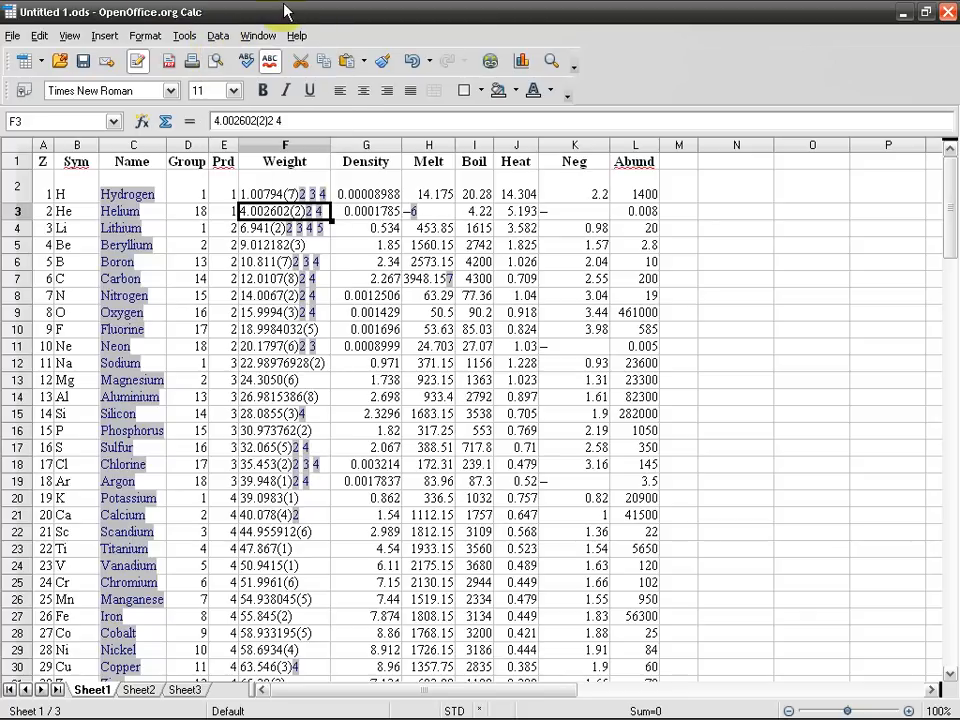
left_click(218, 36)
left_click(175, 97)
left_click_drag(330, 247, 323, 244)
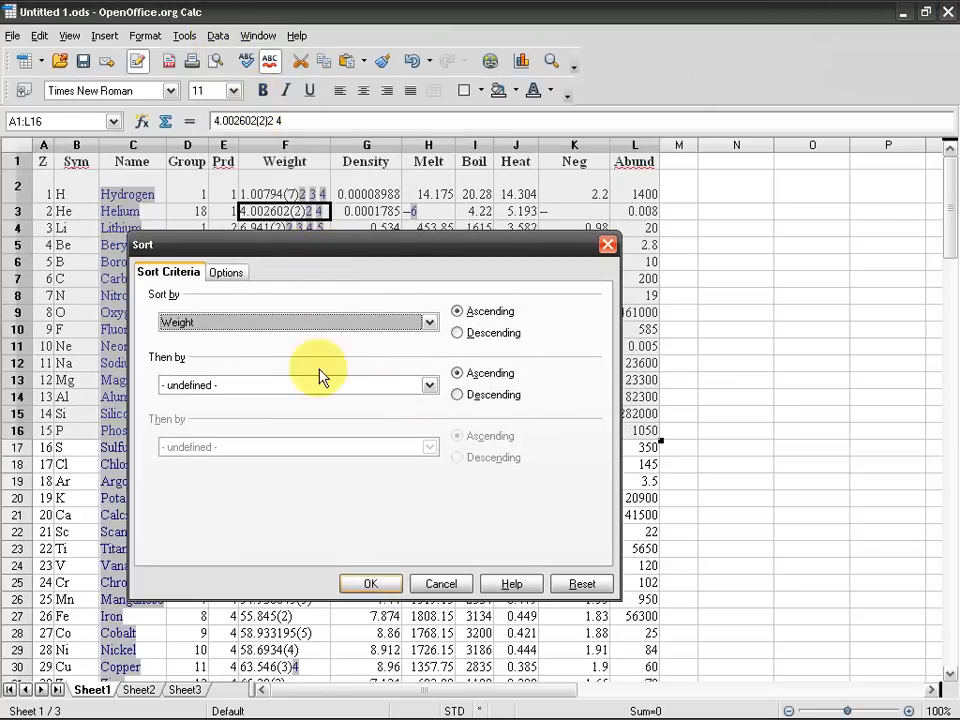
left_click(440, 584)
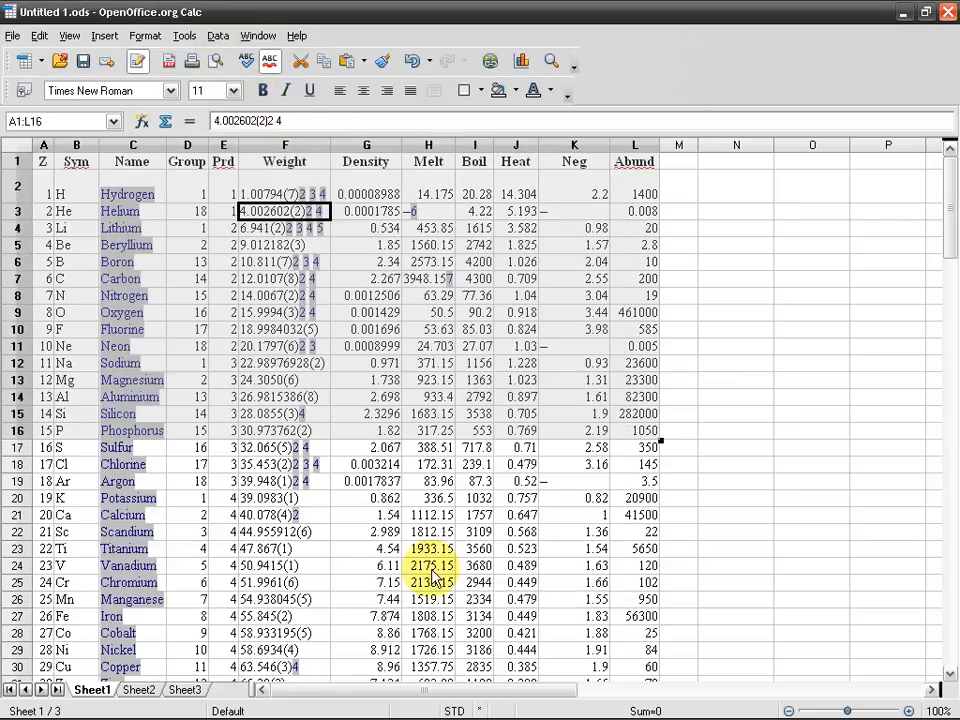
left_click(372, 447)
left_click(364, 399)
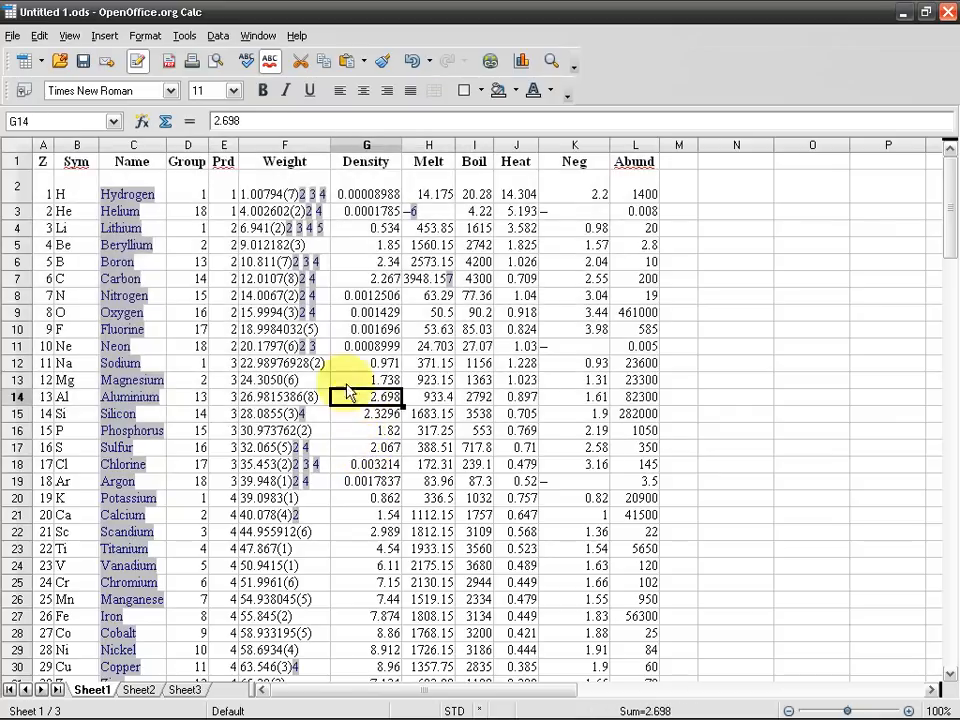
left_click(217, 35)
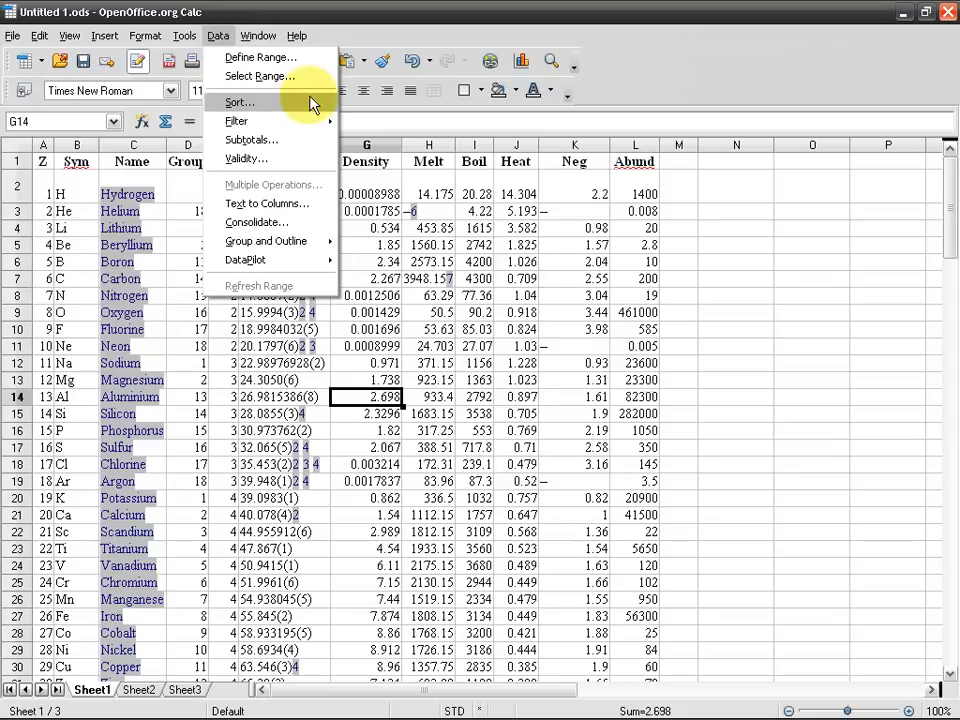
mouse_move(38, 36)
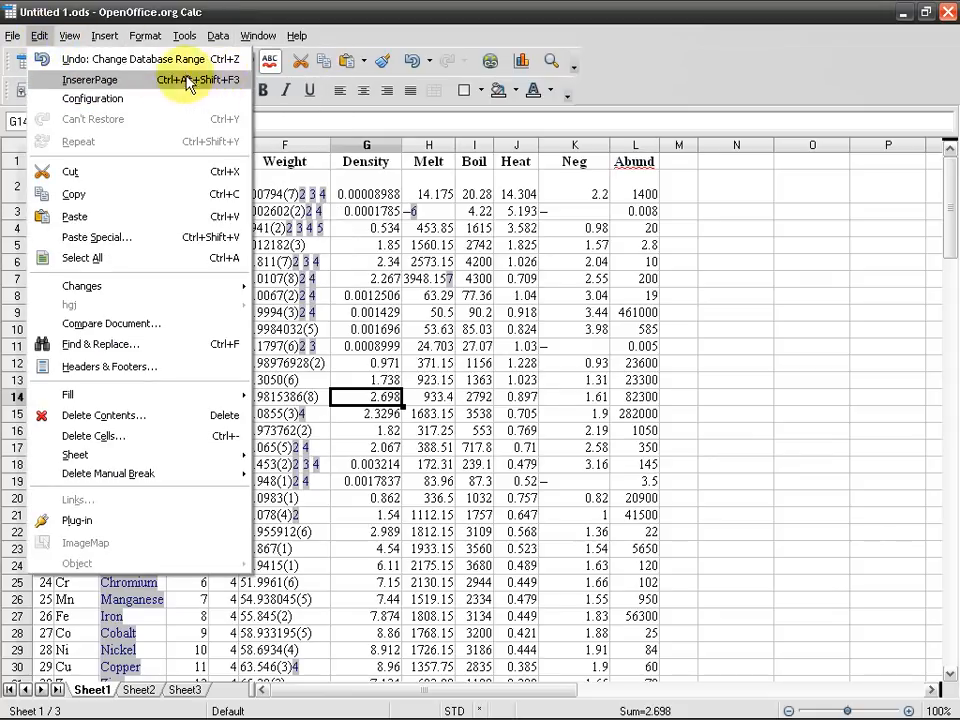
left_click(304, 13)
Step: Open the keyboard shortcut customization and select the Sort function in the Data category
left_click(186, 38)
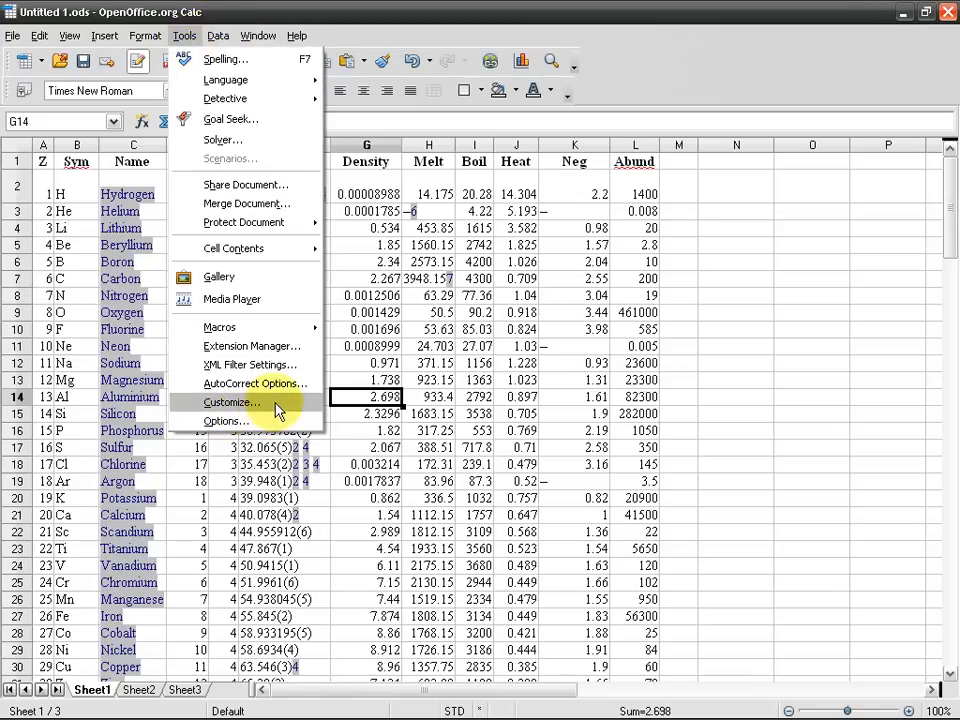
left_click(233, 402)
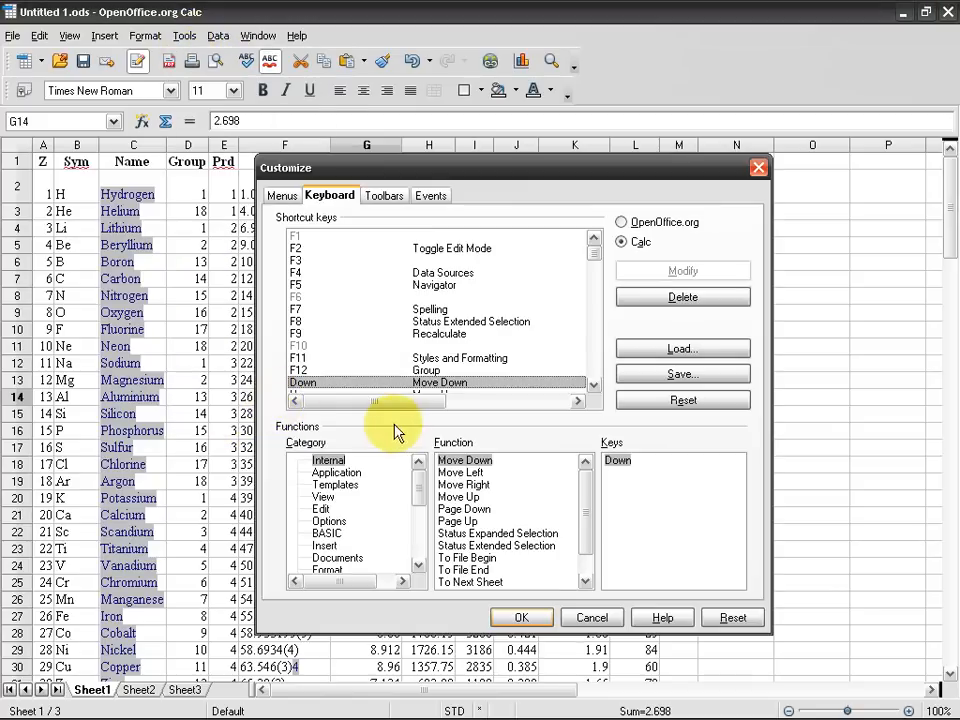
scroll(420, 494, "down", 1)
scroll(420, 494, "down", 5)
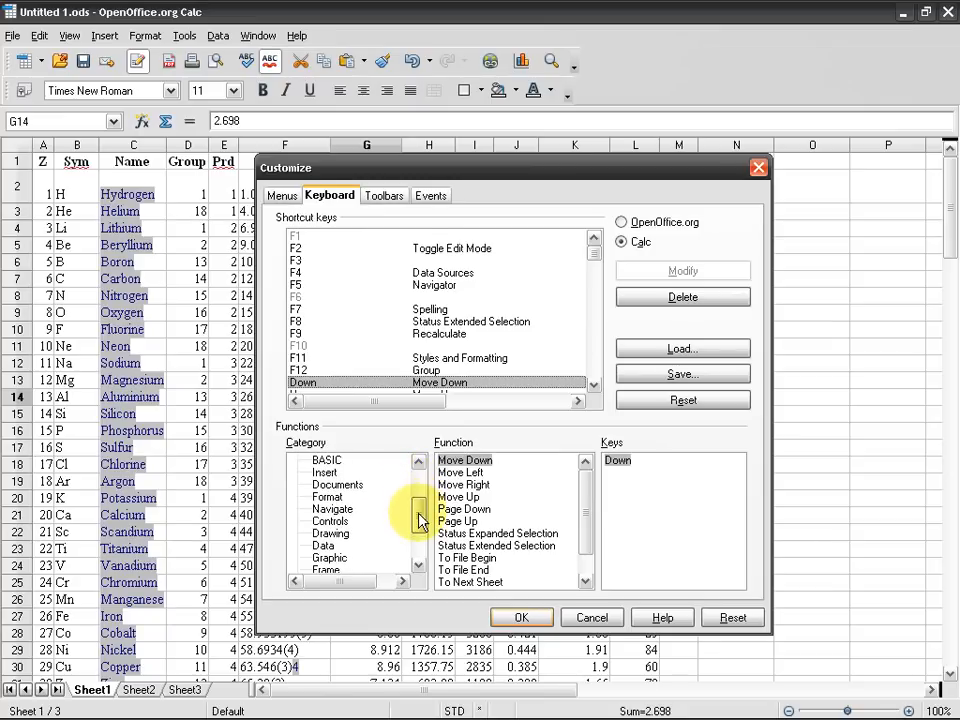
scroll(420, 520, "down", 1)
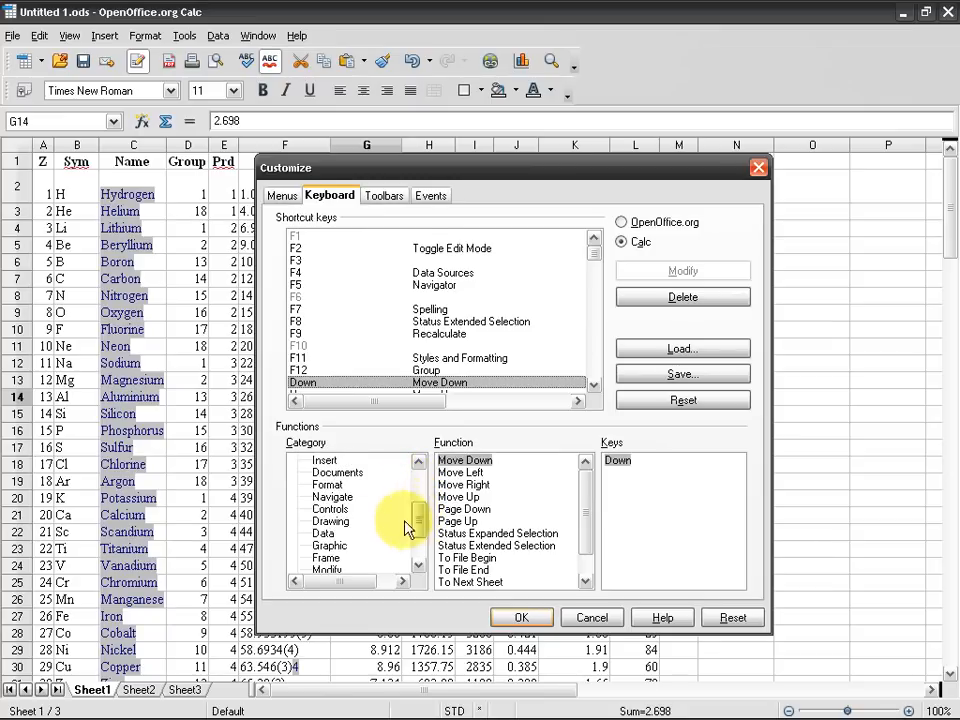
left_click(323, 534)
left_click_drag(594, 493, 587, 556)
left_click(447, 497)
Step: Assign the Ctrl+Alt+Shift+0 shortcut to the selected Sort function and apply the customization
left_click_drag(596, 253, 603, 358)
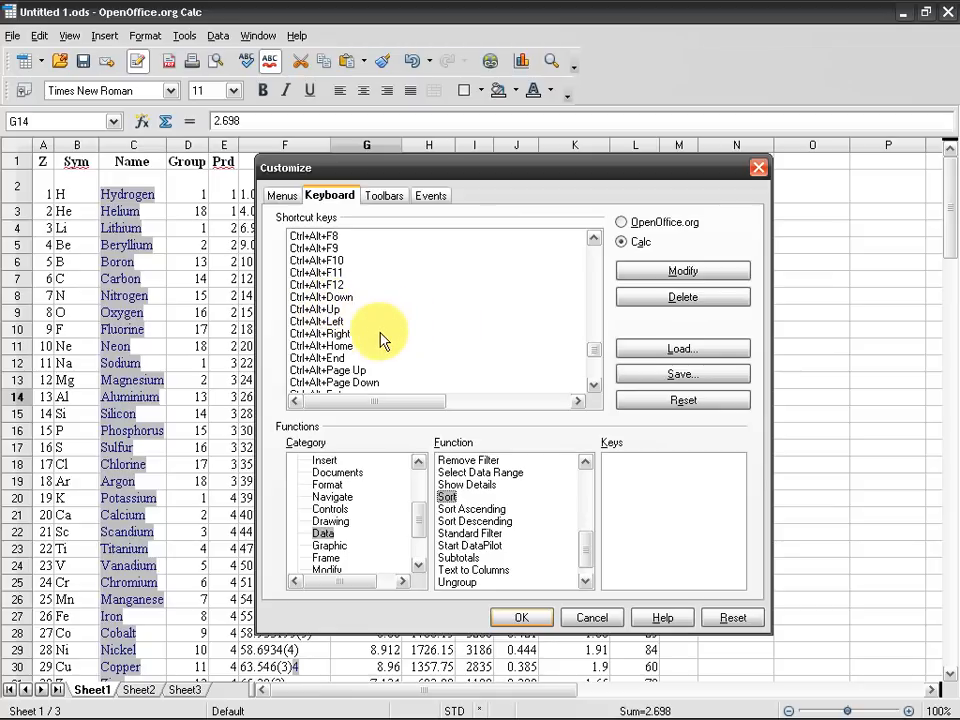
scroll(376, 342, "down", 3)
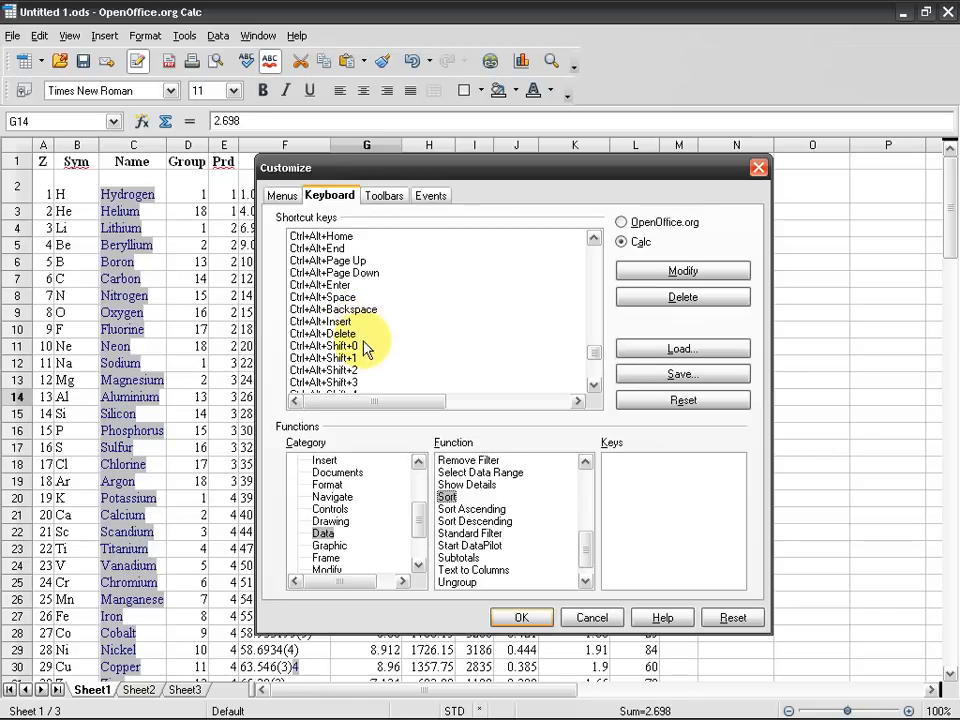
left_click(367, 346)
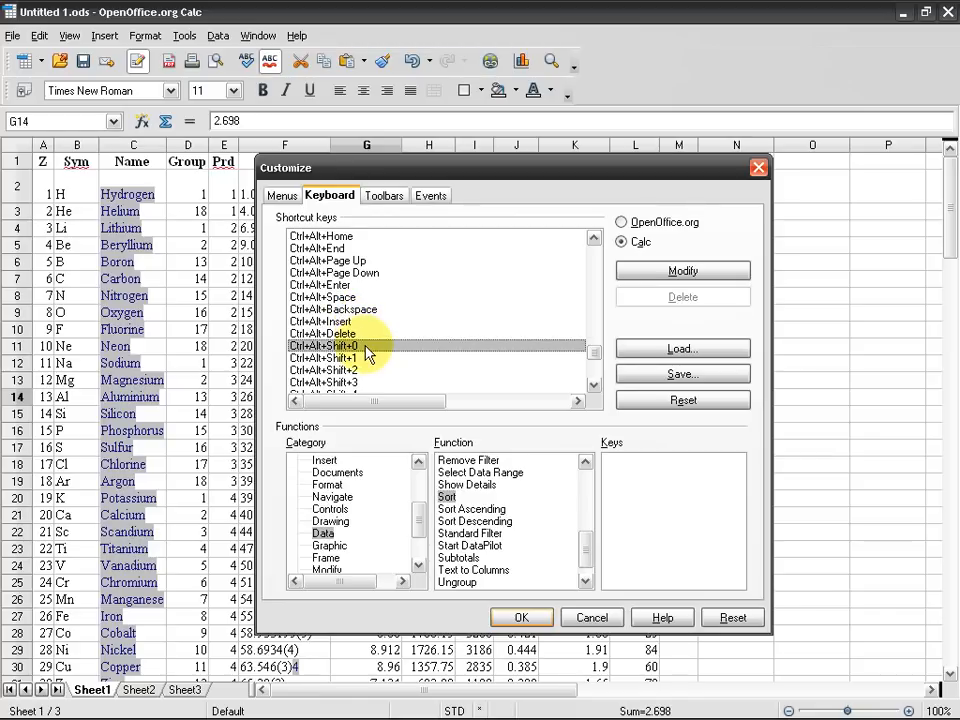
scroll(368, 352, "down", 1)
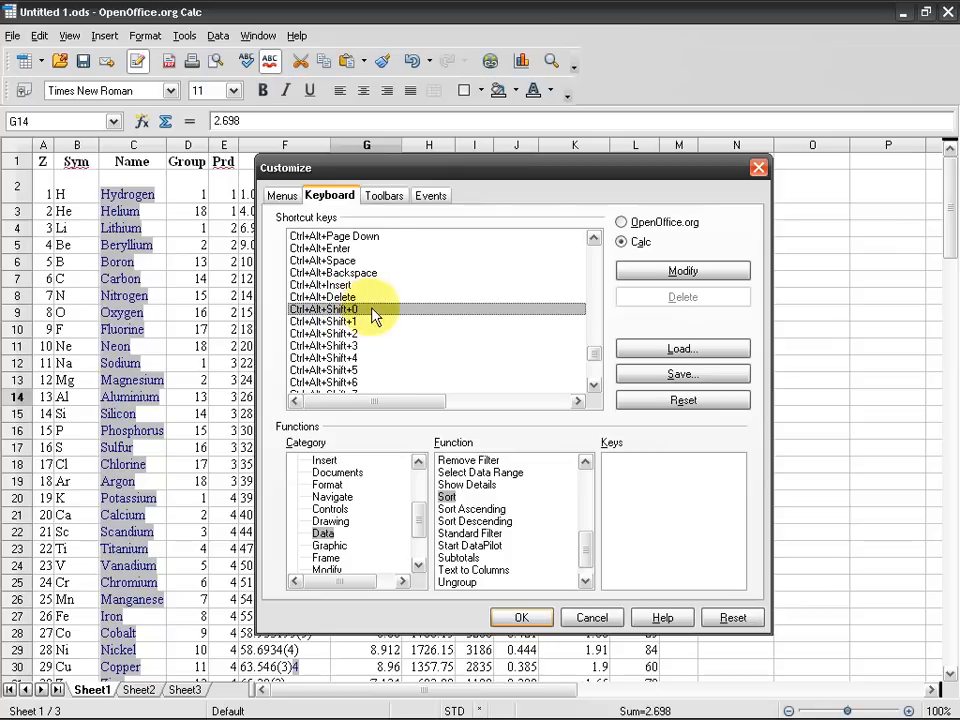
left_click(677, 273)
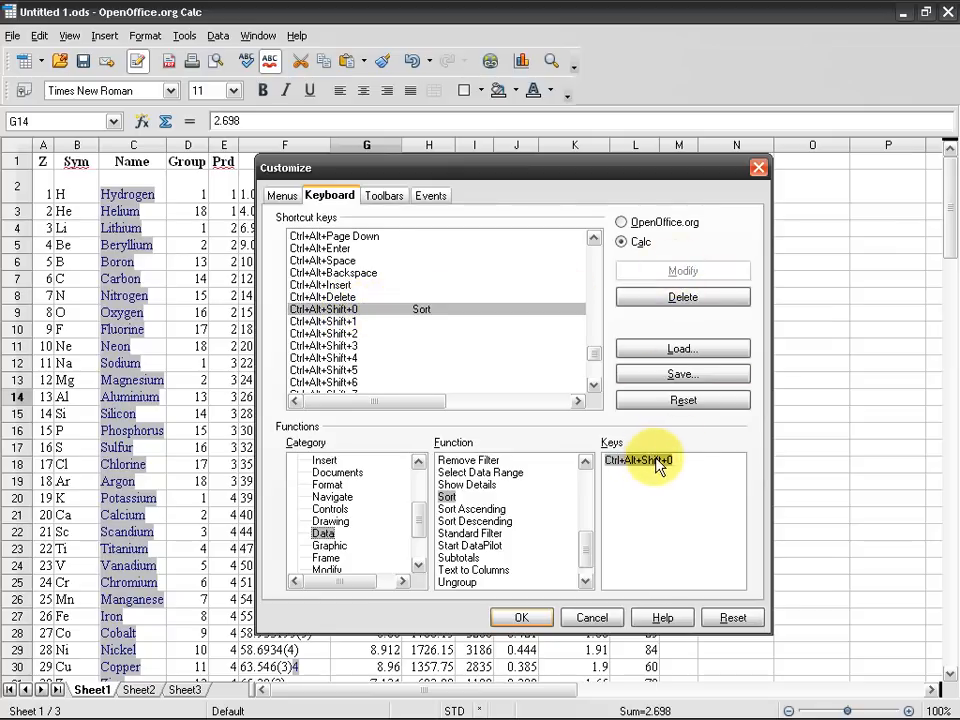
left_click(531, 622)
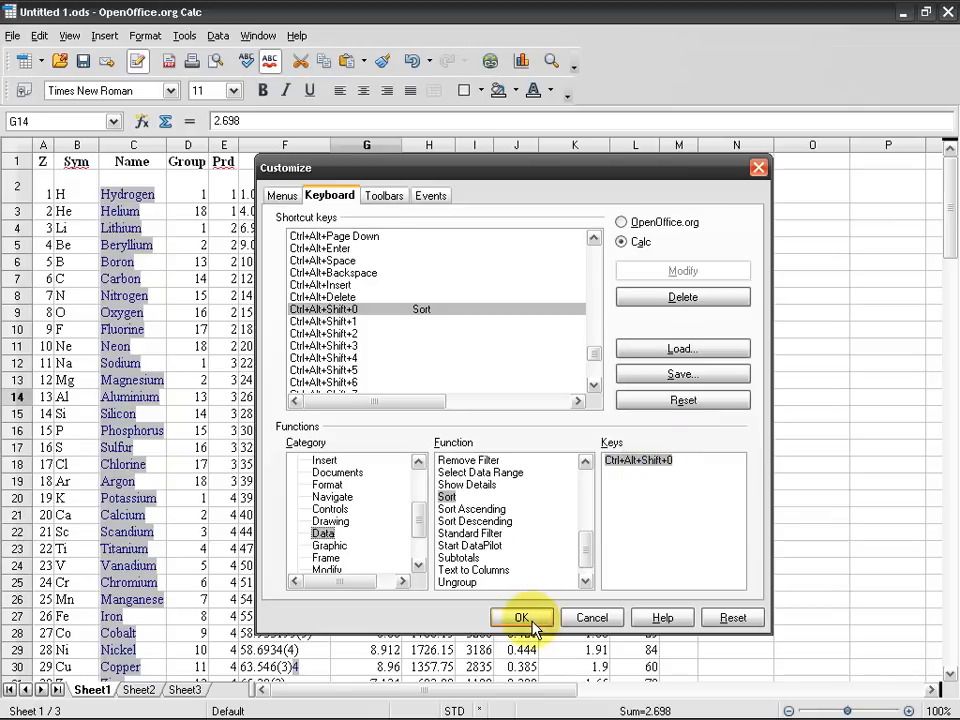
Step: Check the shortcut listed for Sort, open the Sort criteria for columns A through L, close them, and select cell G8
left_click(217, 36)
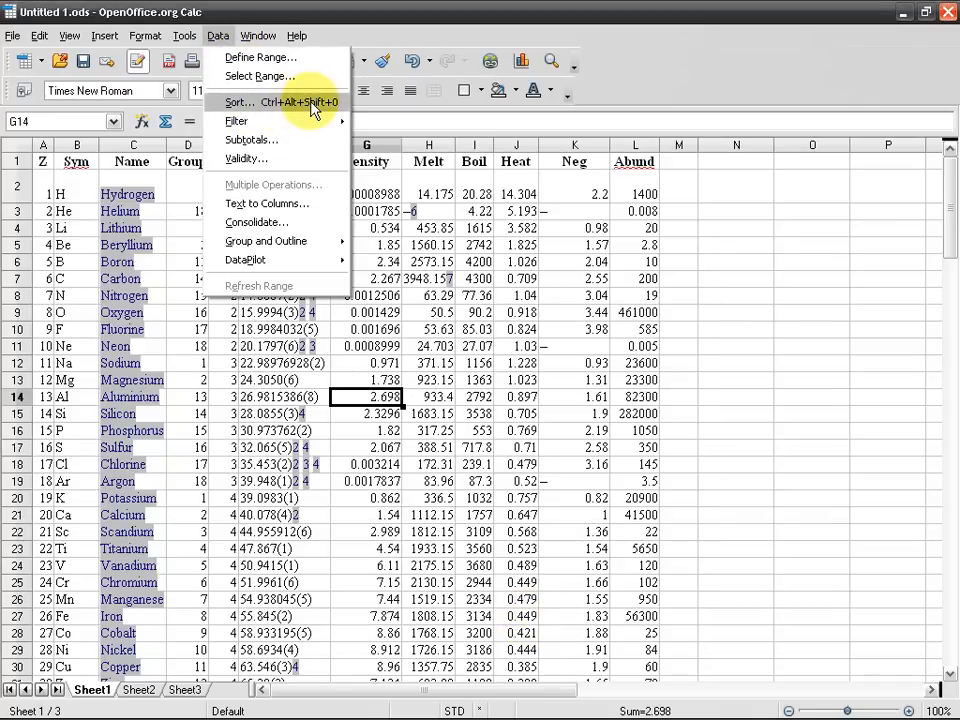
left_click(381, 17)
left_click_drag(632, 146, 42, 150)
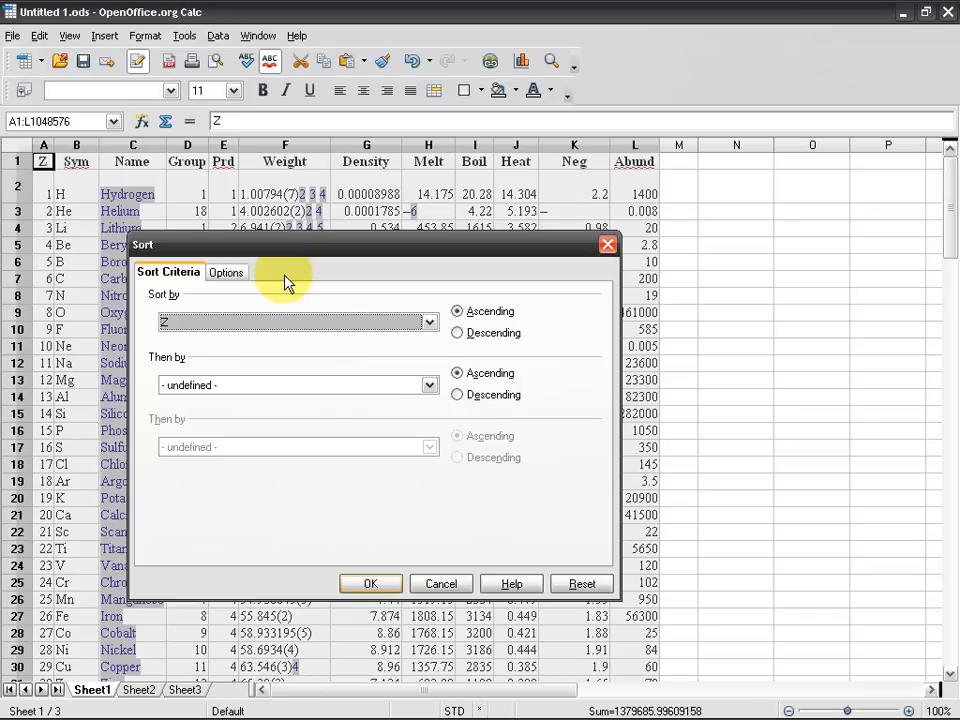
key("Return")
left_click(366, 295)
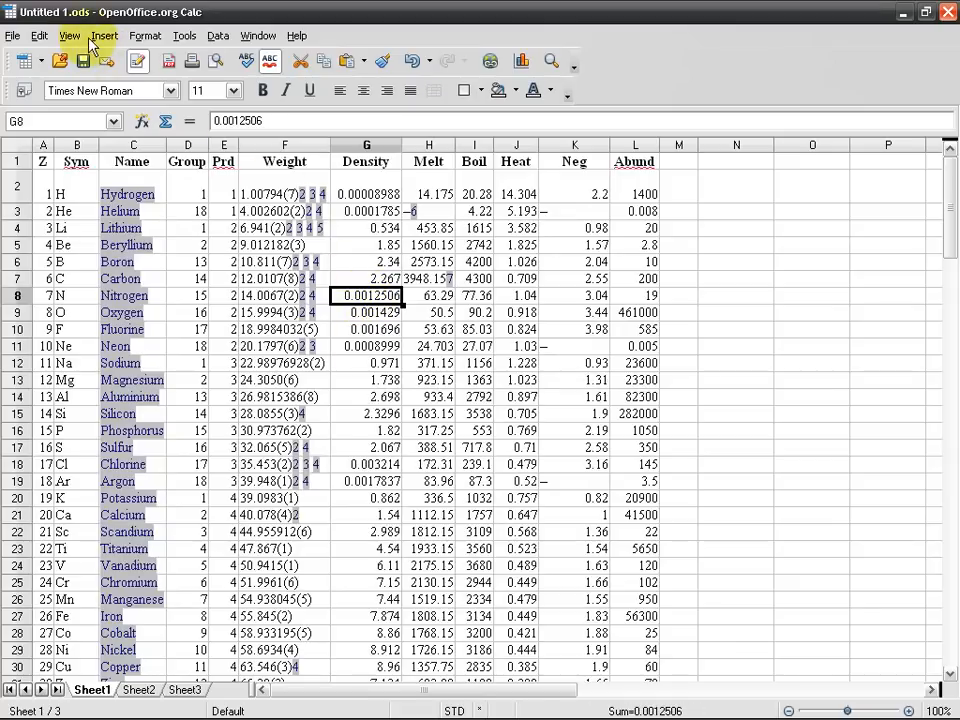
left_click(70, 36)
left_click(45, 36)
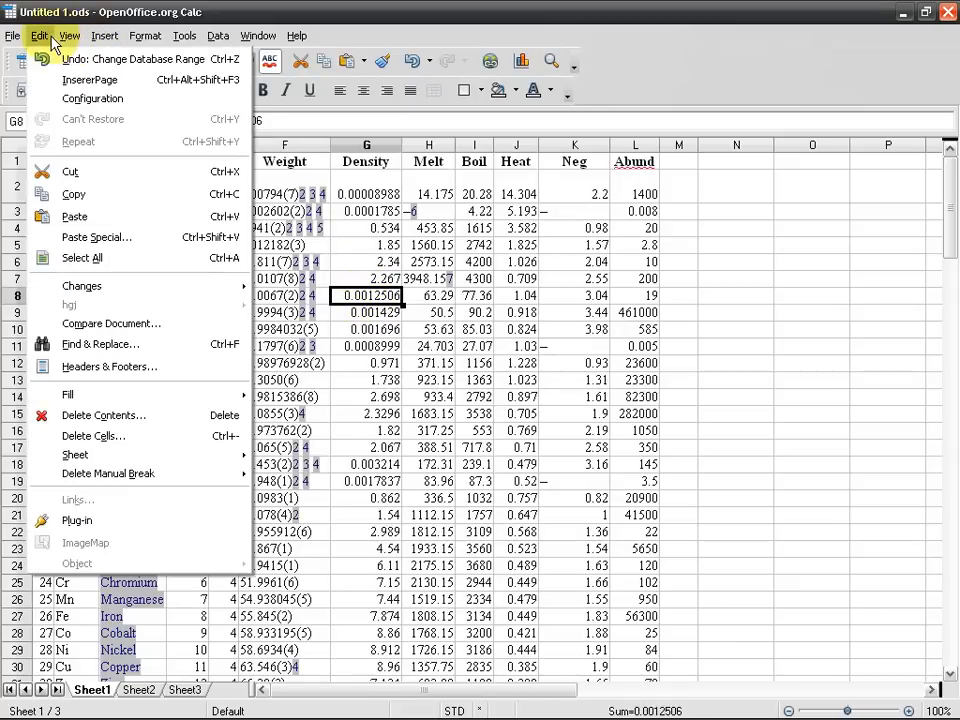
mouse_move(222, 36)
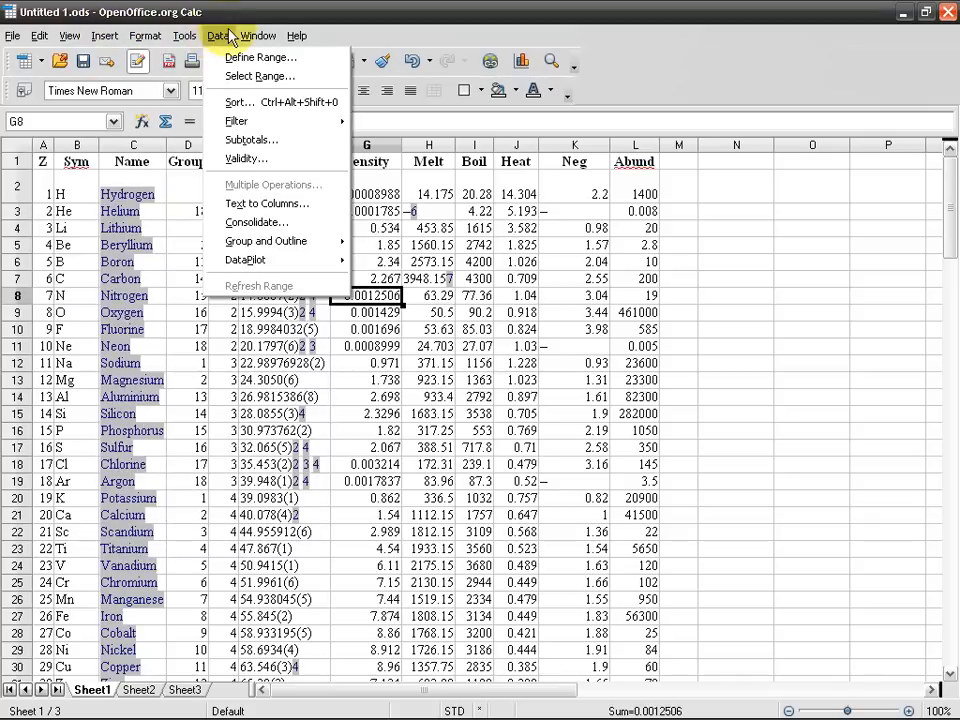
Step: Look over the customization settings for toolbars, keyboard shortcuts and menus
mouse_move(186, 36)
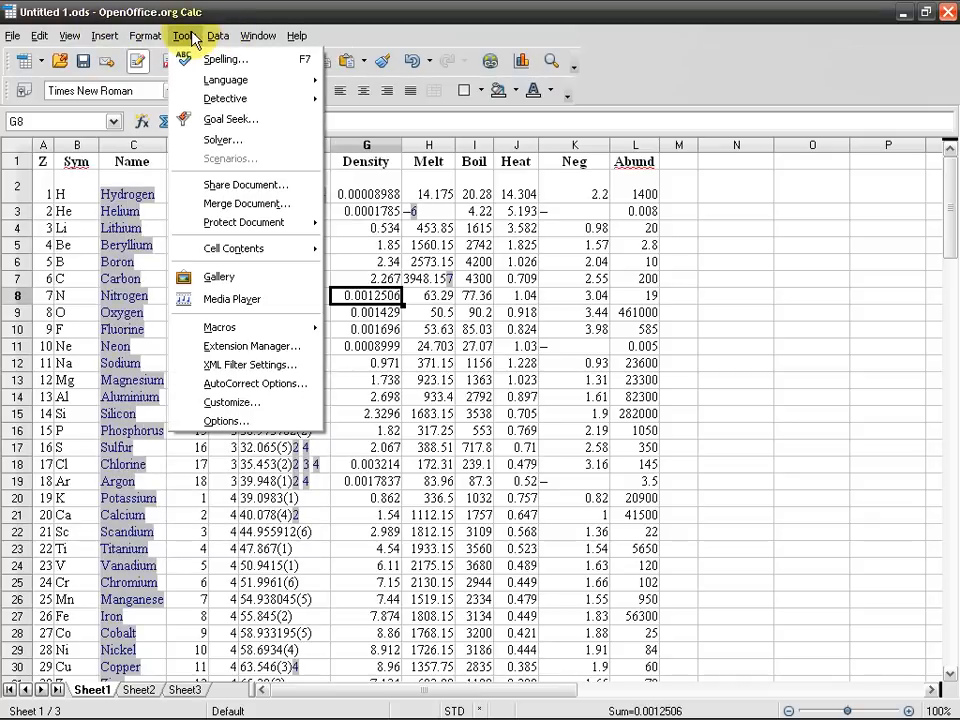
left_click(279, 404)
left_click(375, 196)
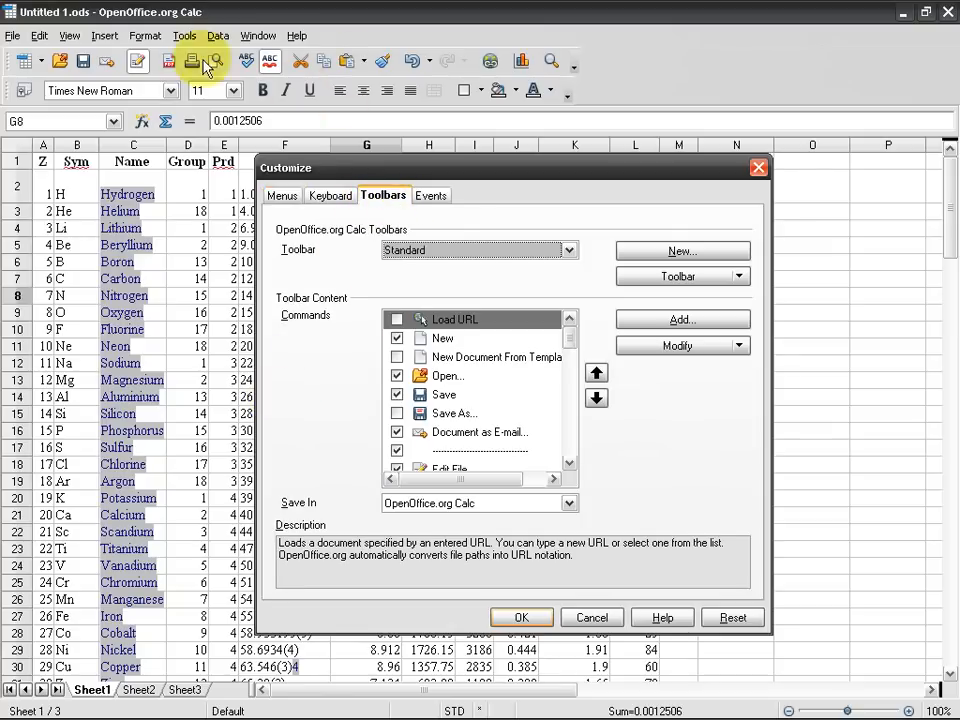
left_click(330, 196)
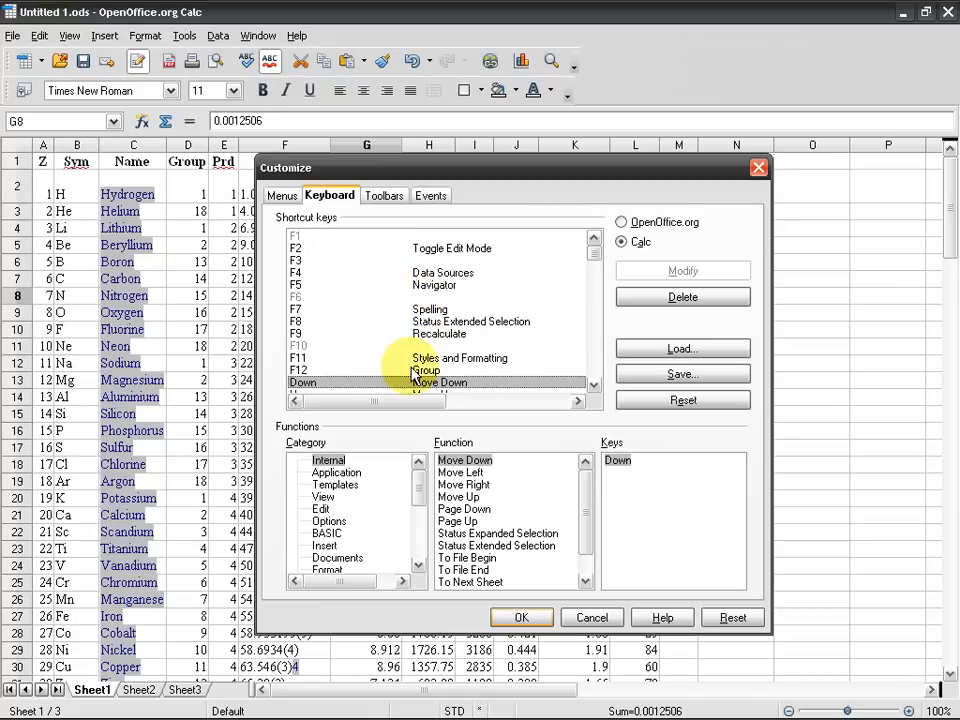
left_click(280, 198)
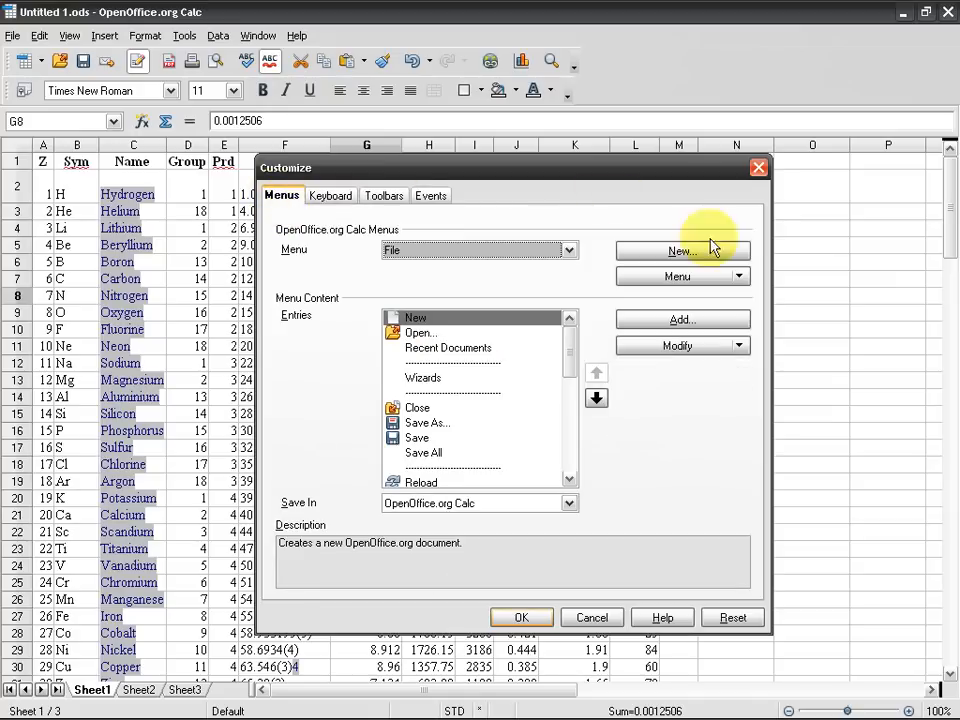
Step: Move the Edit menu to the end of the menu order, after Help
left_click(740, 277)
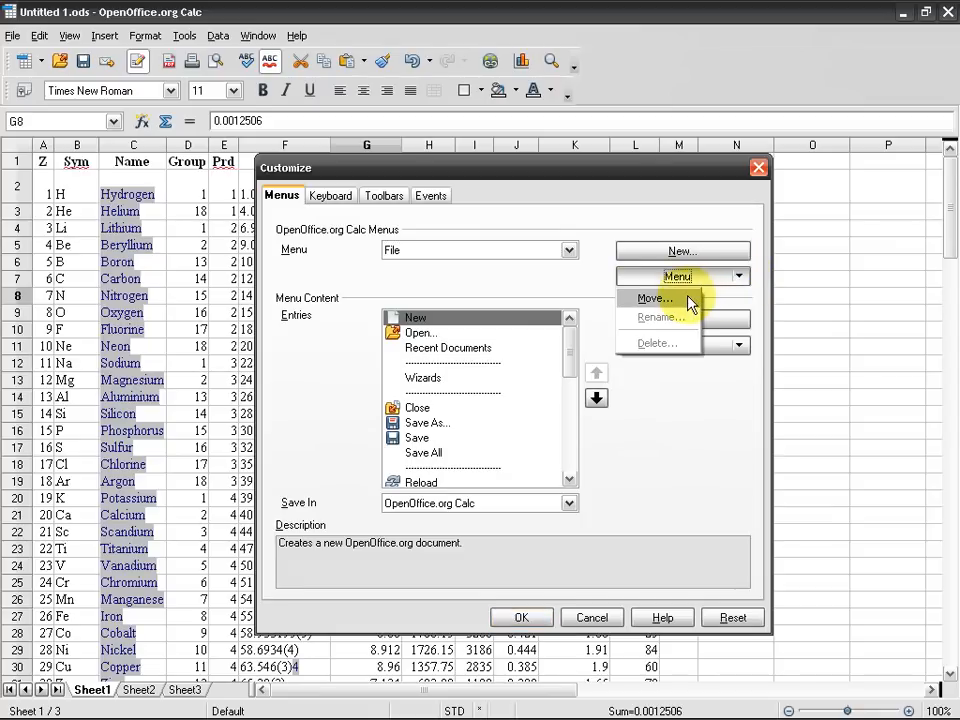
left_click(634, 299)
left_click(405, 339)
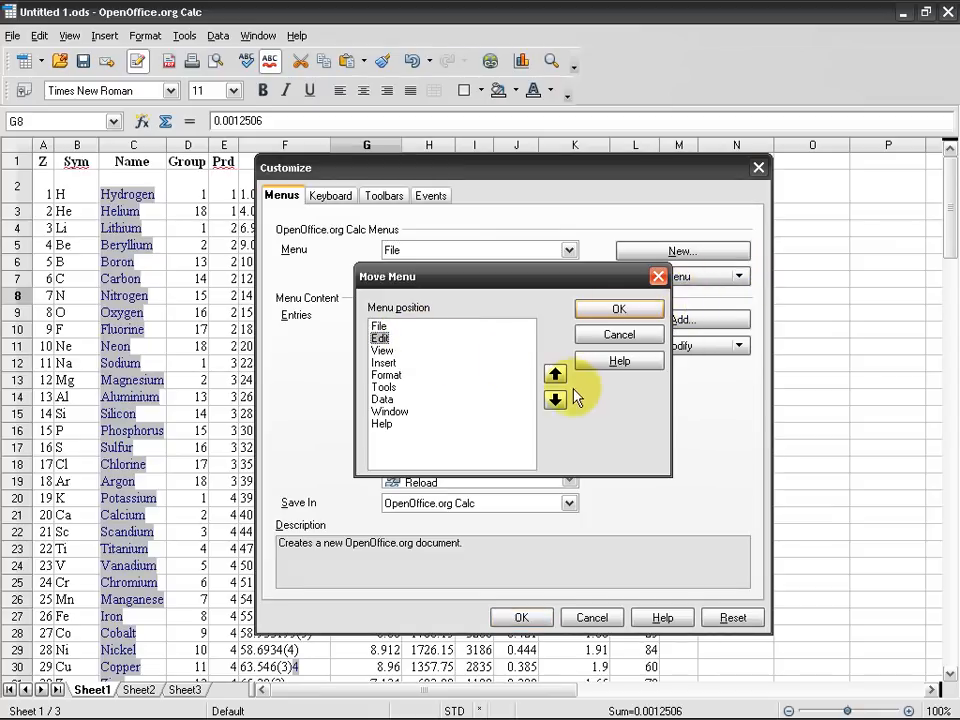
left_click(555, 399)
left_click(555, 399)
left_click(555, 399)
left_click(555, 399)
left_click(555, 399)
left_click(555, 399)
left_click(555, 399)
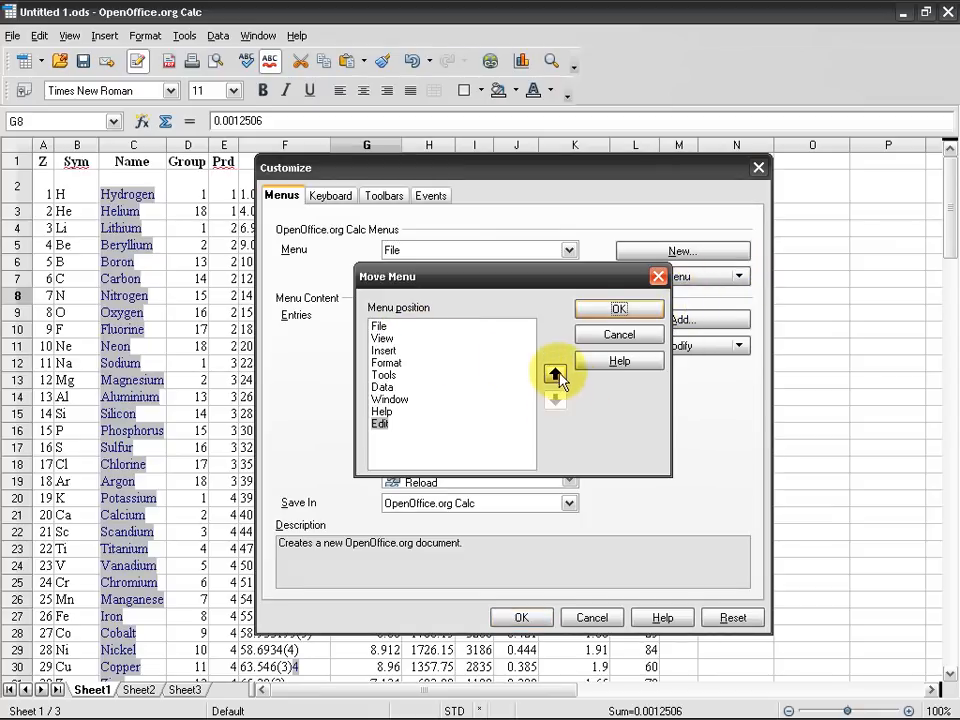
Step: Move the Edit menu to the first position, ahead of File, and apply the customization
left_click(555, 374)
left_click(555, 374)
left_click(555, 374)
left_click(555, 374)
left_click(555, 374)
left_click(555, 374)
left_click(555, 374)
left_click(555, 374)
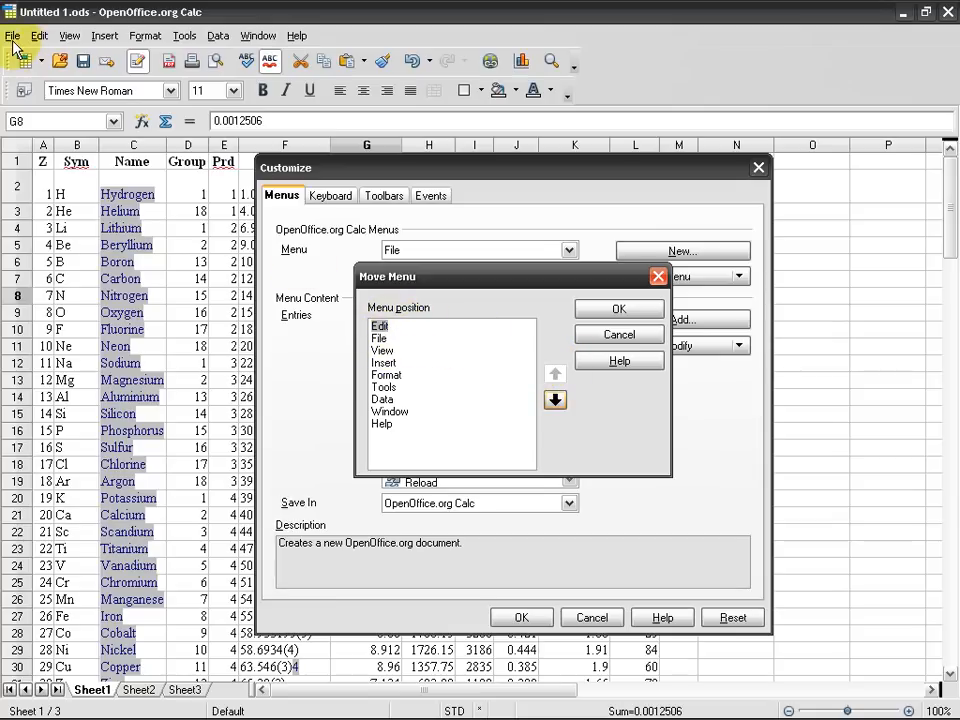
left_click(589, 311)
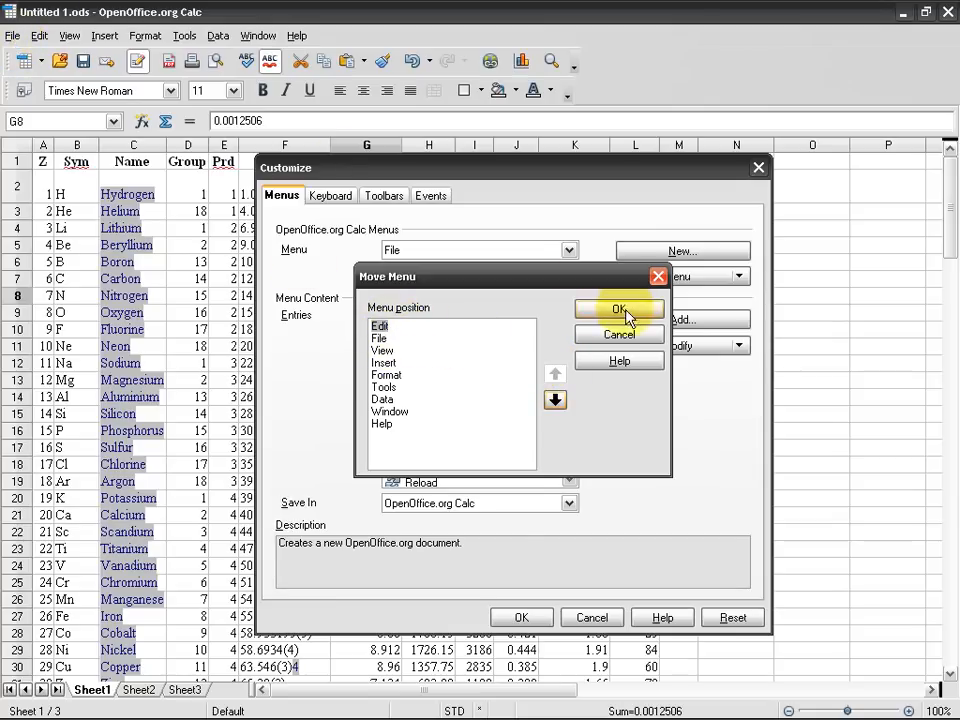
left_click(540, 620)
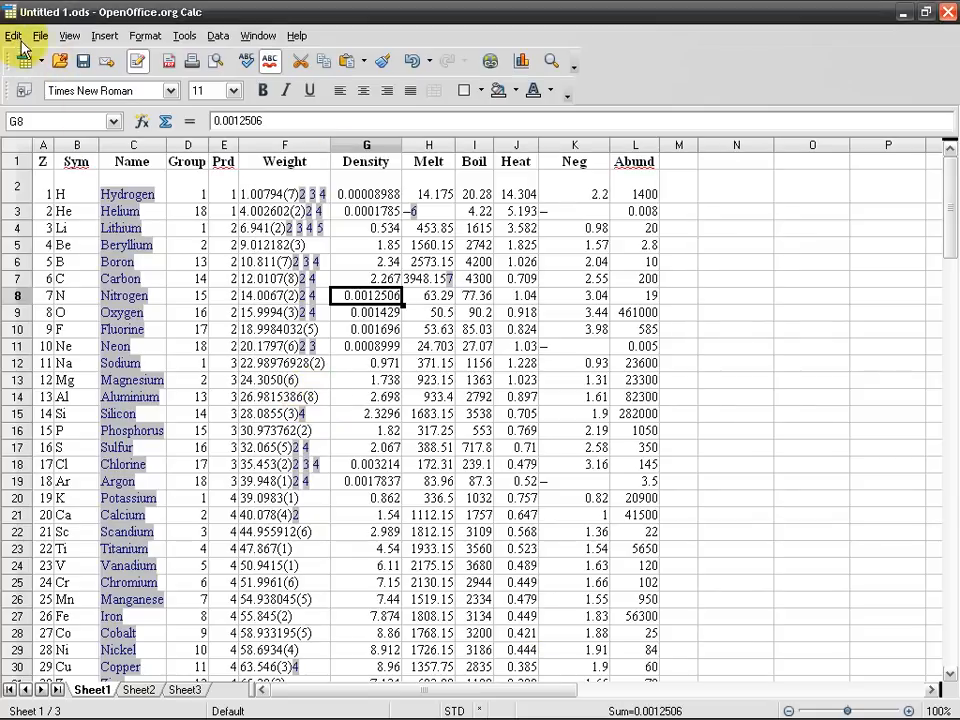
left_click(12, 38)
left_click(12, 37)
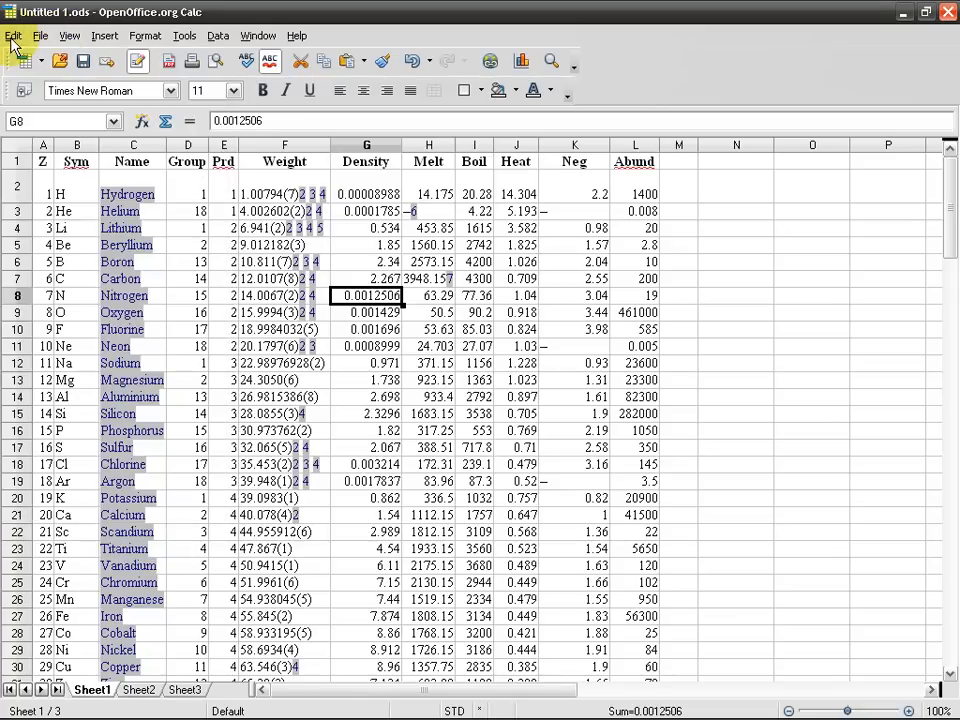
Step: Try to move the File menu back ahead of Edit in the menu order, and cancel the customization
left_click(183, 37)
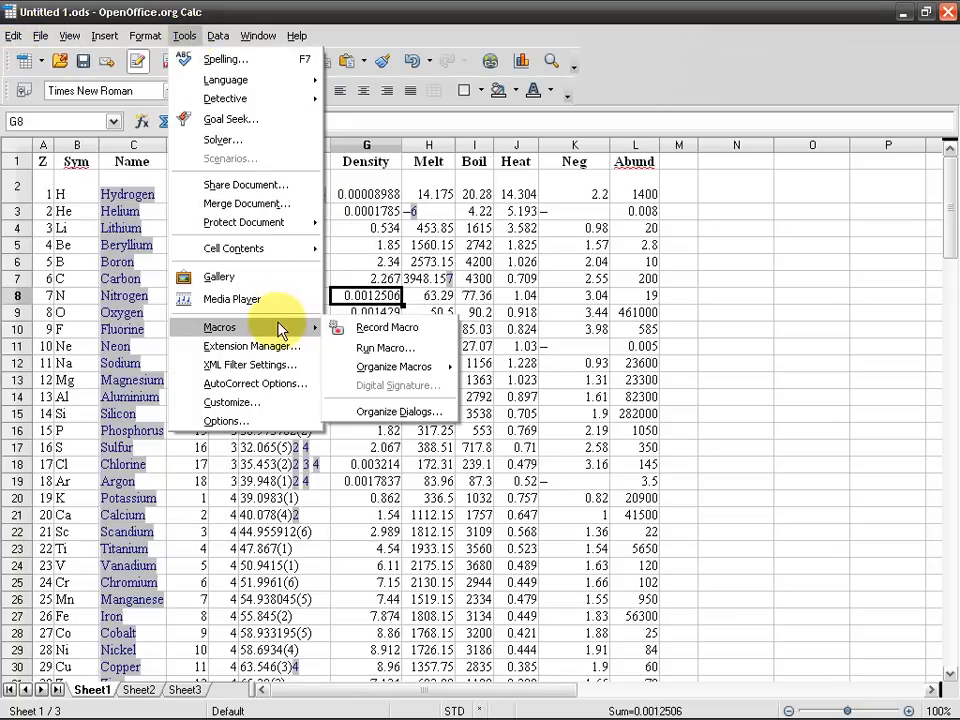
left_click(283, 401)
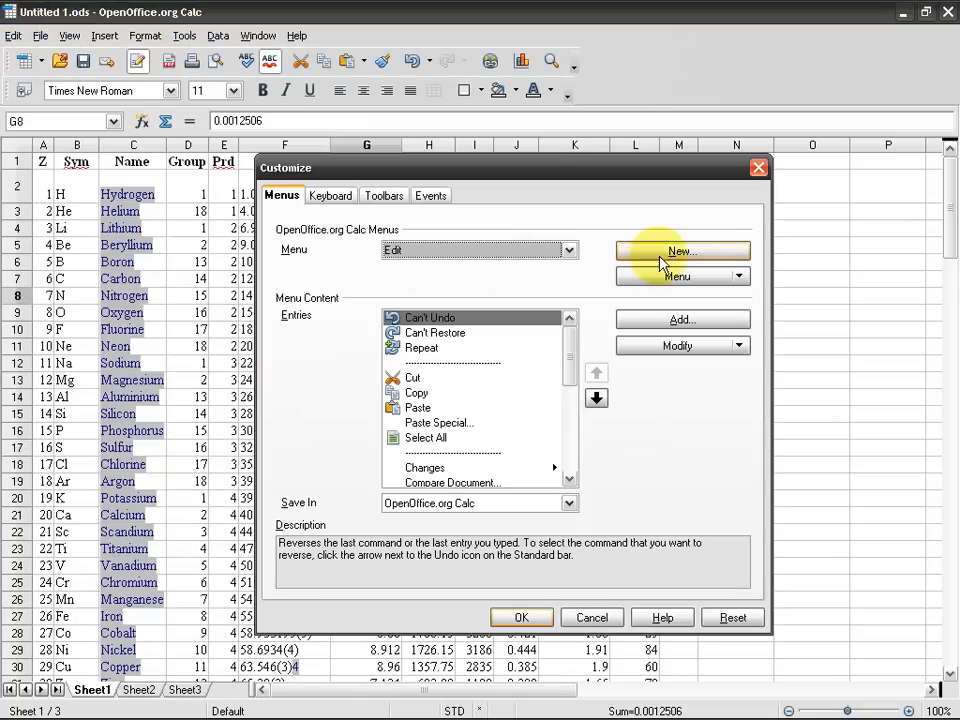
left_click(697, 280)
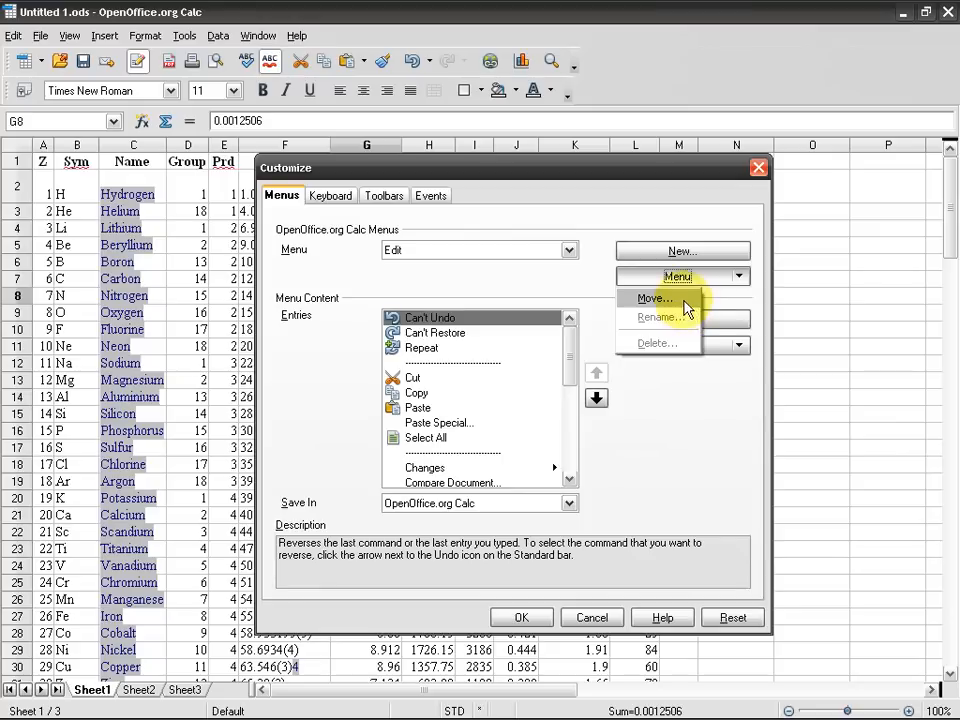
left_click(705, 299)
left_click(381, 339)
left_click(555, 373)
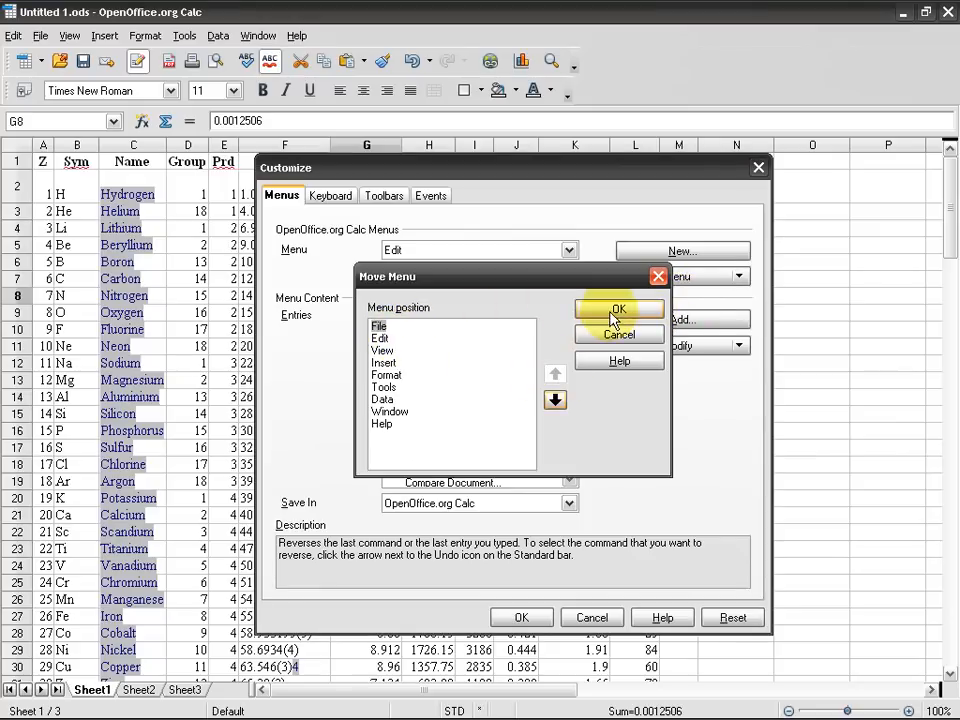
left_click(619, 308)
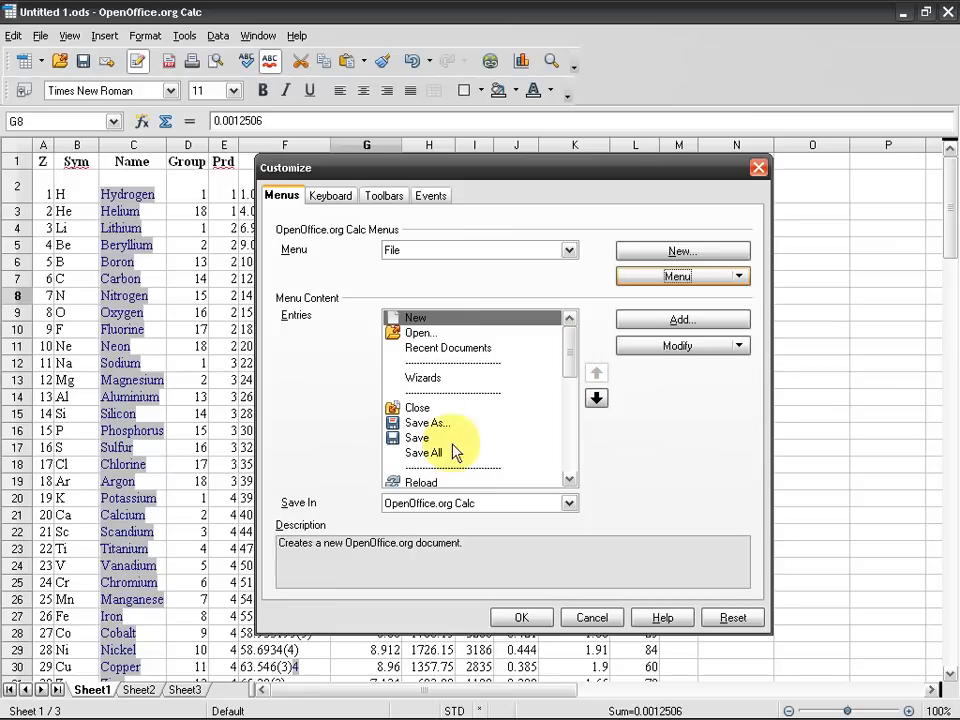
scroll(571, 365, "down", 1)
mouse_move(571, 365)
left_mouse_down()
mouse_move(574, 403)
mouse_move(574, 349)
left_mouse_up()
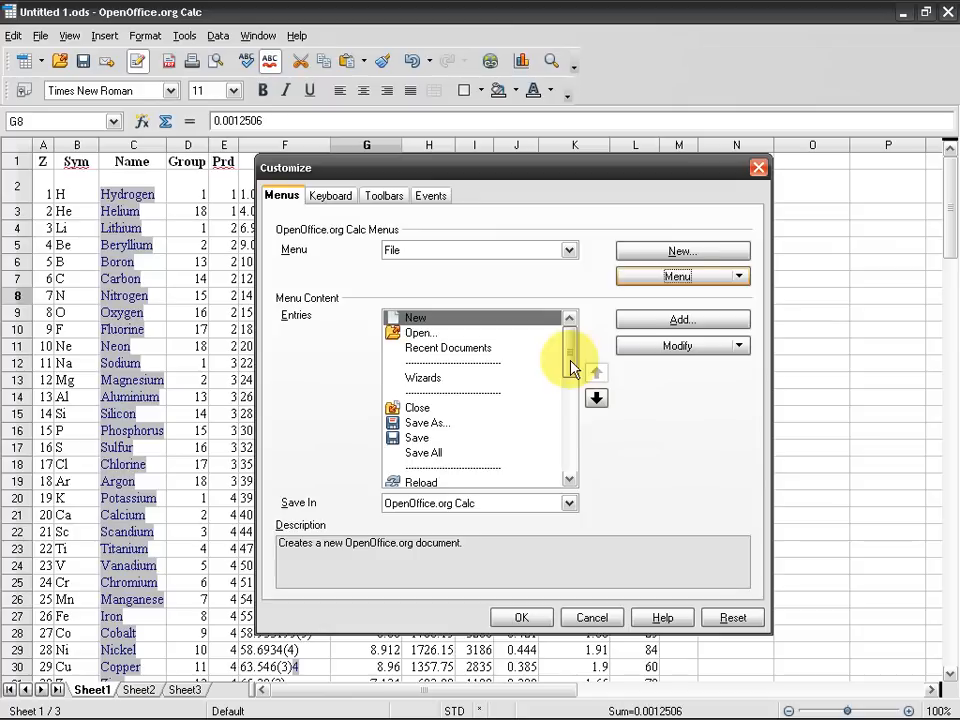
left_click(590, 618)
left_click(69, 35)
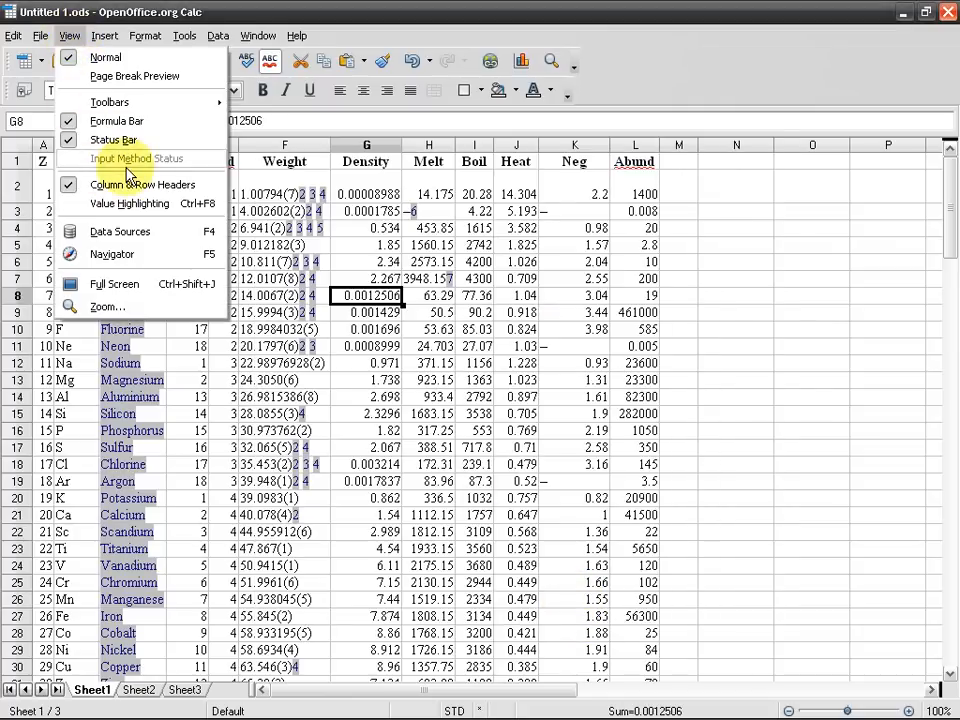
left_click(232, 38)
left_click(232, 38)
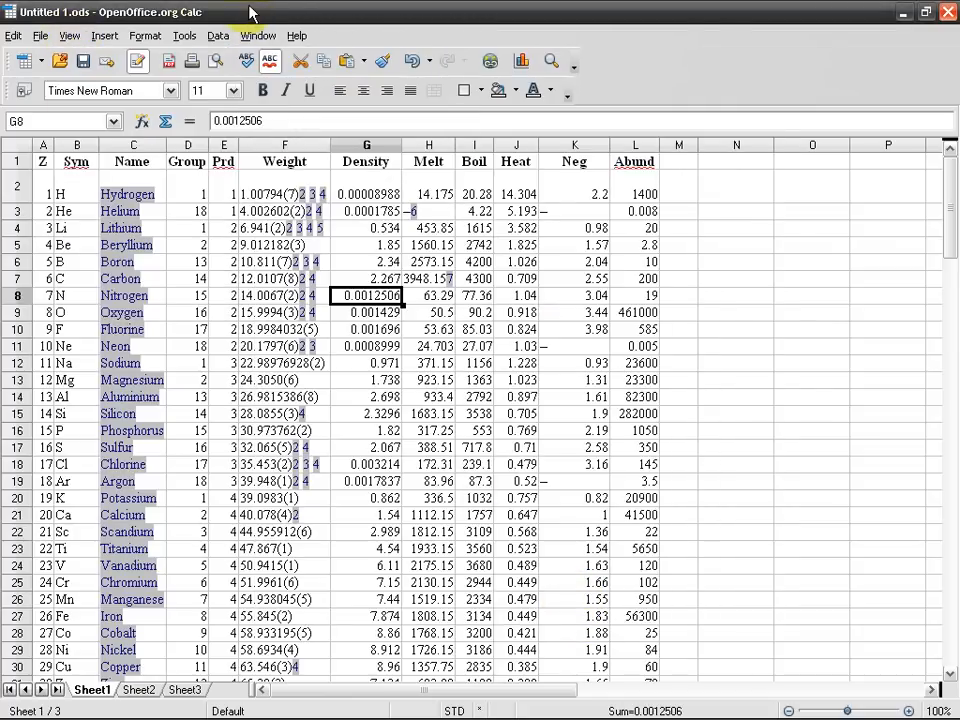
left_click(183, 38)
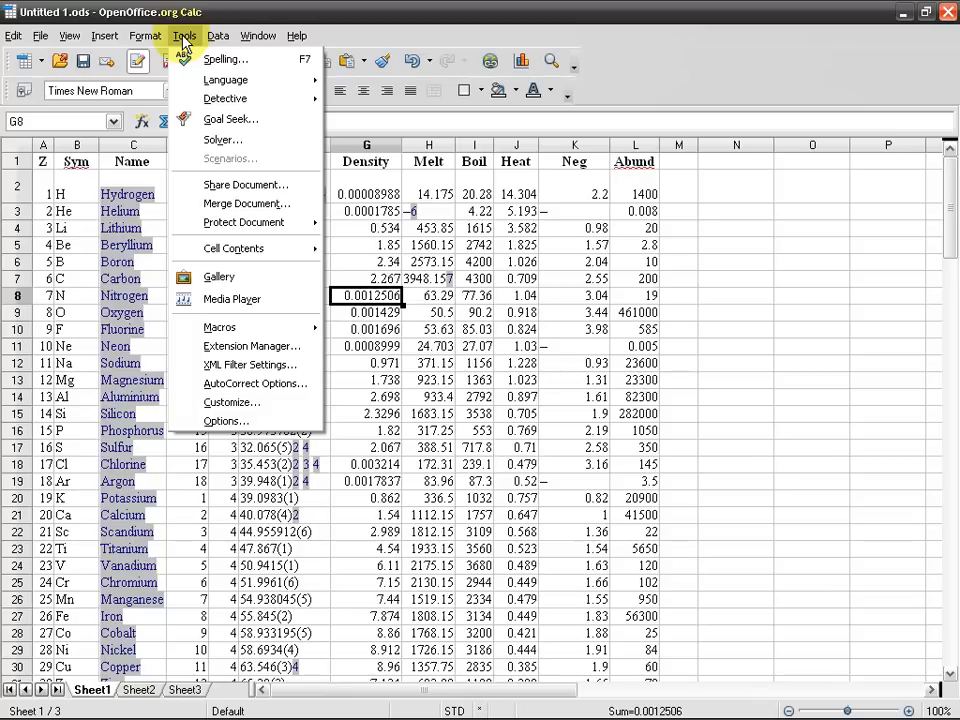
Step: Select columns A through L of the element table
left_click(643, 165)
left_click_drag(640, 147, 30, 128)
Step: Look through the macros of the Pagination module under My Macros, including InsererPage and Main, without running any
left_click(145, 36)
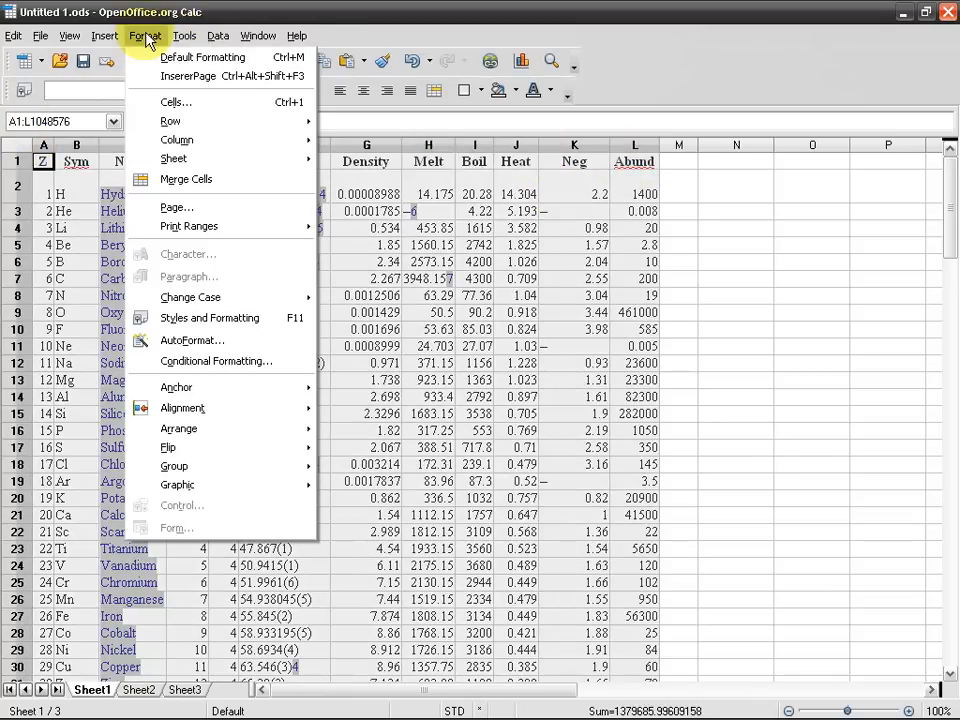
mouse_move(184, 40)
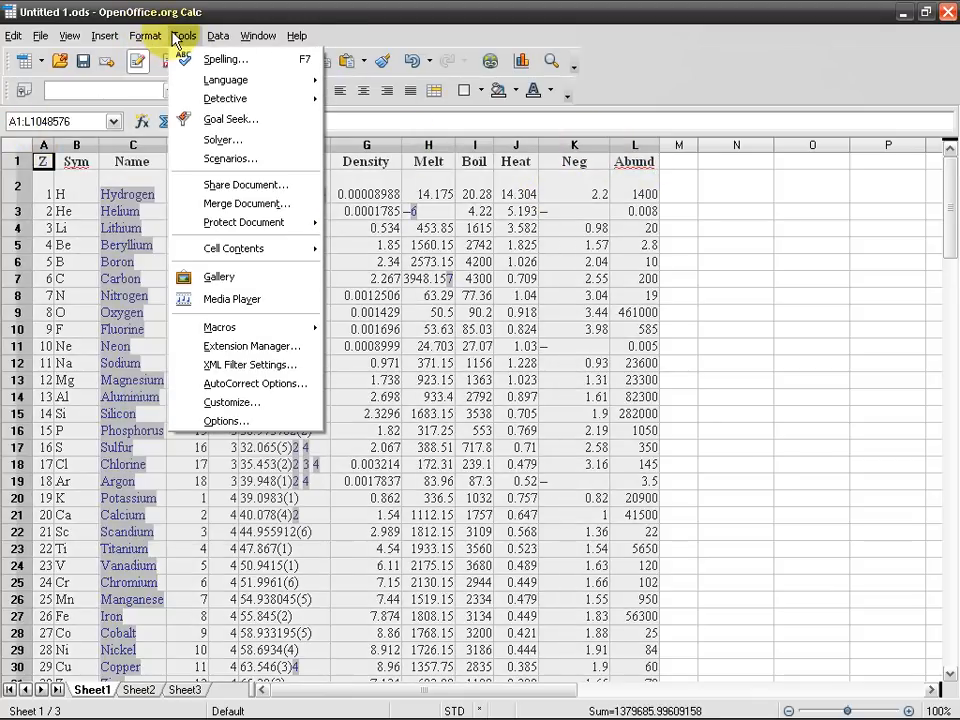
mouse_move(306, 327)
left_click(417, 351)
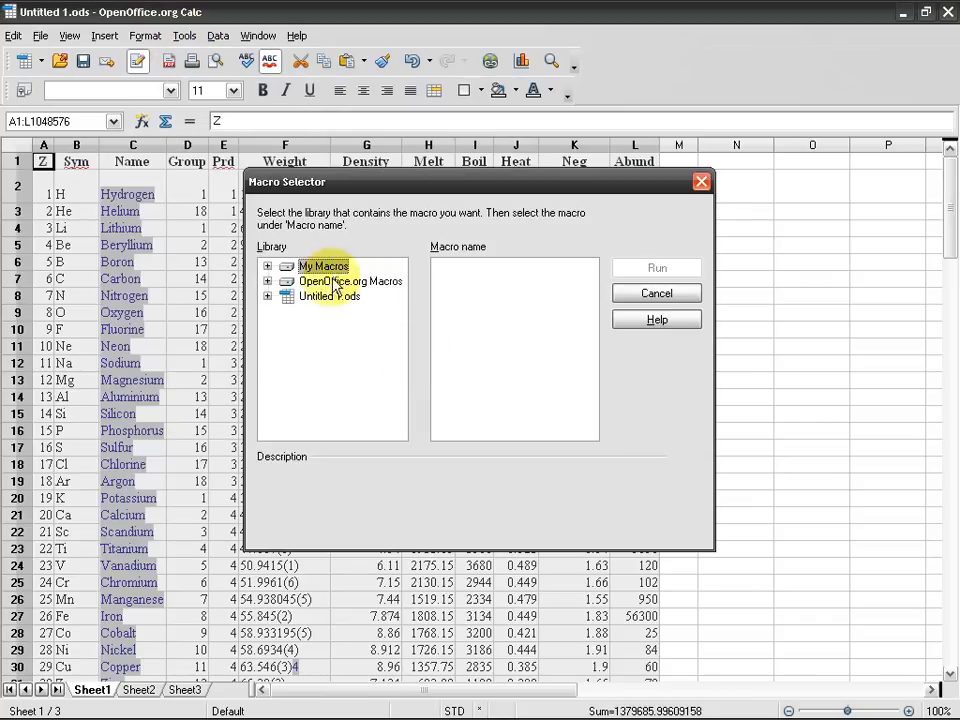
left_click(267, 266)
double_click(341, 296)
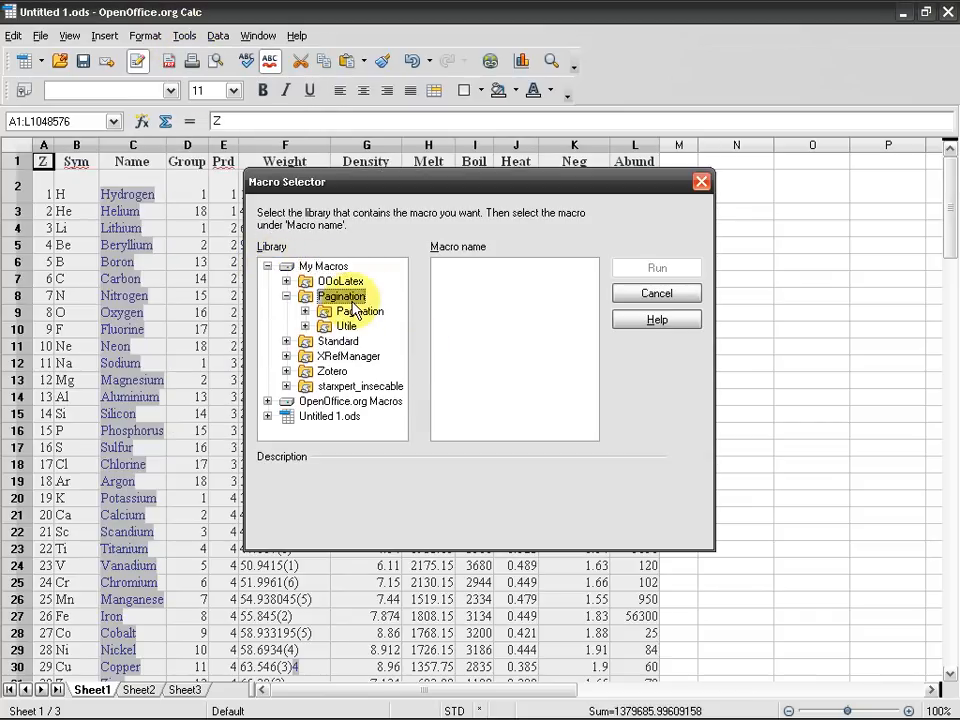
left_click(358, 311)
left_click(490, 343)
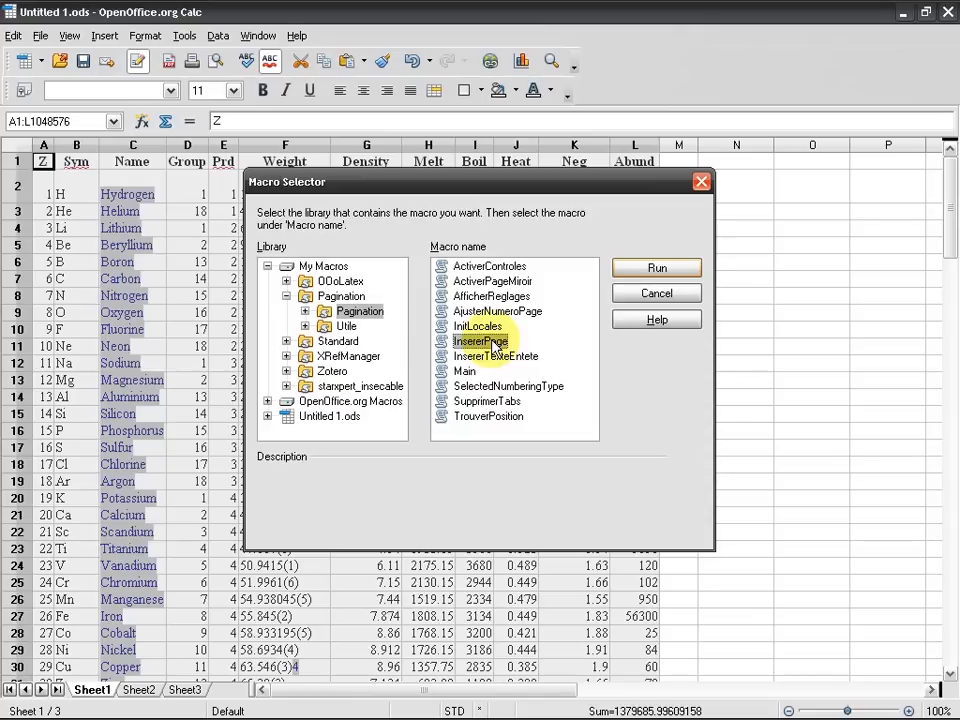
left_click(466, 372)
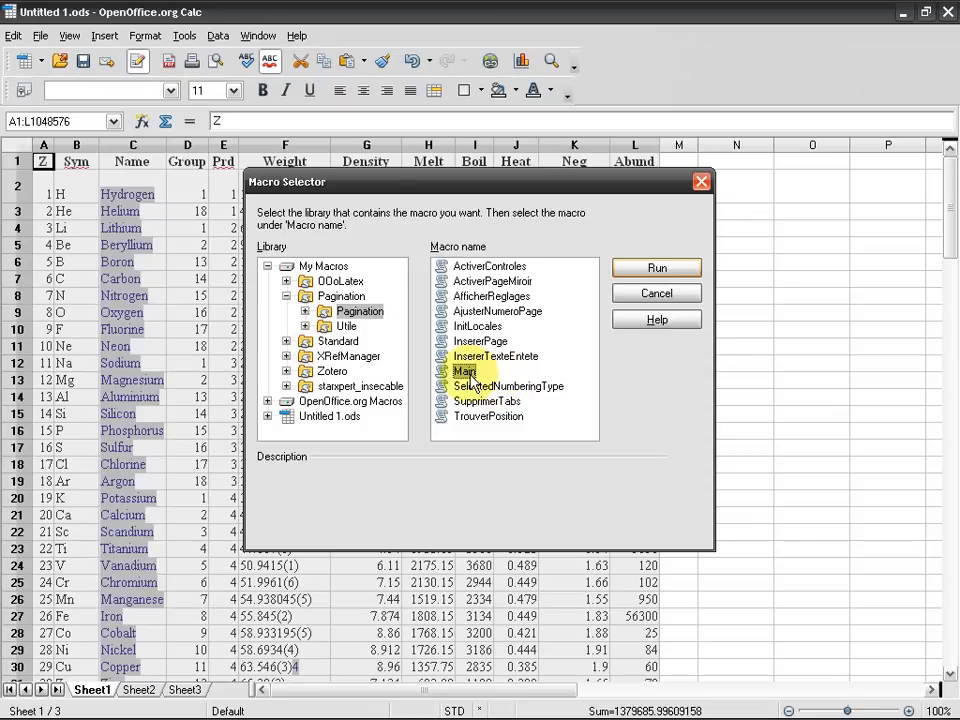
left_click(645, 300)
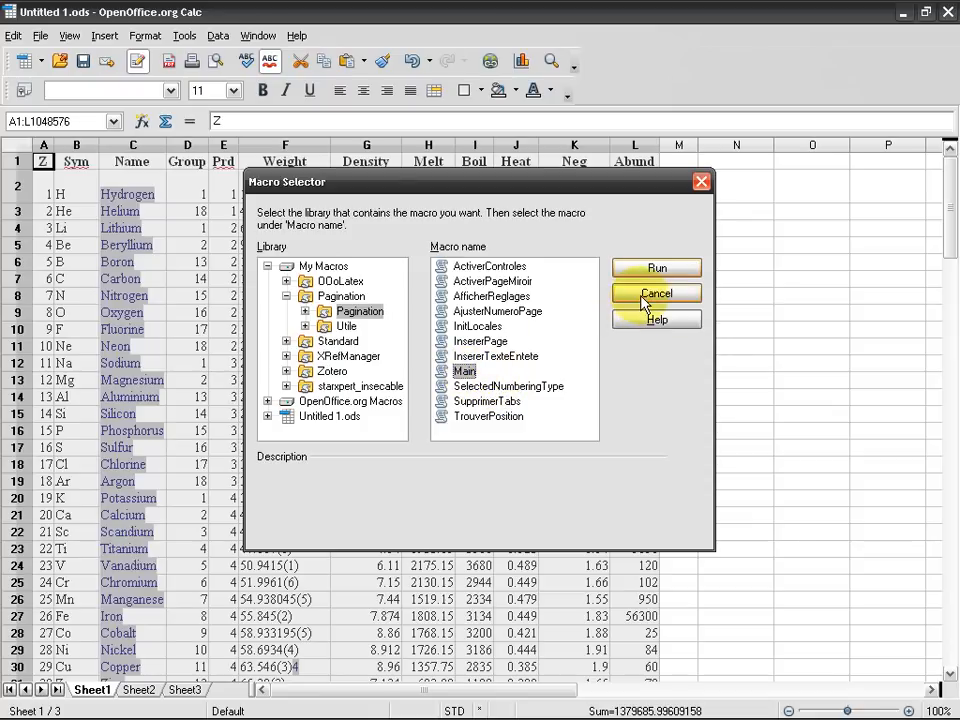
left_click(645, 293)
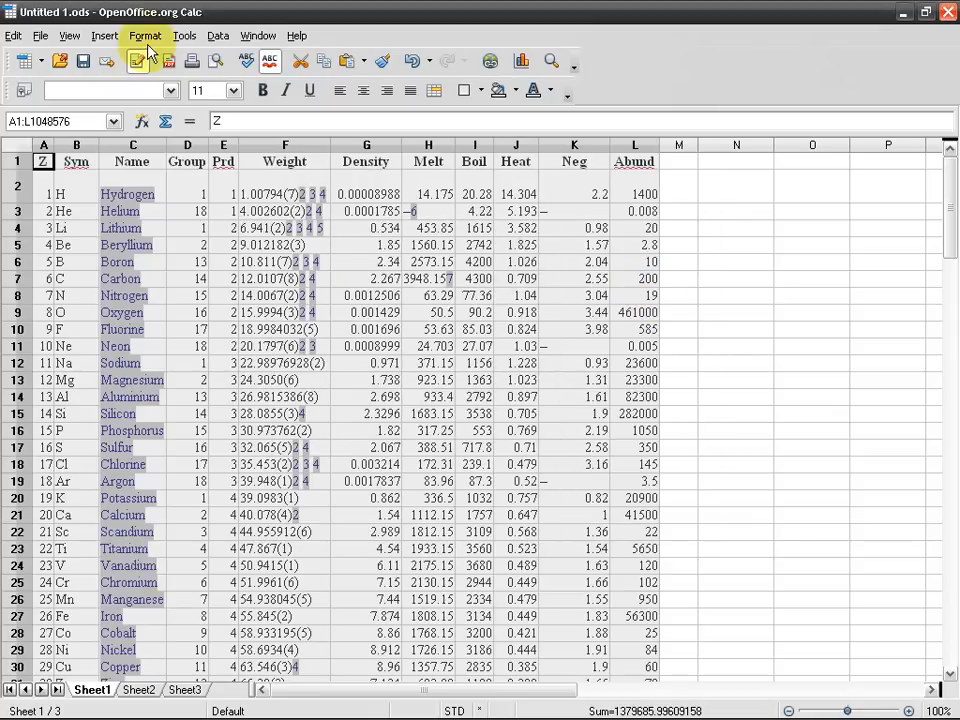
Step: Open the menu customization settings and choose the Format menu as the one to edit
left_click(181, 37)
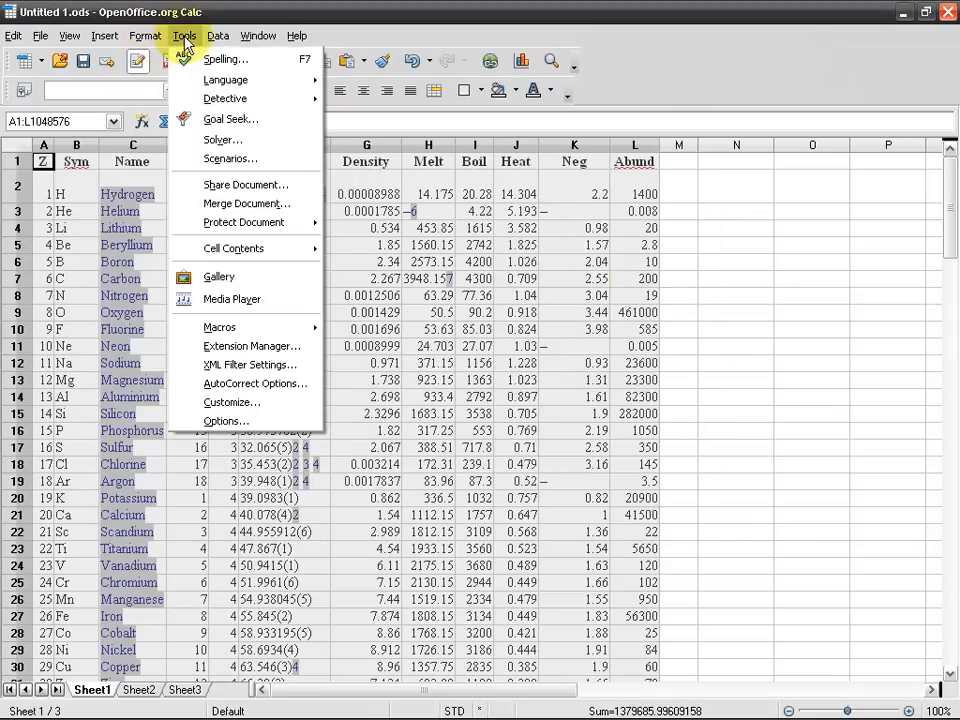
left_click(283, 405)
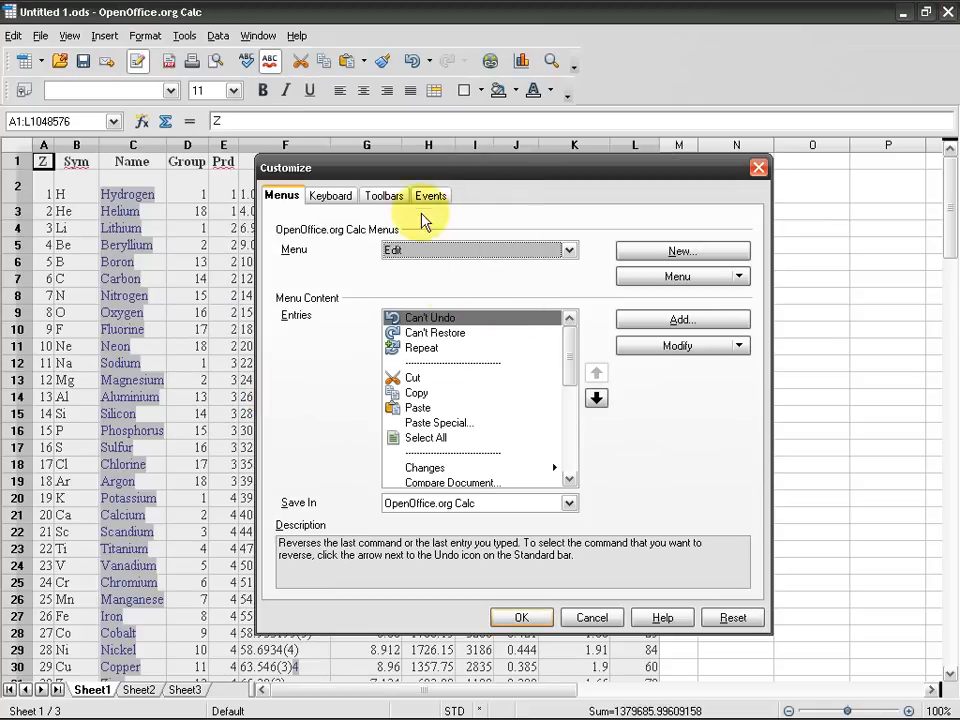
left_click(566, 250)
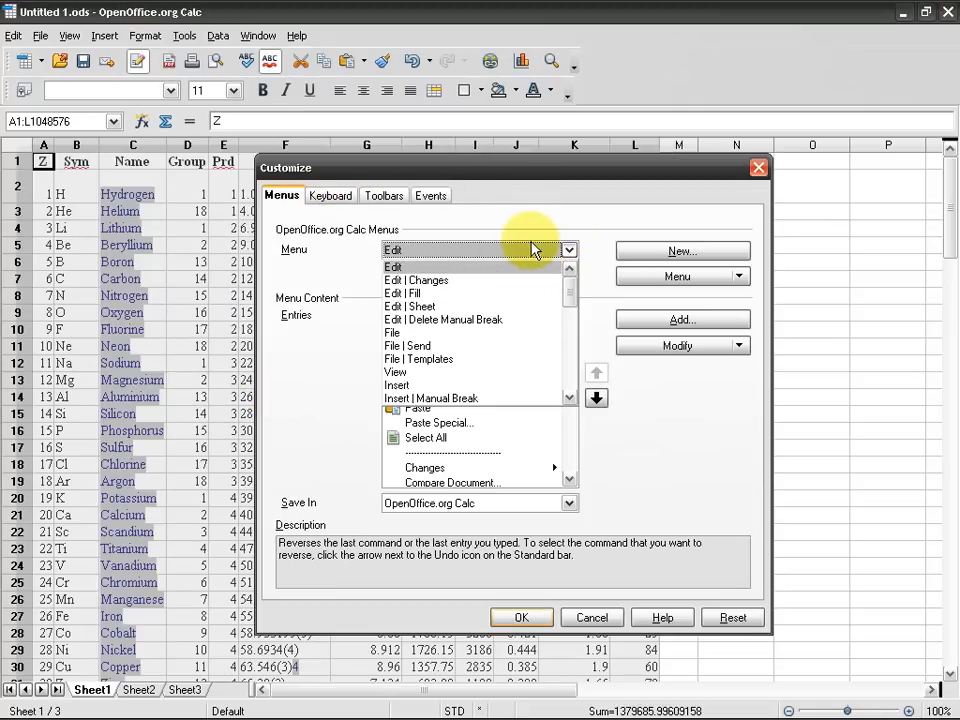
scroll(467, 368, "down", 3)
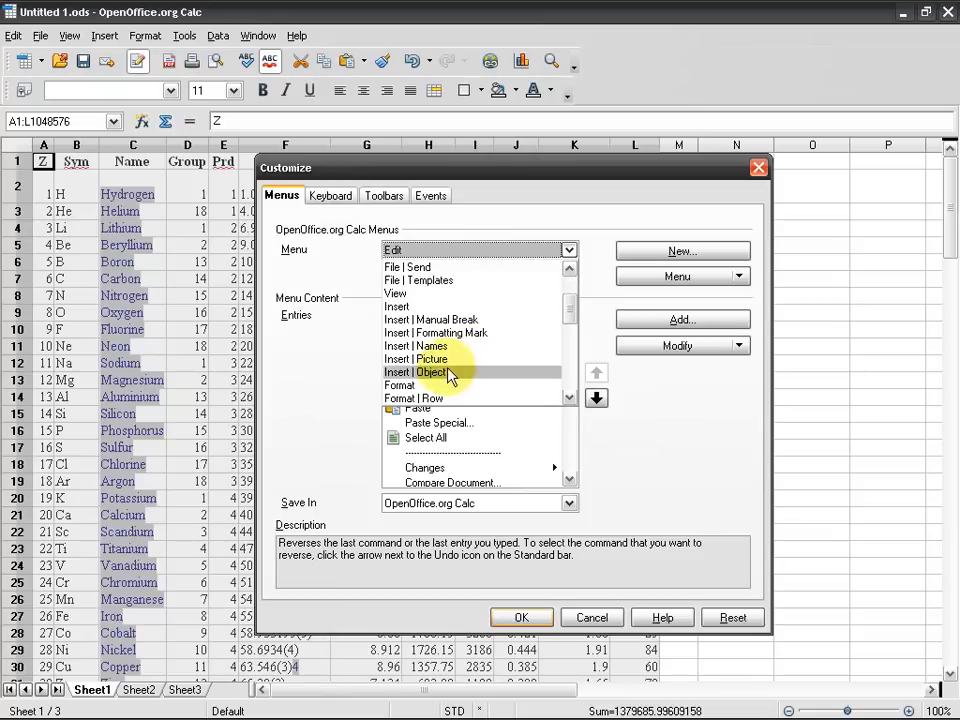
left_click(432, 385)
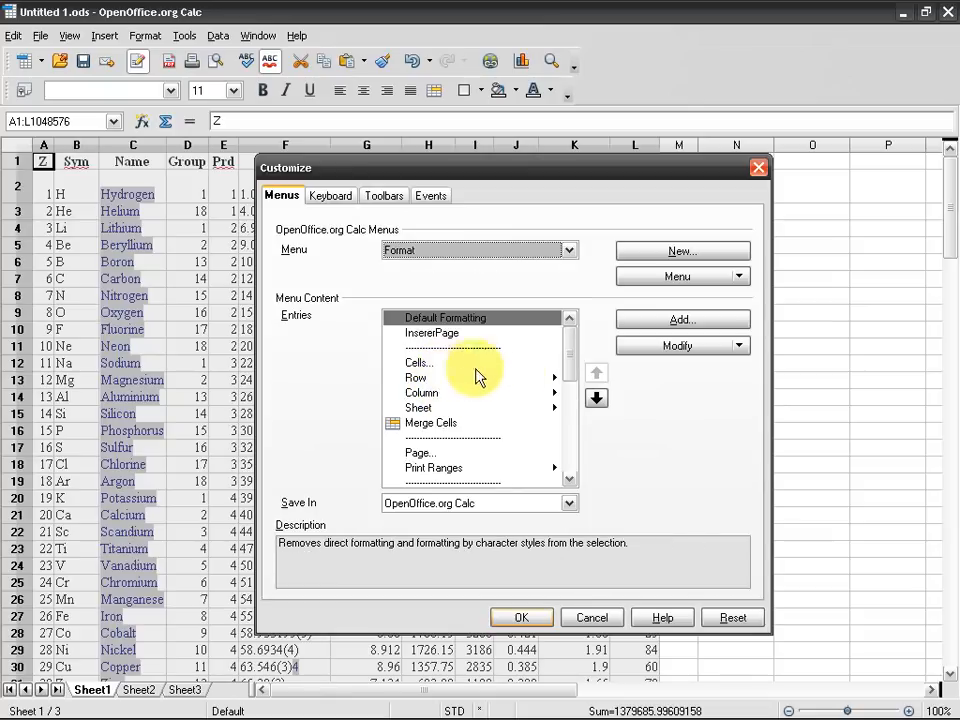
left_click(740, 346)
left_click(738, 326)
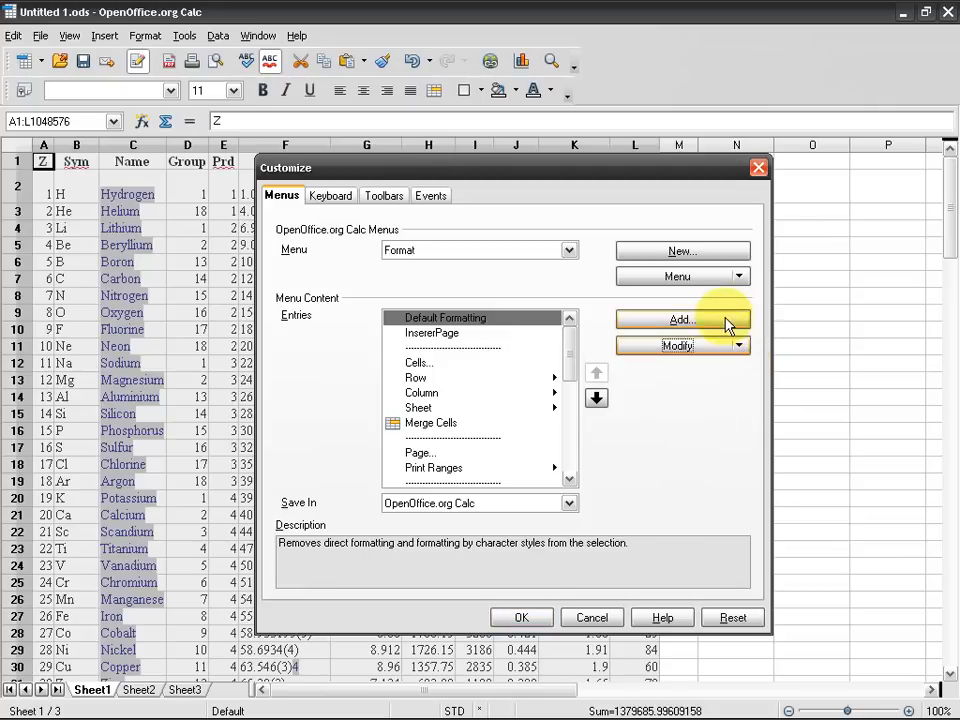
Step: Add the Main macro from the Pagination module under My Macros to the Format menu, after Default Formatting, and apply the customization
left_click(716, 322)
left_click_drag(629, 272, 536, 255)
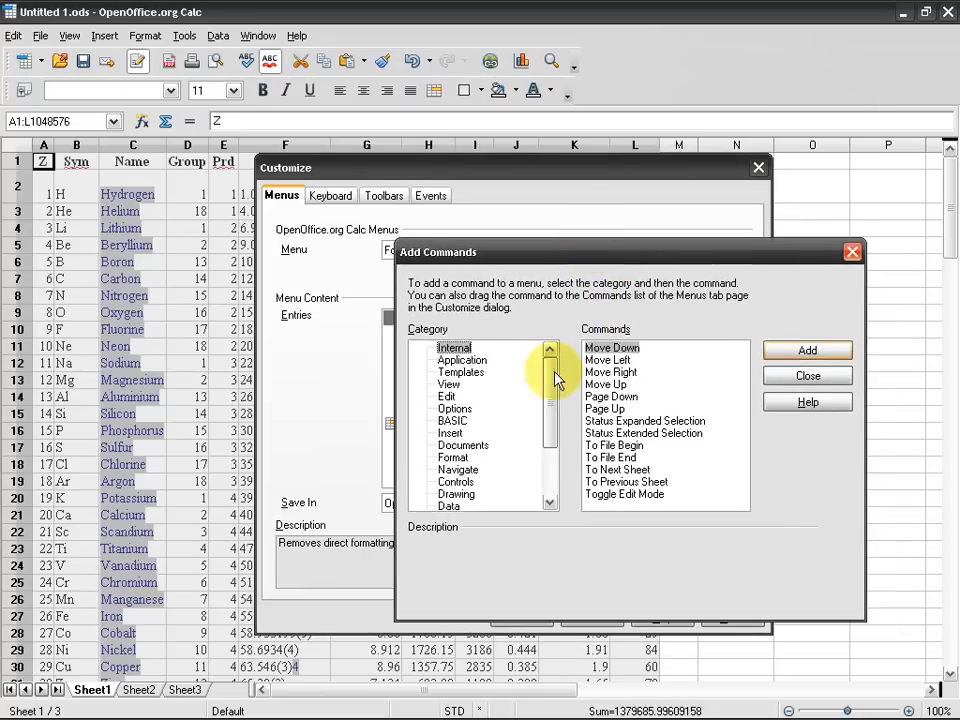
left_click_drag(550, 395, 551, 456)
left_click(426, 494)
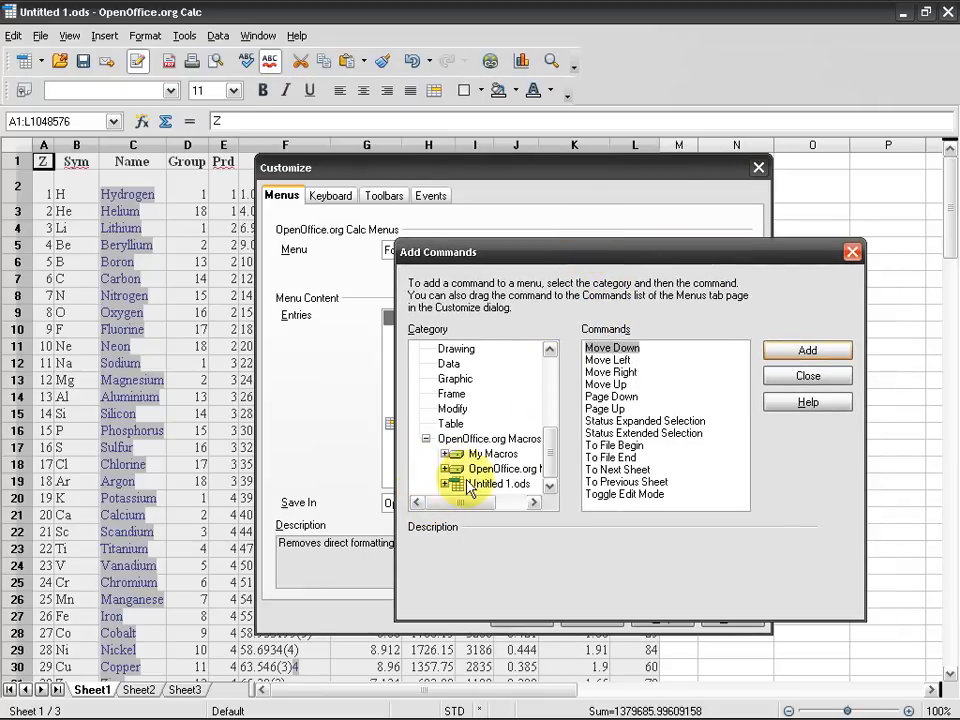
double_click(478, 511)
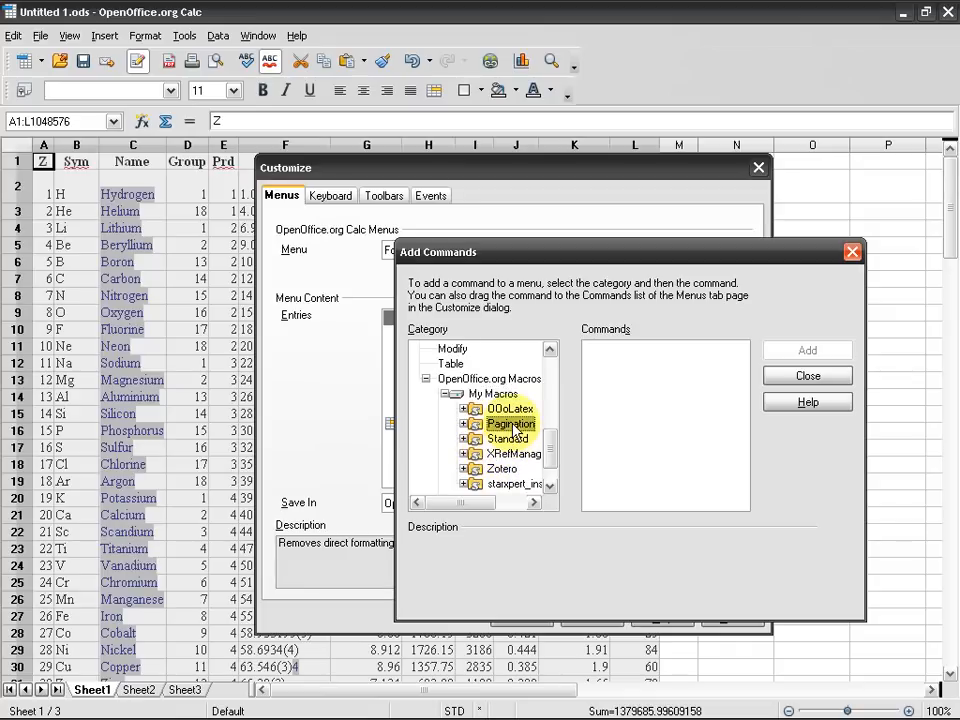
double_click(490, 424)
left_click(515, 440)
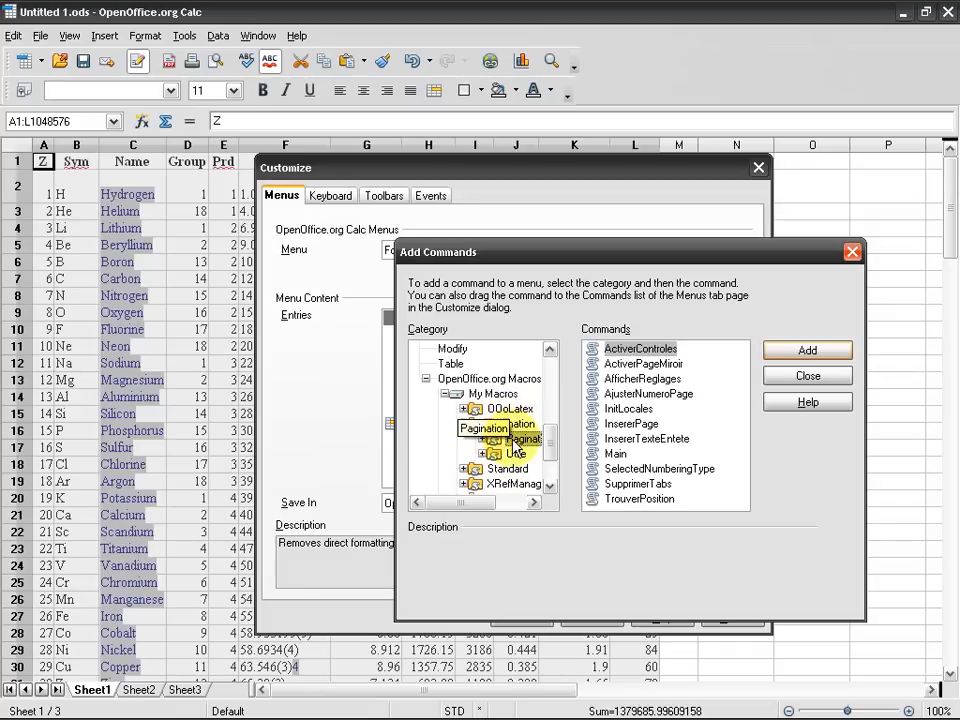
left_click(605, 468)
left_click(806, 352)
left_click(808, 376)
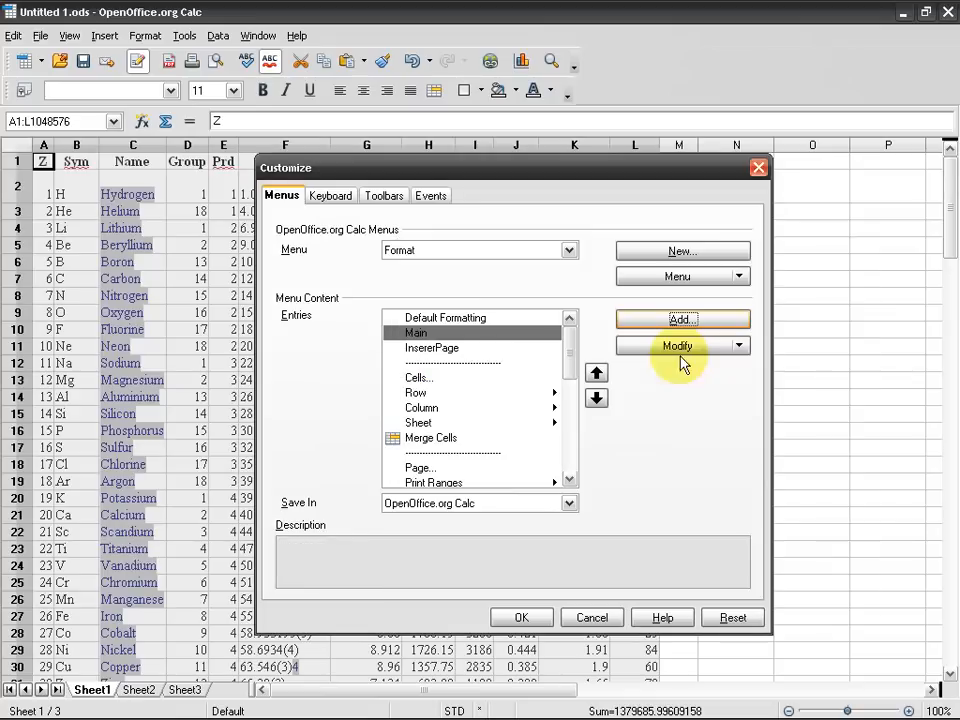
left_click(535, 619)
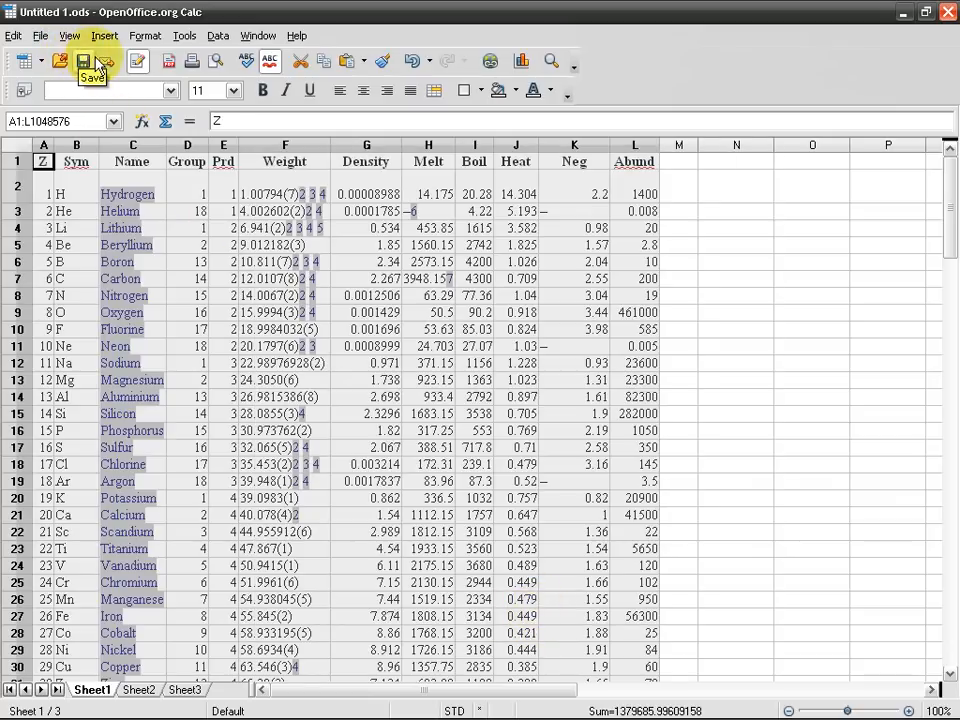
Step: Check the Format menu for the added Main entry
left_click(140, 37)
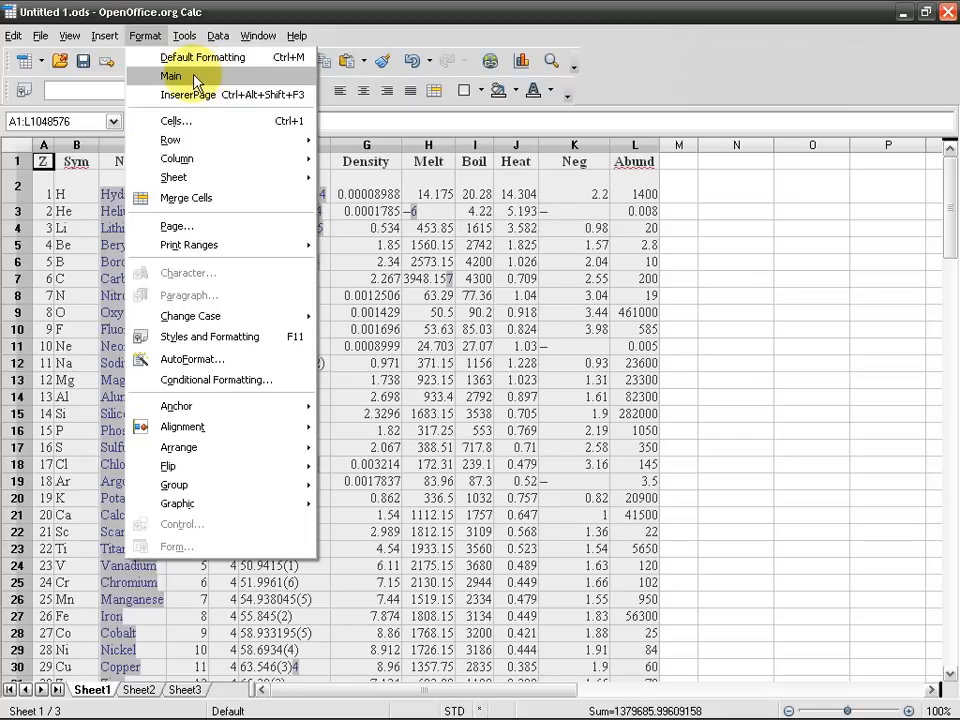
mouse_move(184, 42)
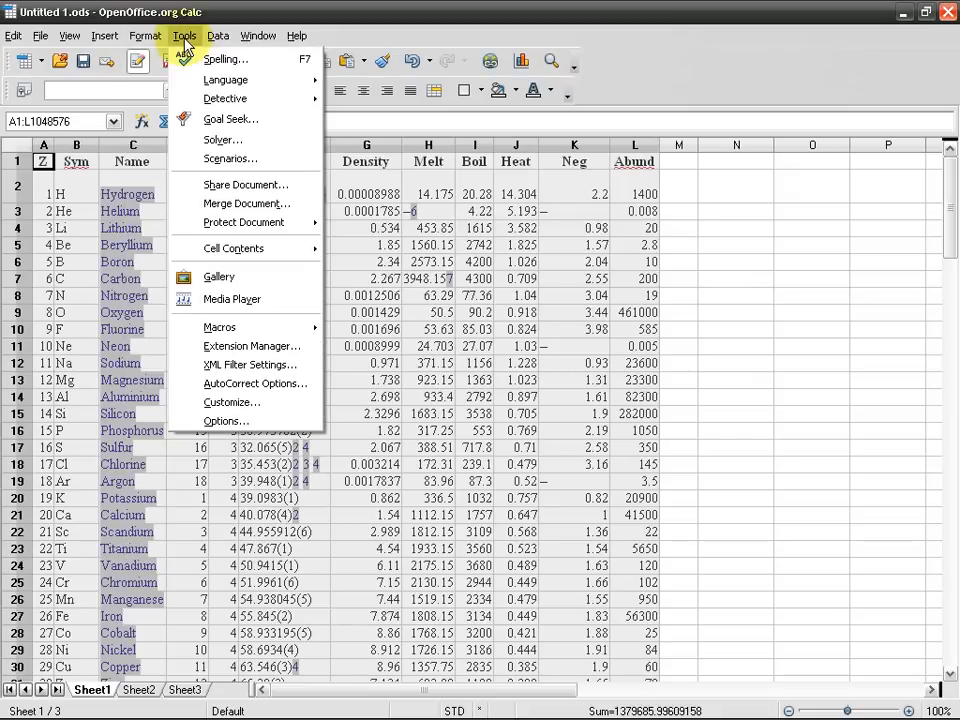
left_click(185, 42)
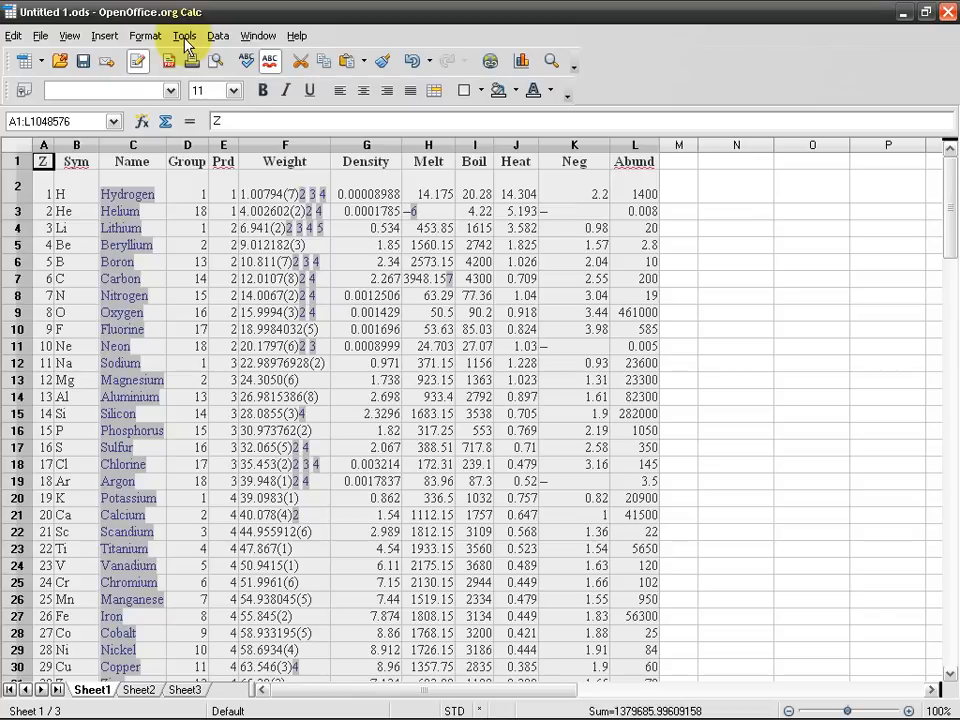
Step: Move the File menu back to the first position, ahead of Edit, and apply the customization
left_click(185, 42)
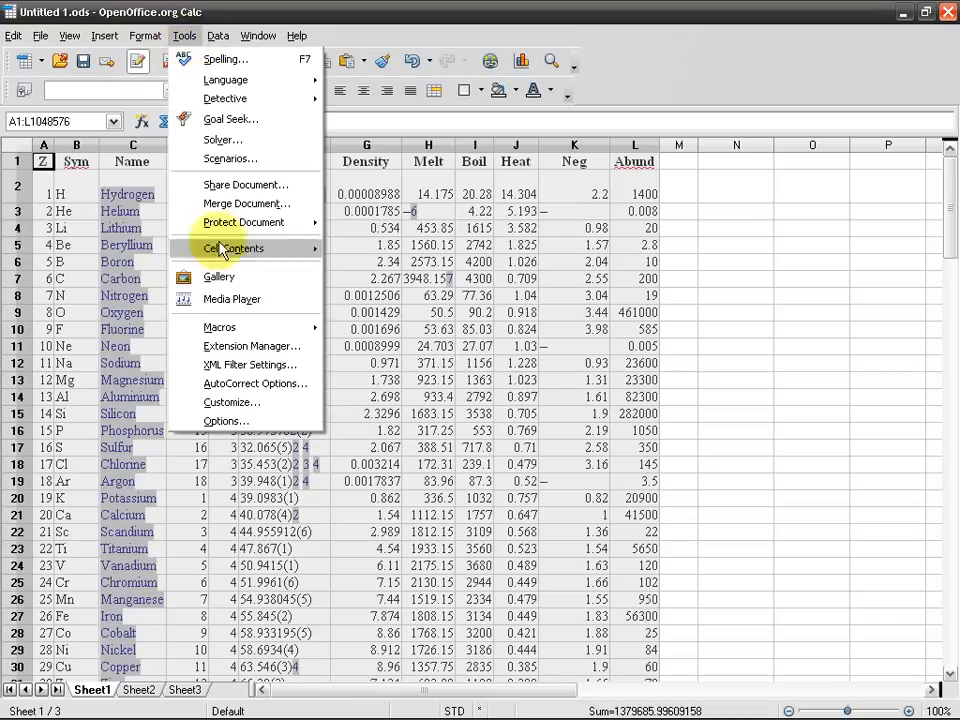
left_click(232, 402)
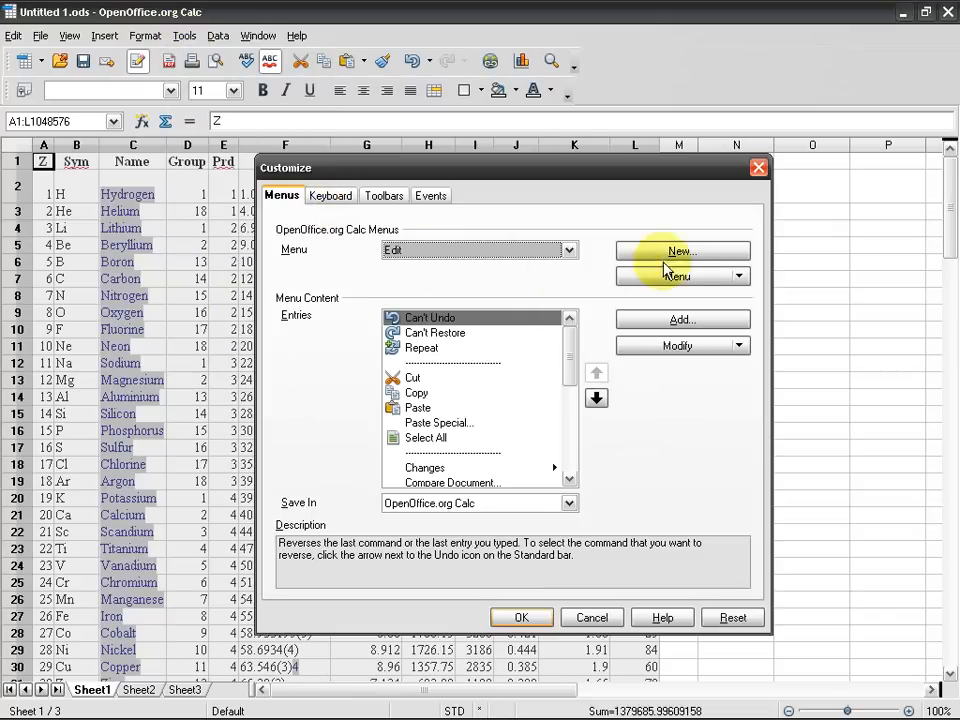
left_click(737, 278)
left_click(686, 300)
left_click(380, 338)
left_click(555, 373)
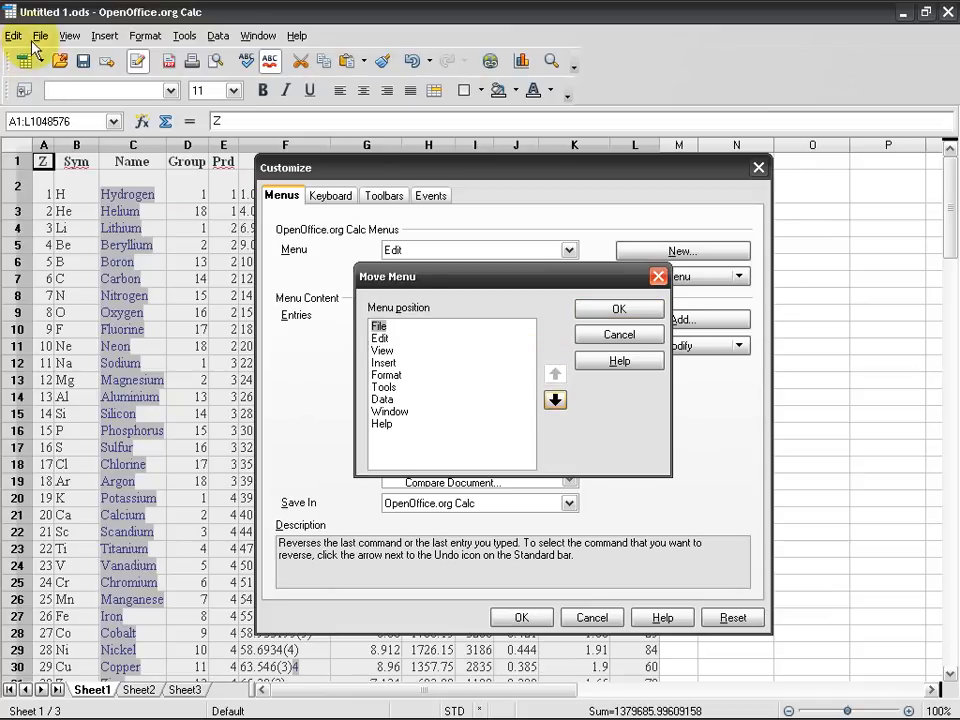
left_click(598, 309)
left_click(545, 622)
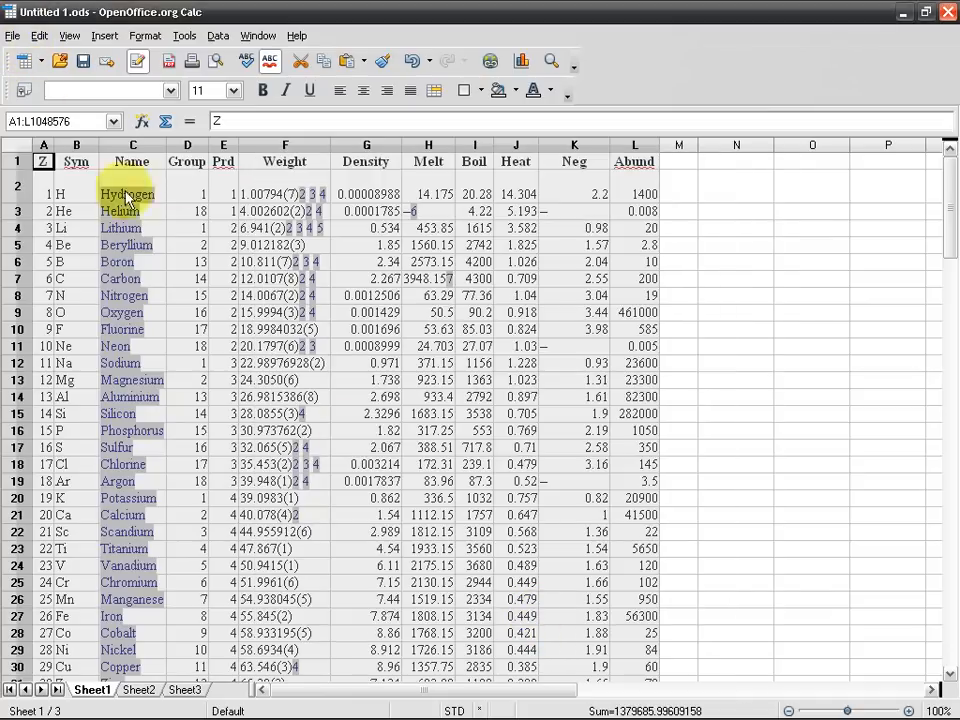
Step: Look over the function categories for keyboard shortcuts down to OpenOffice.org Macros, and cancel the customization
left_click(181, 36)
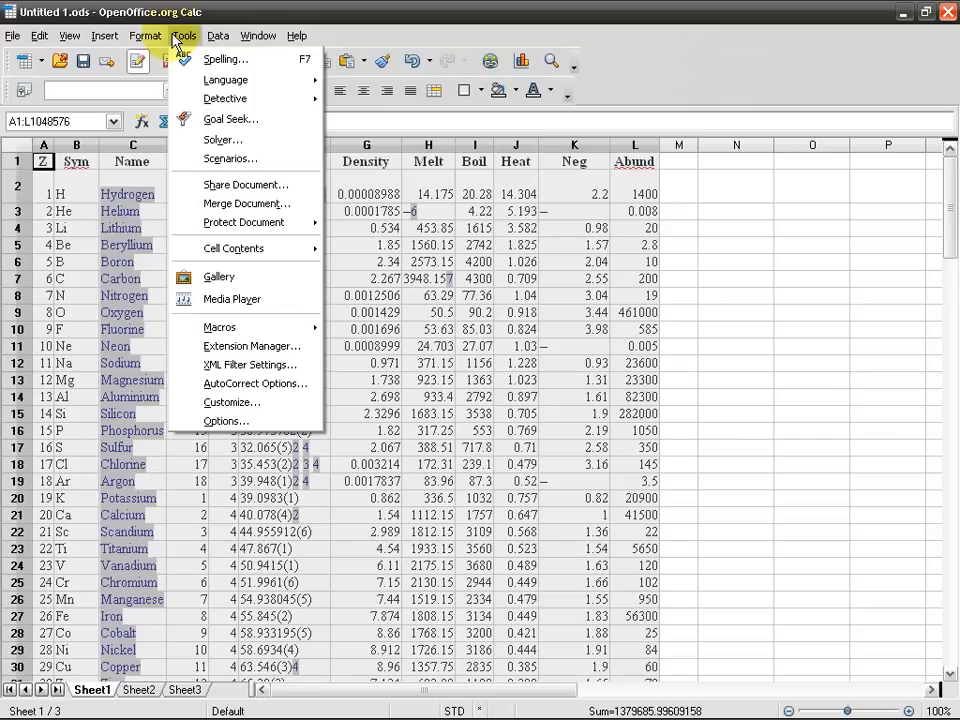
left_click(287, 404)
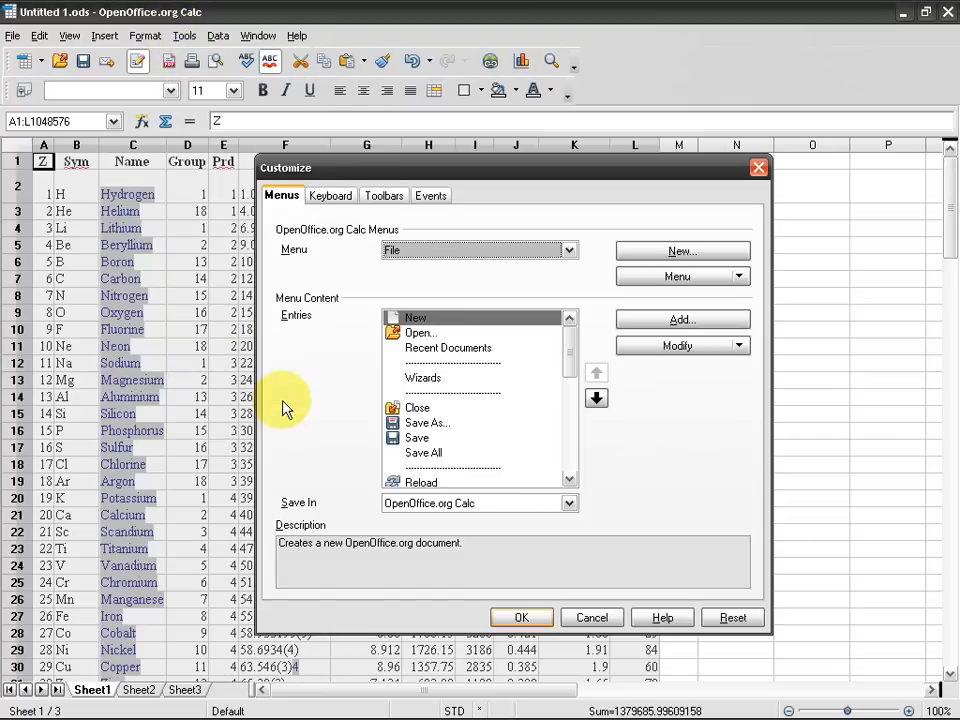
left_click(330, 197)
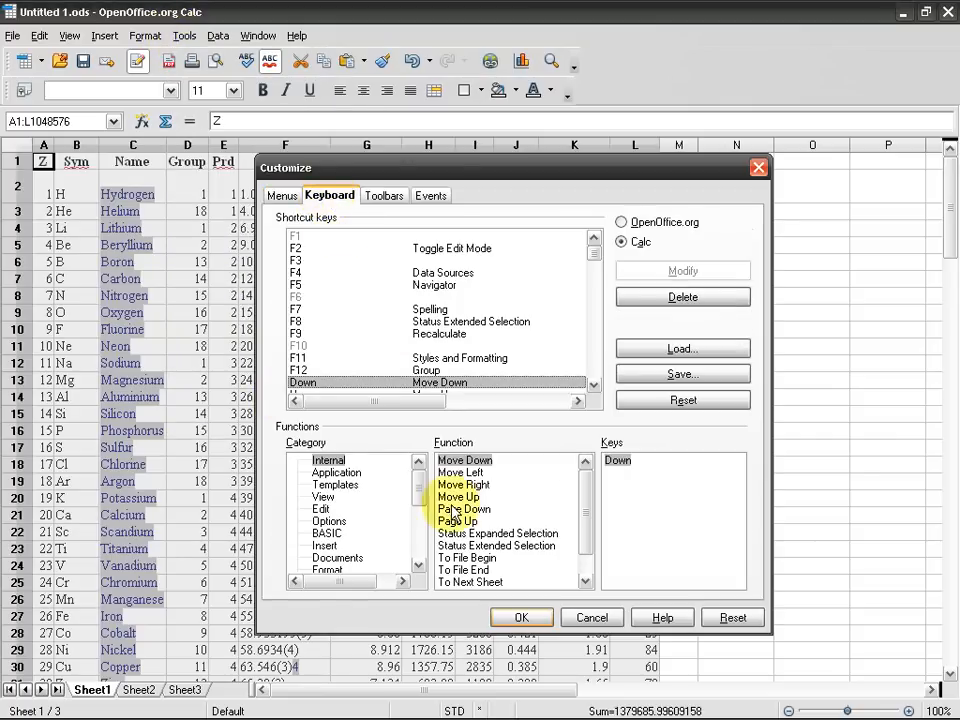
left_click_drag(416, 478, 422, 553)
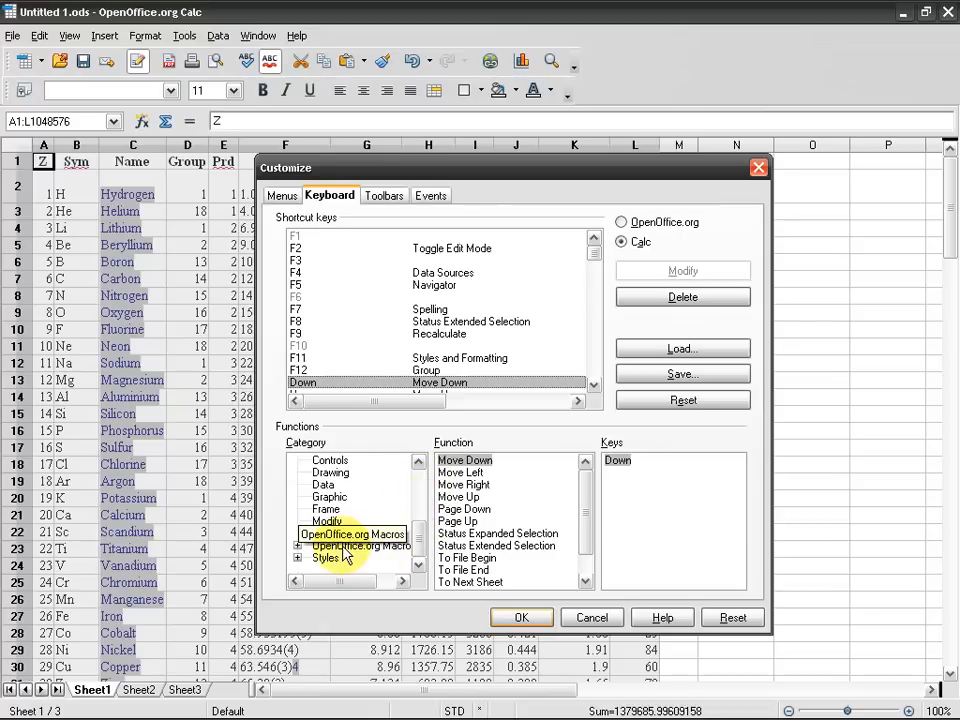
left_click(591, 617)
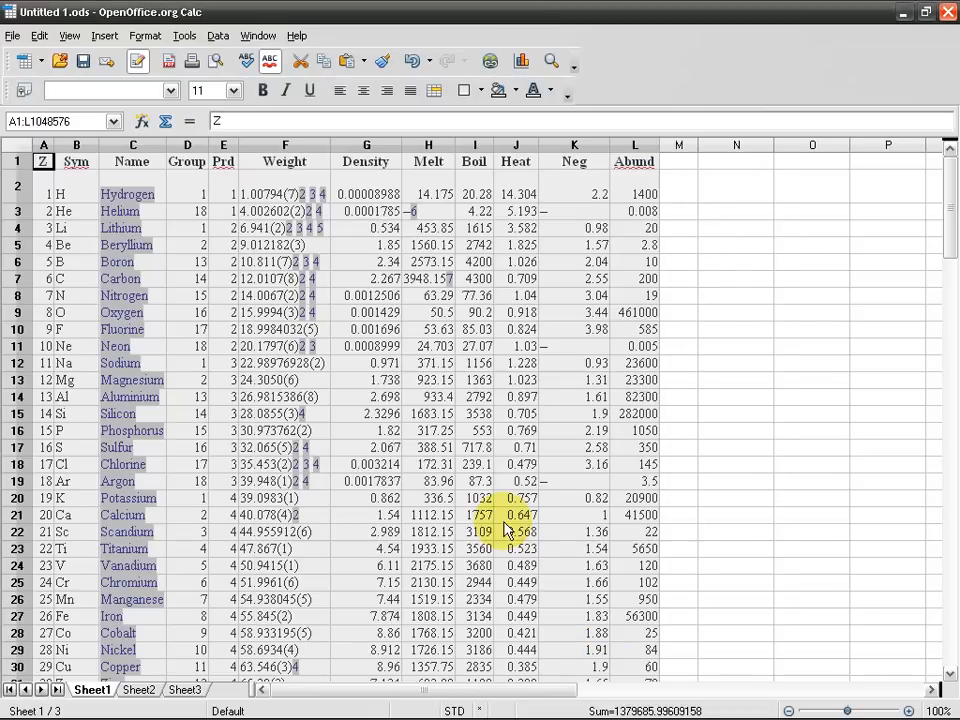
Step: Open the keyboard customization and choose the Main macro from the user's Pagination module under OpenOffice.org Macros as the function
left_click(145, 36)
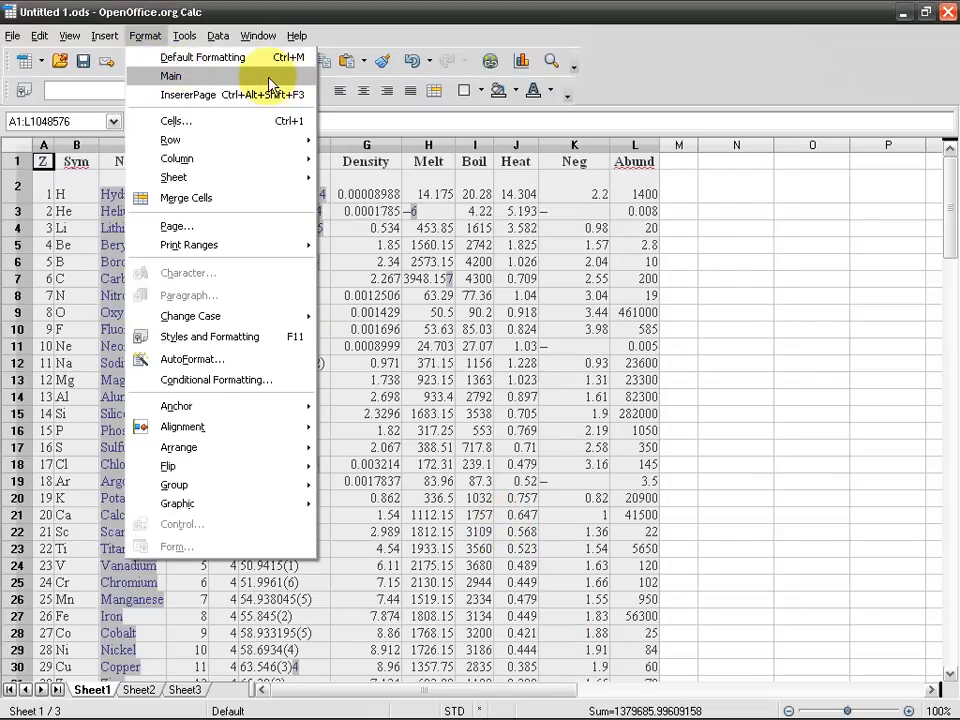
mouse_move(184, 36)
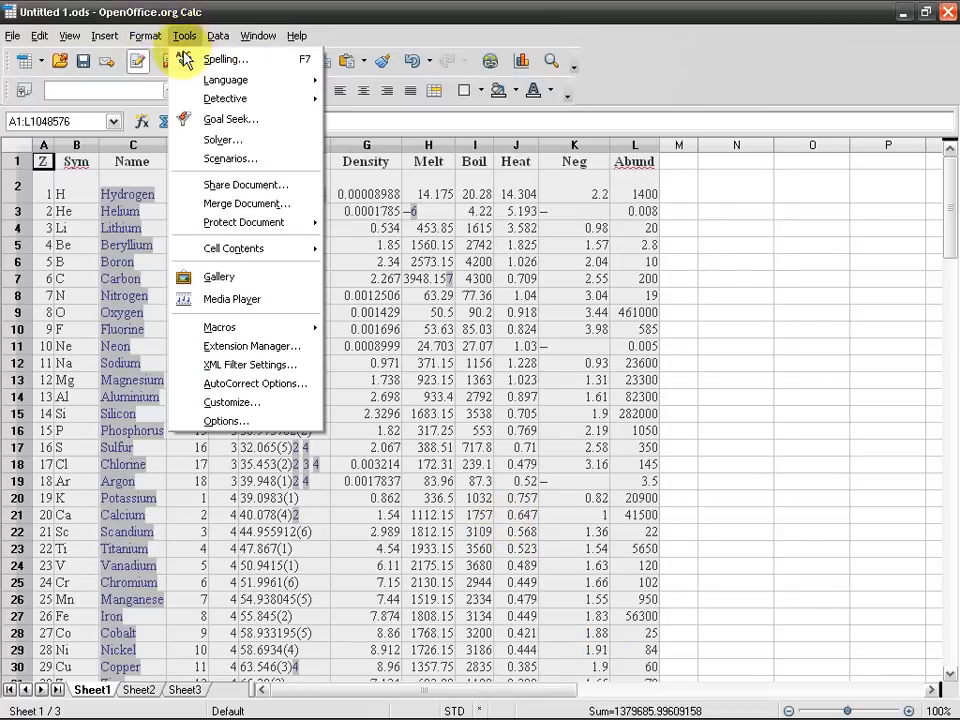
left_click(257, 396)
scroll(343, 546, "down", 4)
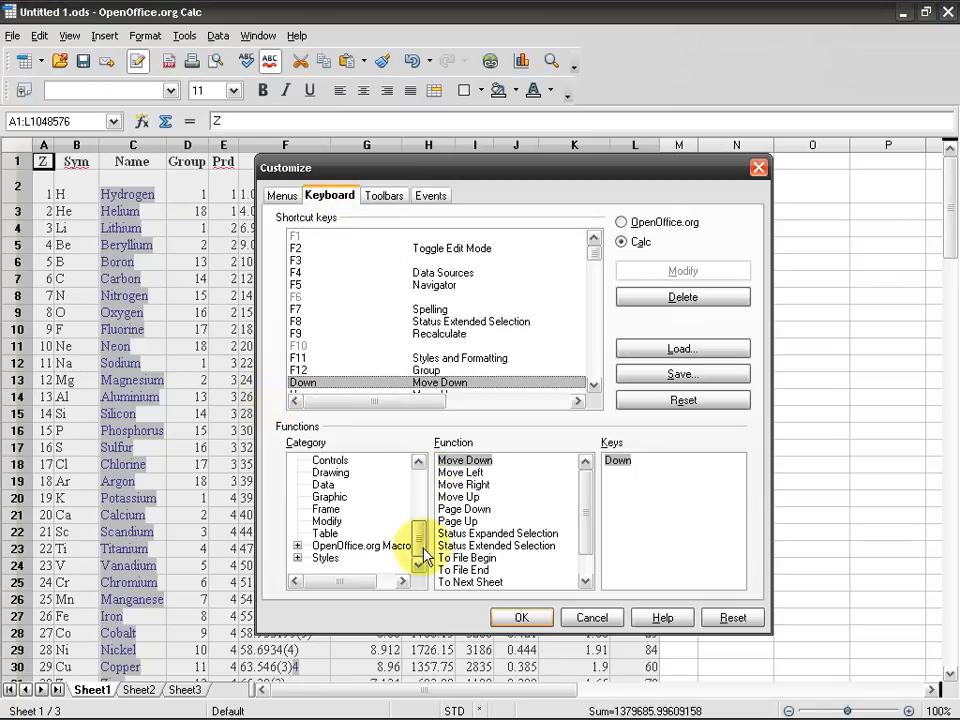
left_click(297, 545)
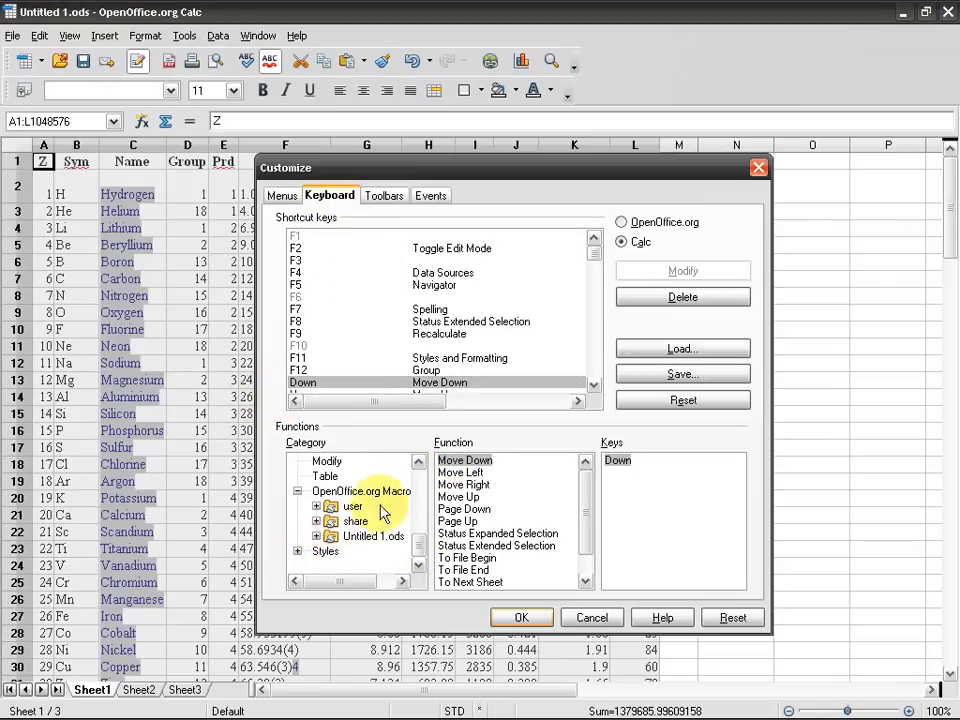
double_click(355, 506)
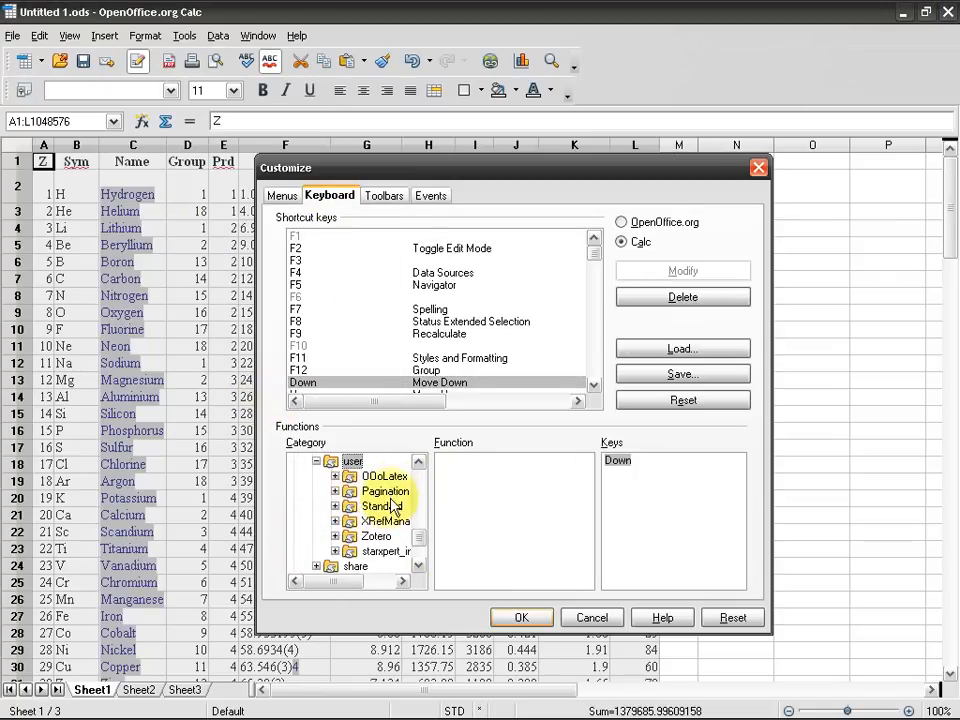
double_click(385, 493)
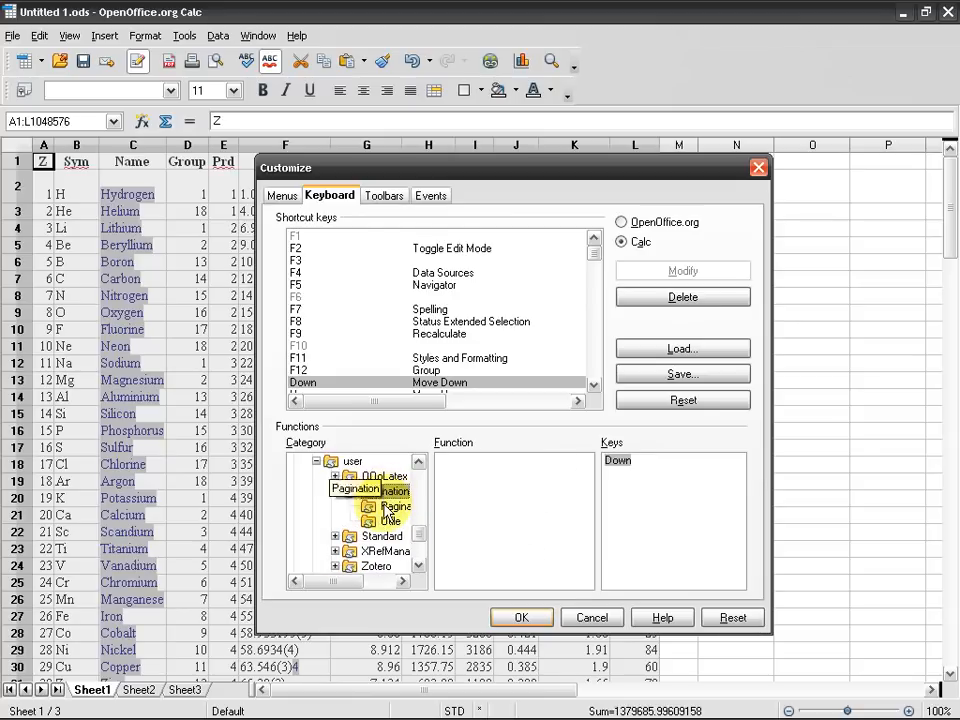
left_click(392, 506)
left_click(468, 566)
Step: Assign Ctrl+Alt+Shift+F1 to the Main macro for Calc and apply the customization
left_click_drag(594, 250, 596, 375)
left_click(393, 334)
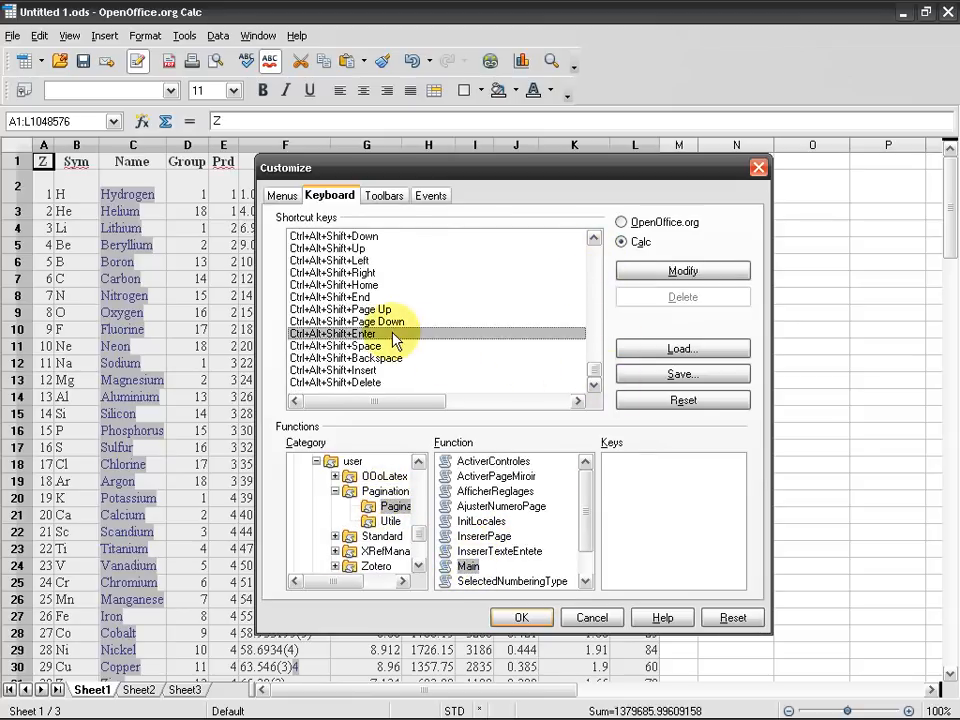
left_click(393, 347)
scroll(396, 326, "up", 5)
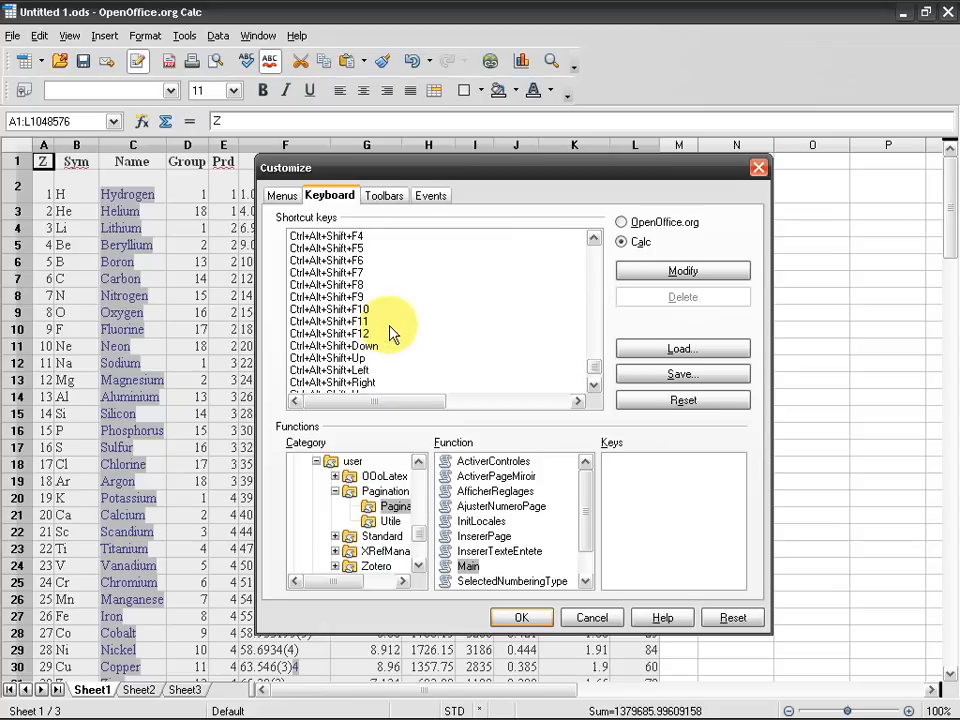
left_click(381, 273)
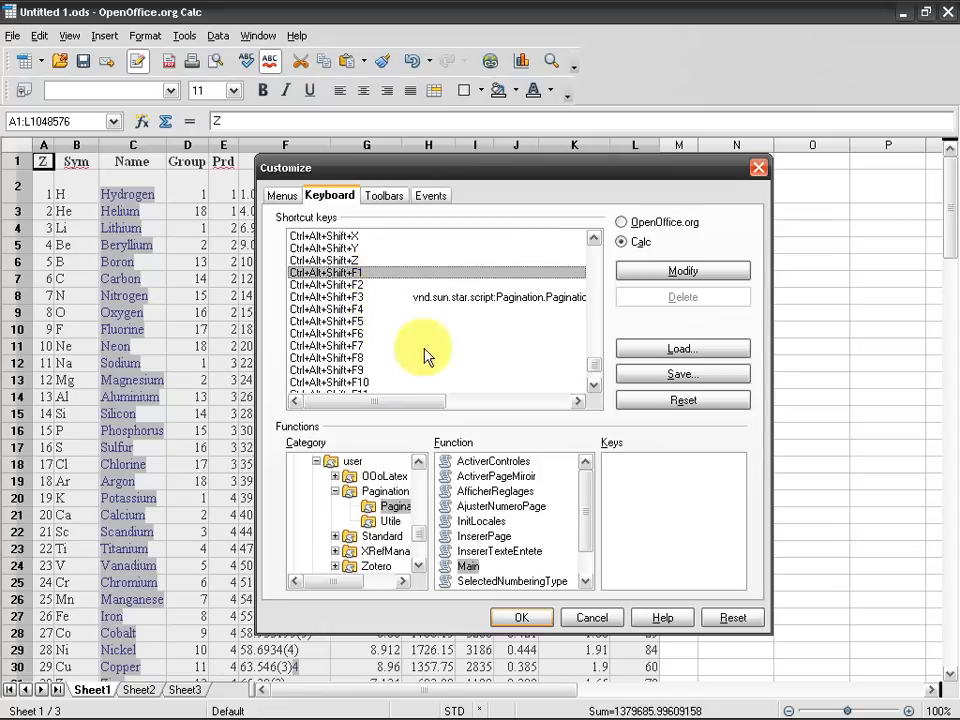
left_click(670, 276)
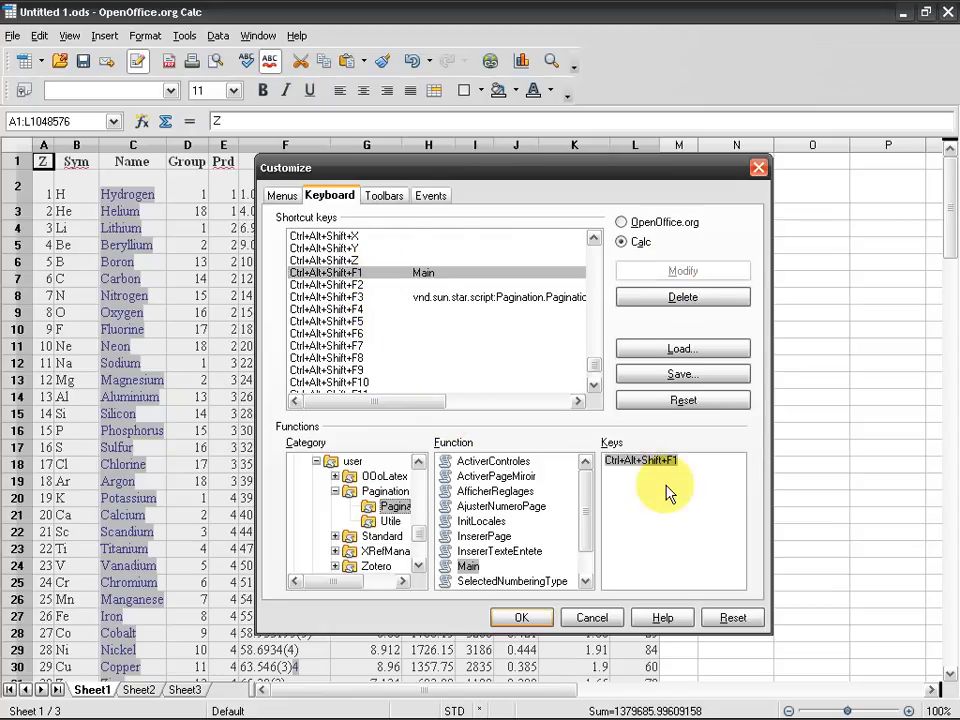
left_click(522, 618)
Step: Check the Main entry in the Format menu, test the macro's assigned shortcut, dismiss its message, and select cell G6
left_click(145, 36)
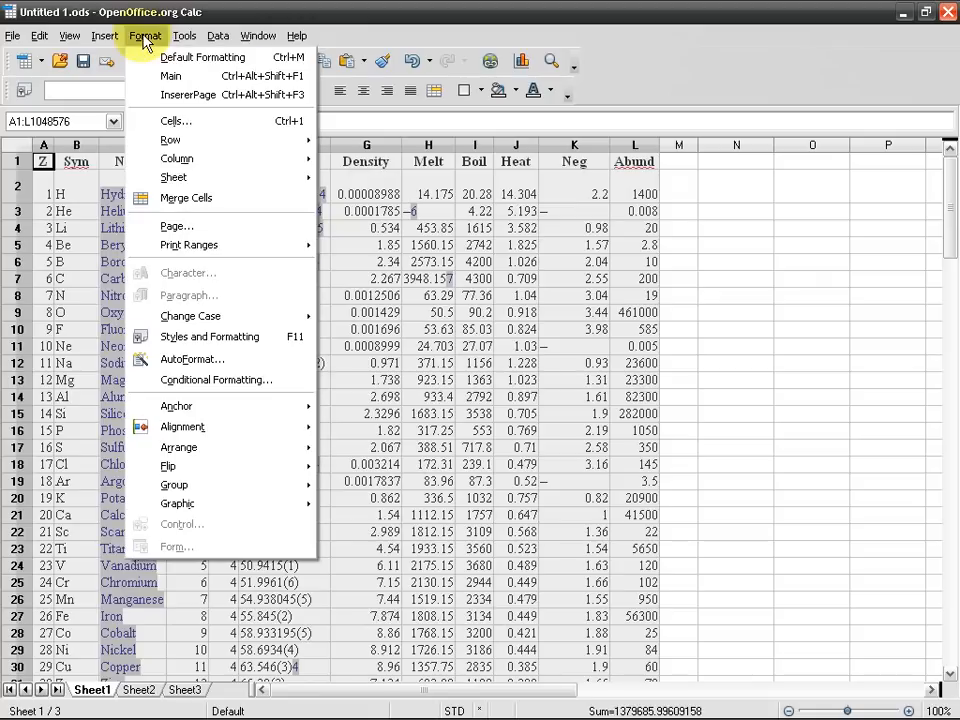
left_click(272, 78)
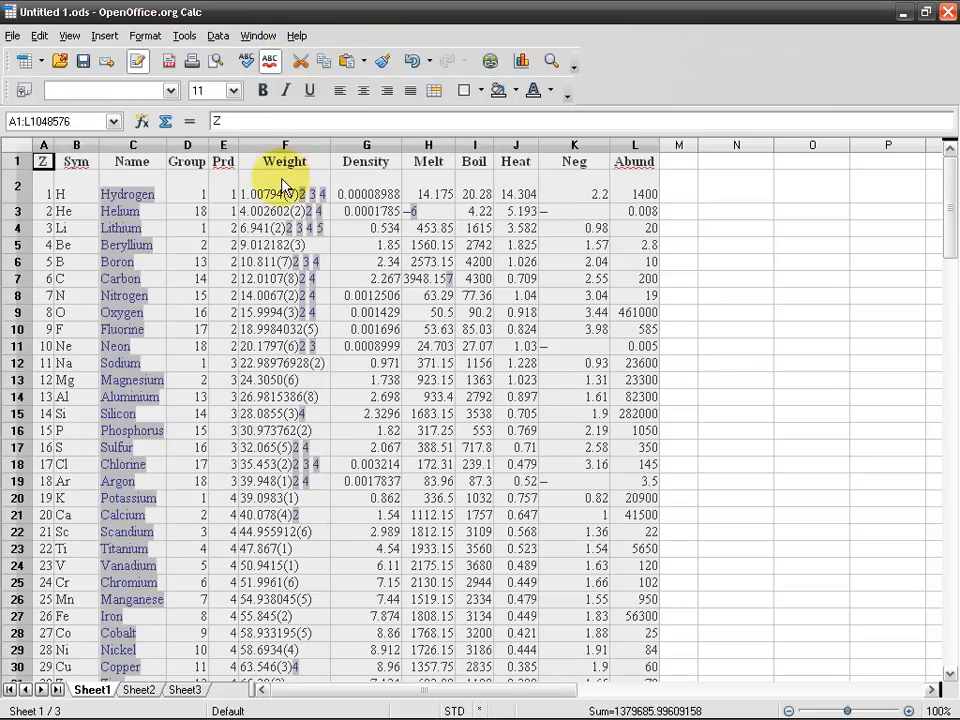
key("ctrl+alt+shift+F1")
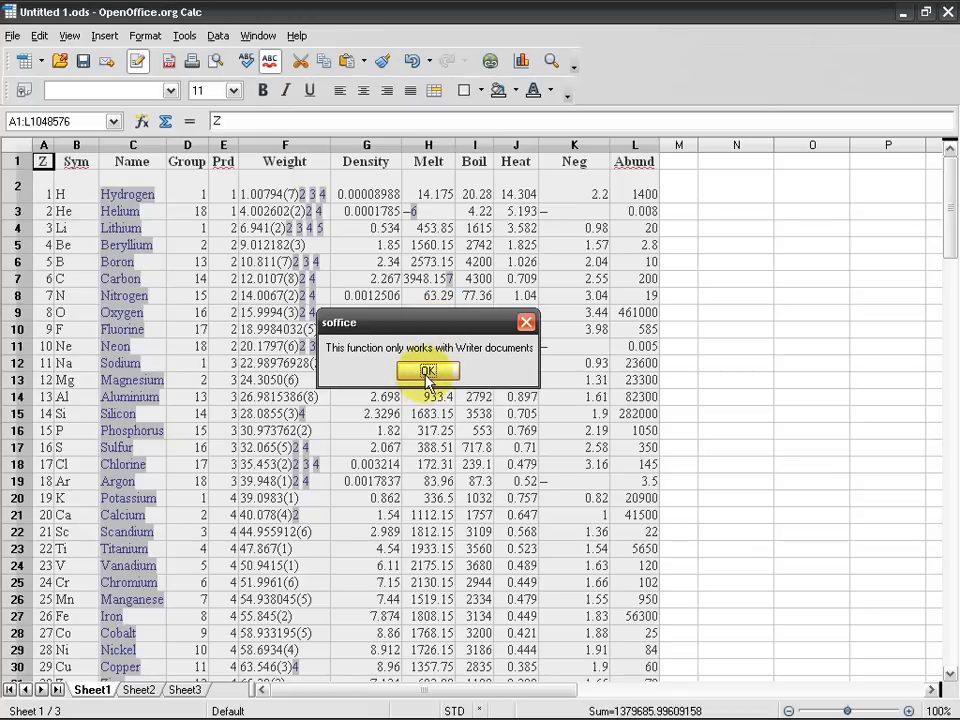
left_click(427, 371)
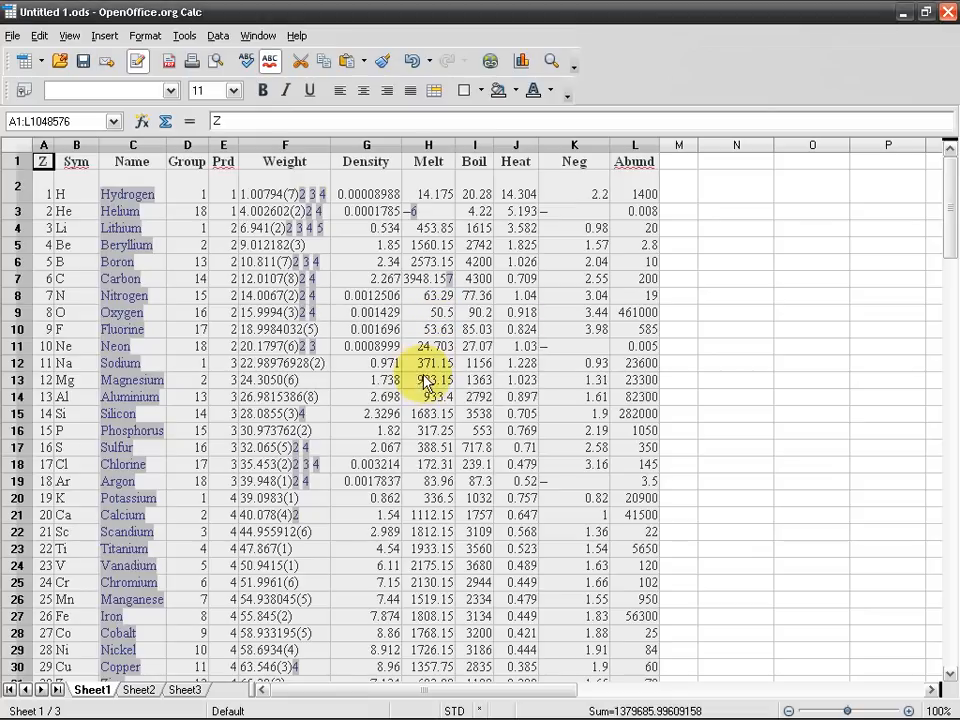
left_click(352, 262)
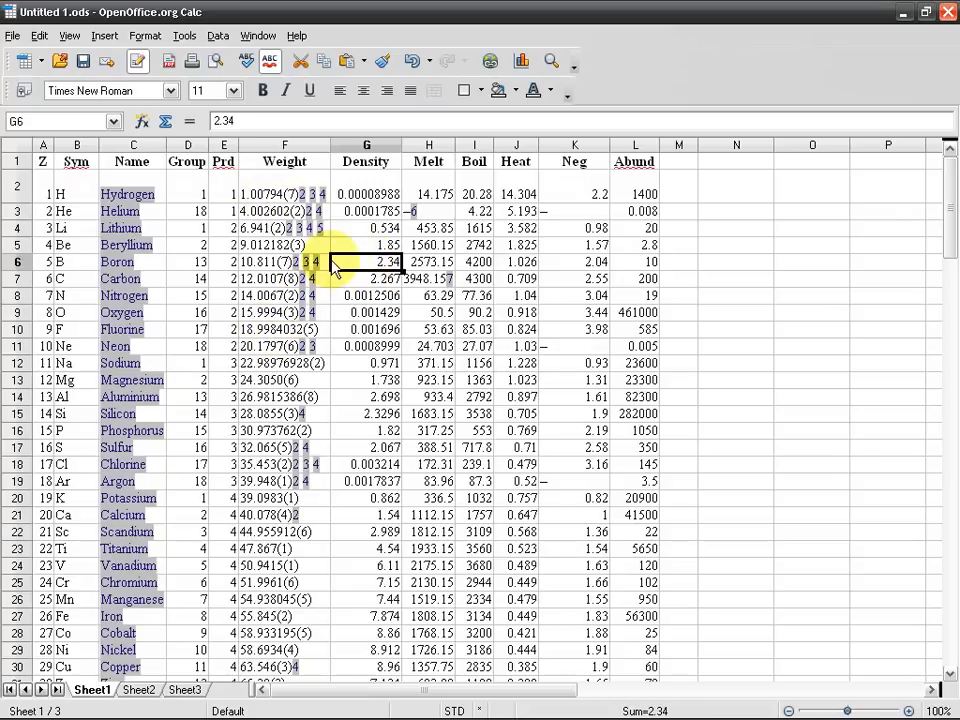
Step: Open the menu customization for the Format menu and delete its Main entry
left_click(143, 36)
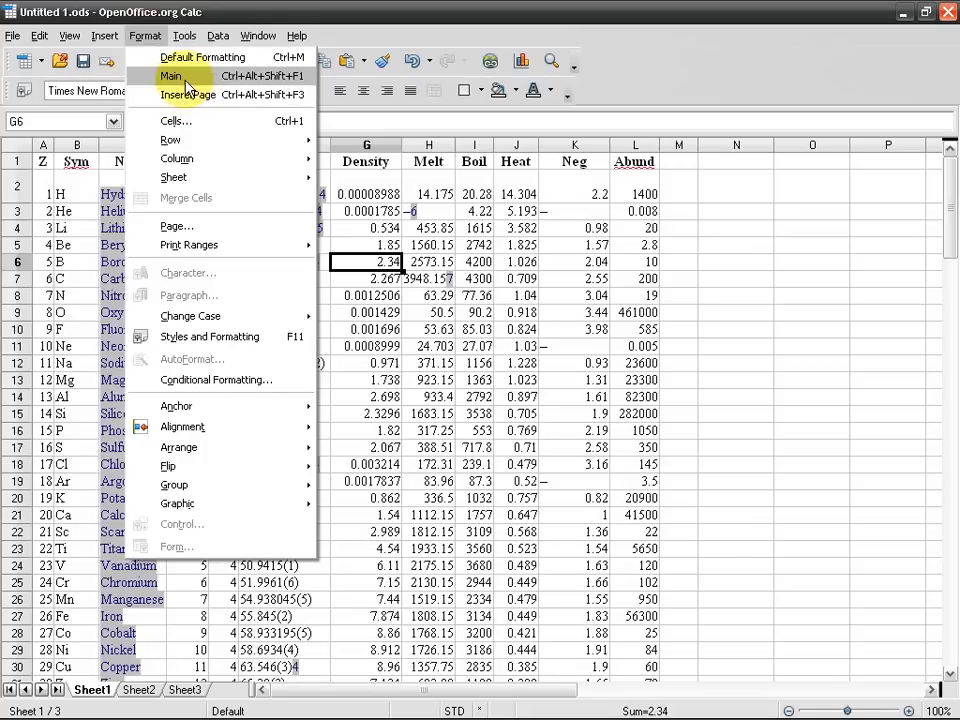
mouse_move(183, 40)
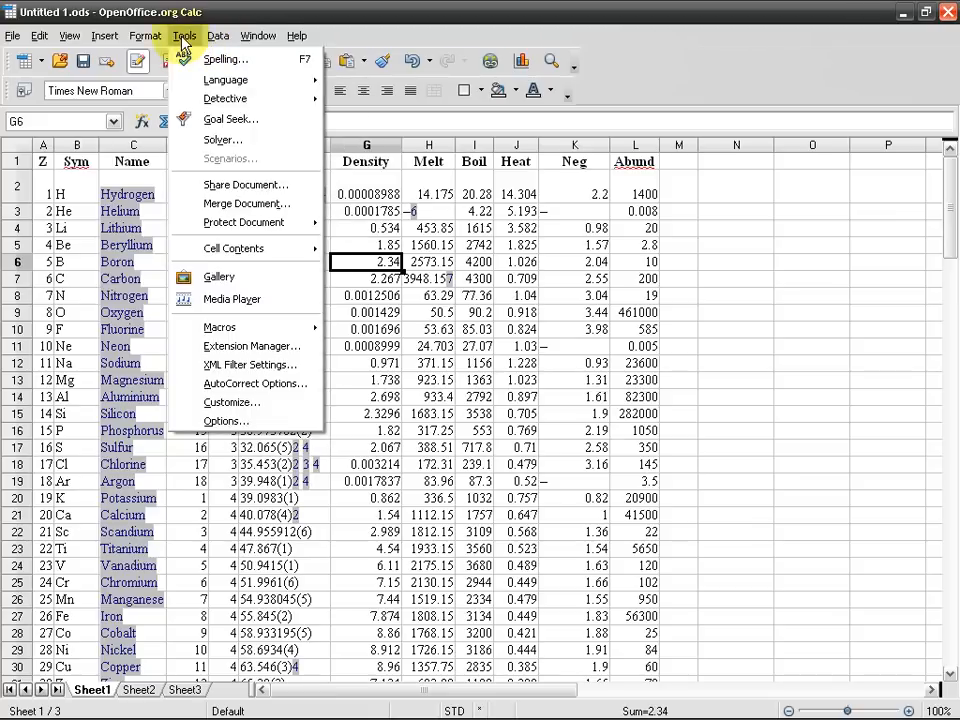
left_click(278, 404)
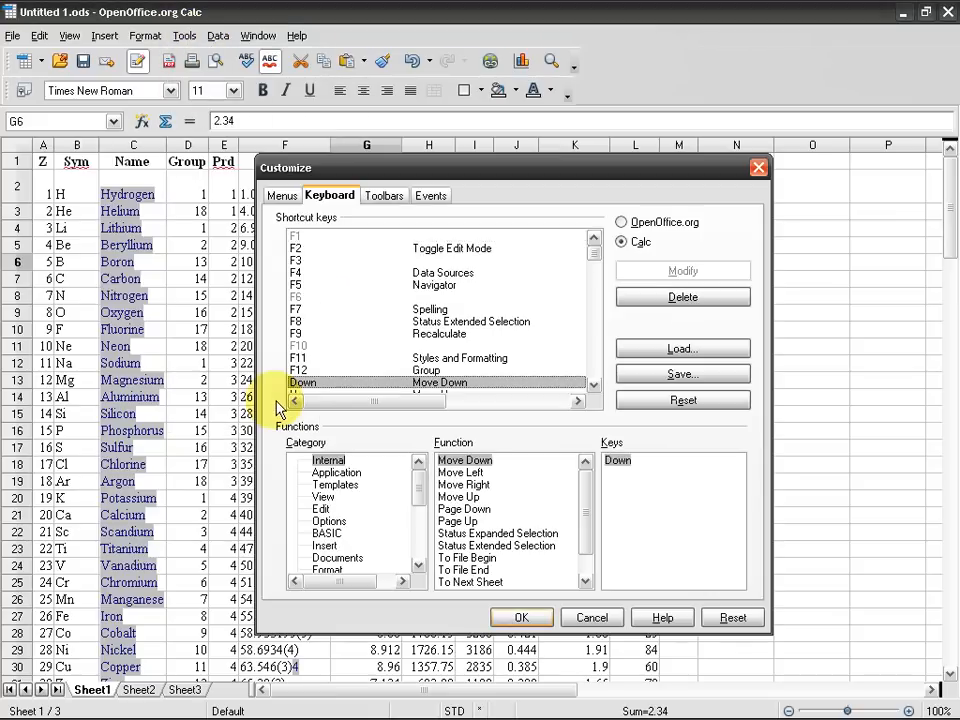
left_click(283, 196)
left_click(505, 250)
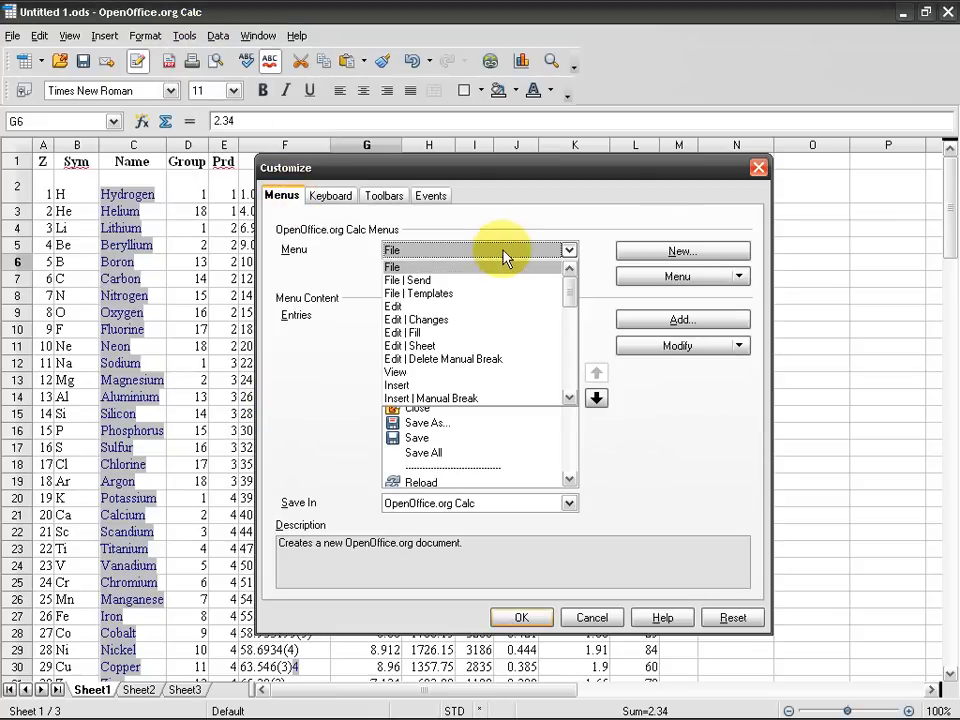
scroll(485, 335, "down", 2)
scroll(475, 340, "down", 1)
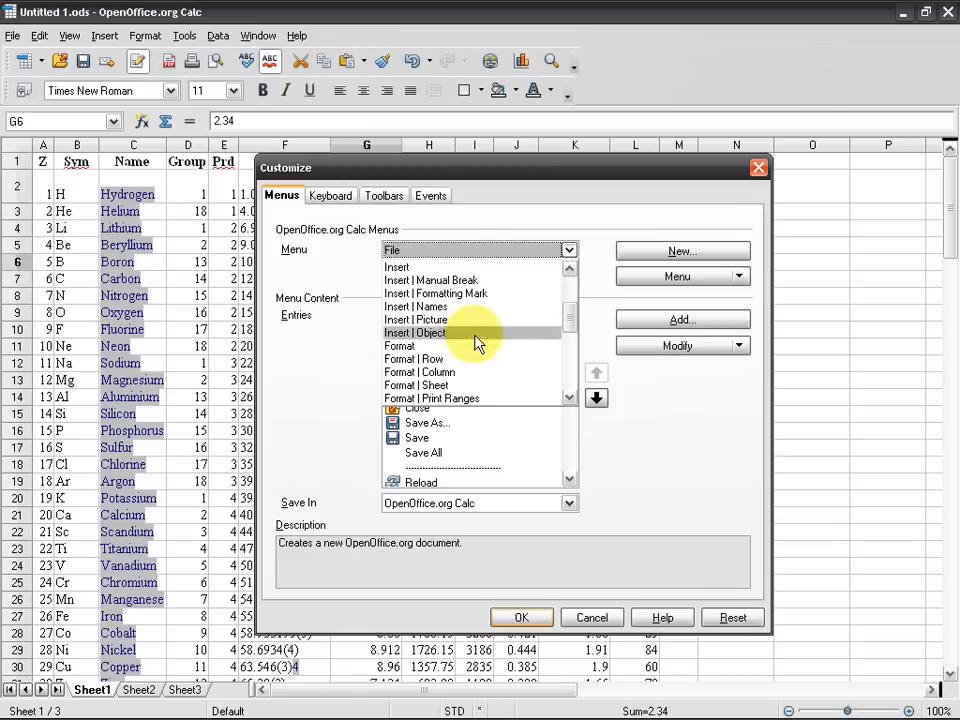
left_click(455, 351)
left_click(418, 332)
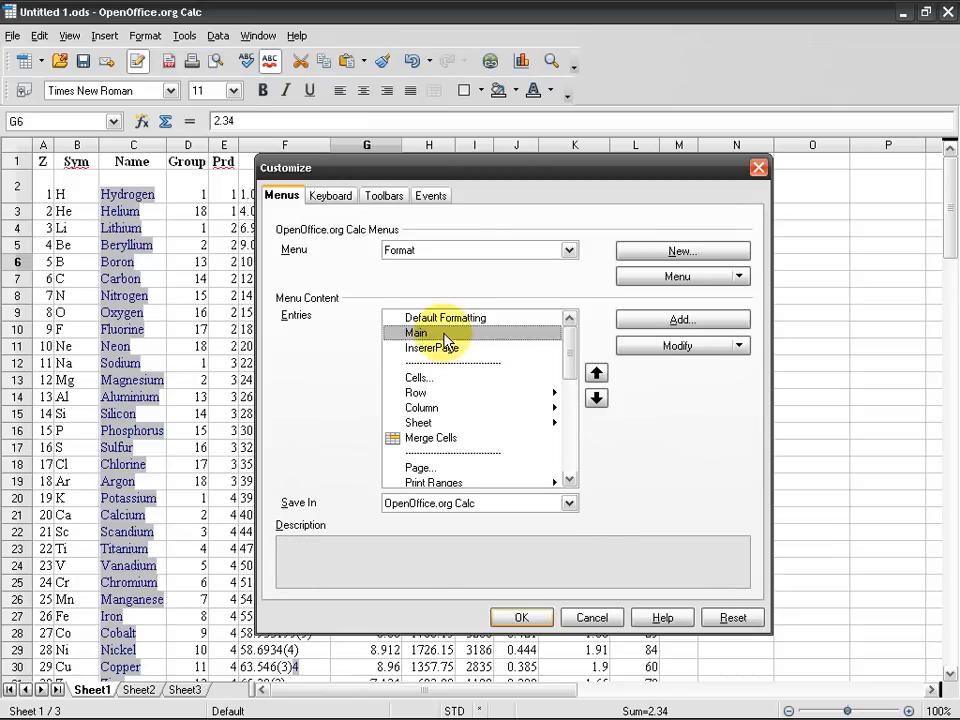
left_click(724, 346)
left_click(712, 437)
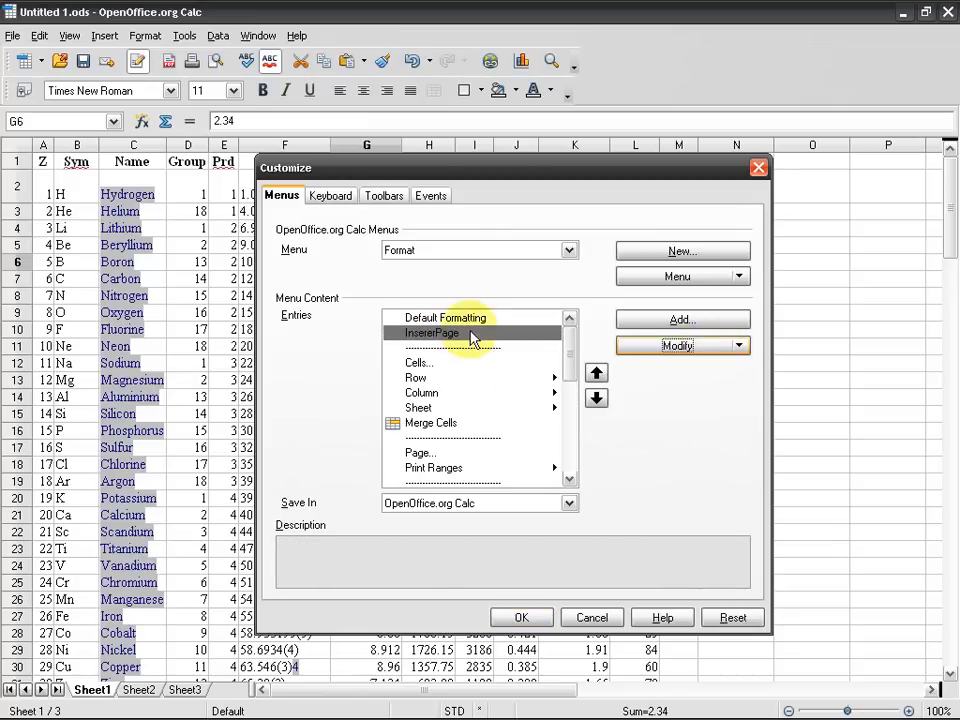
Step: Delete the InsererPage entry from the Format menu and apply the customization
left_click(668, 346)
left_click(675, 438)
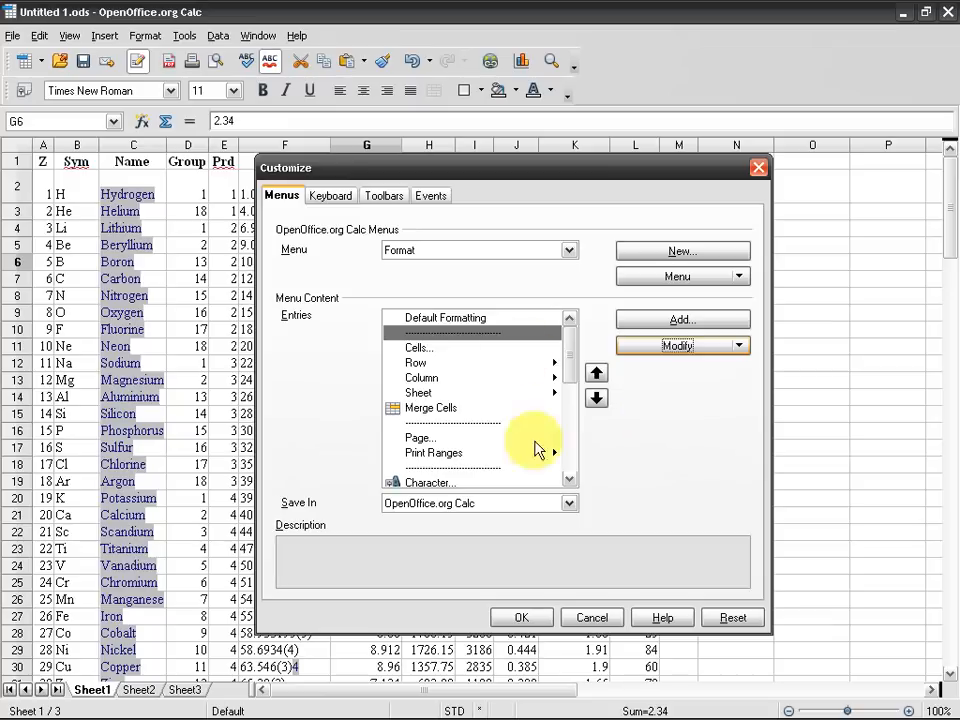
left_click(521, 617)
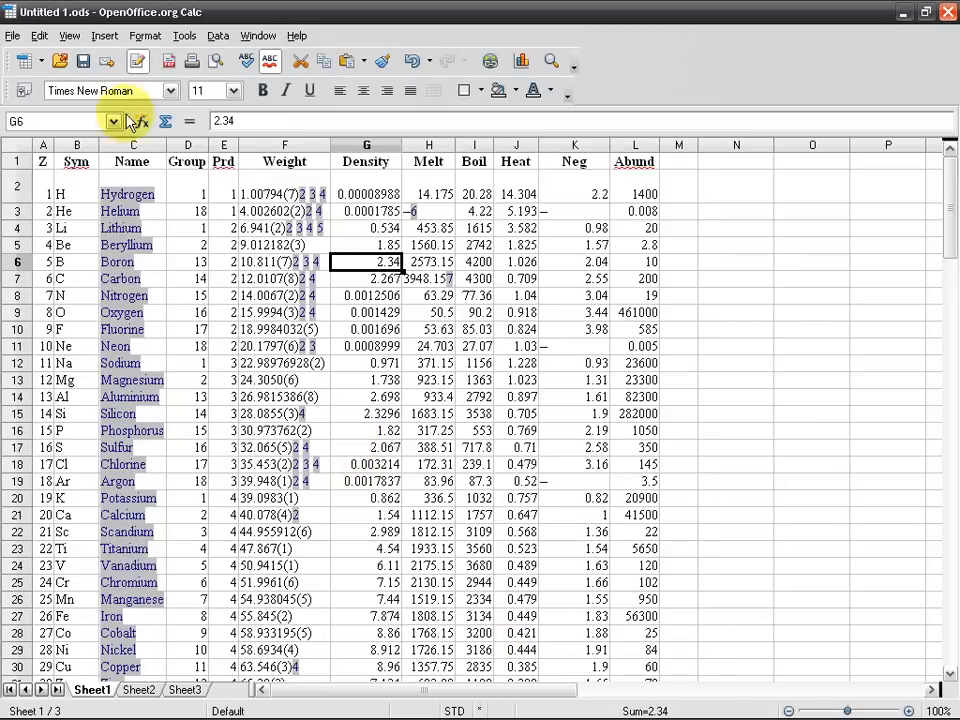
Step: Check the Format menu's entries after the two macro deletions
left_click(145, 36)
mouse_move(184, 36)
mouse_move(145, 36)
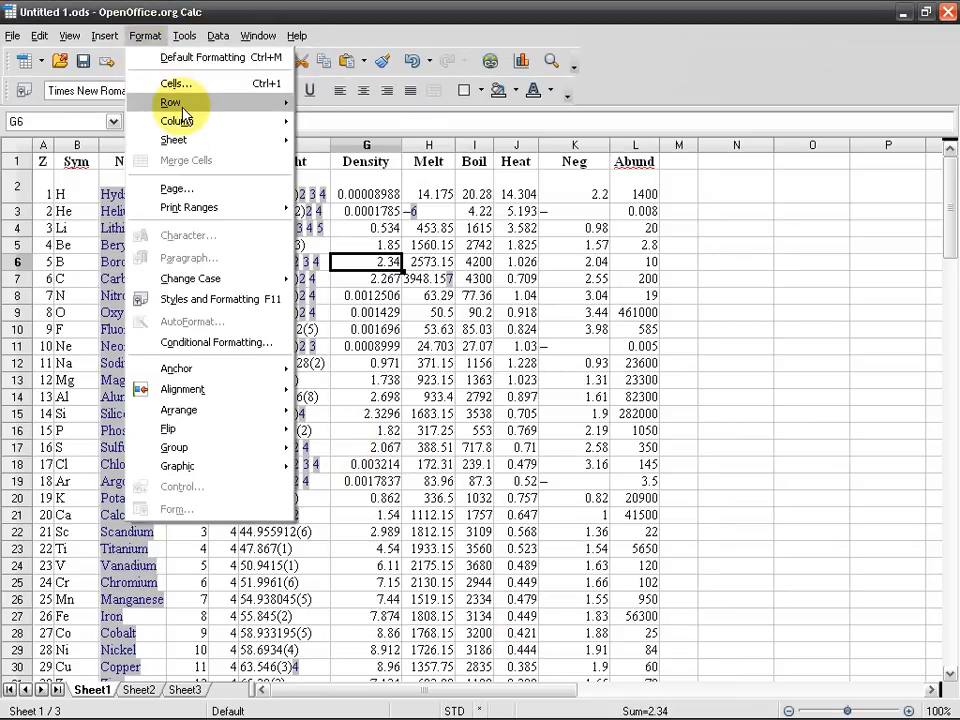
mouse_move(183, 108)
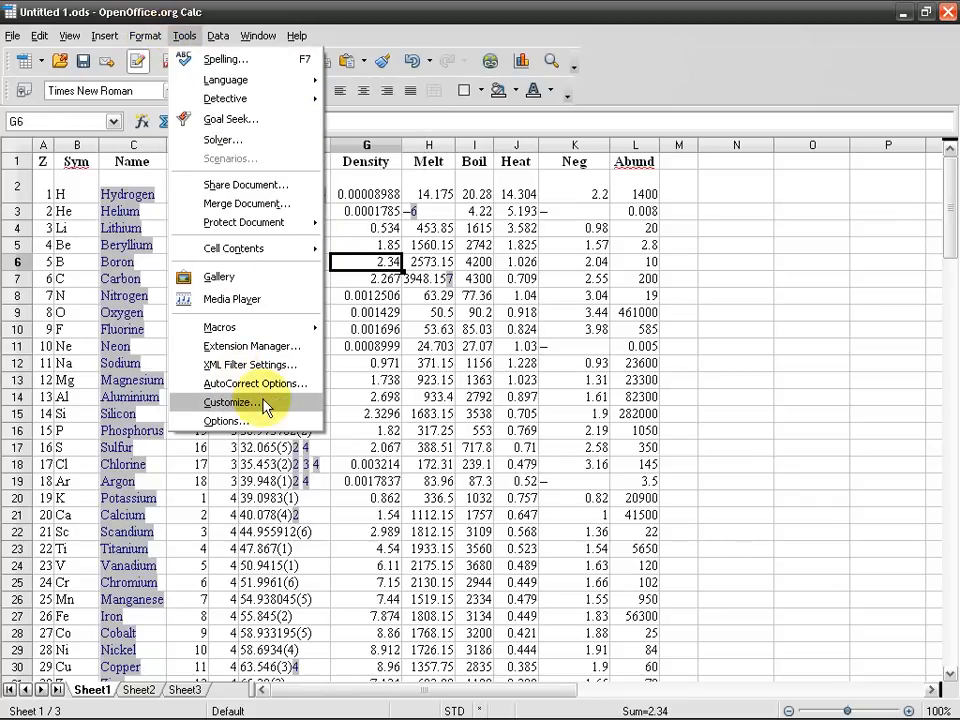
Step: Add a submenu named hfggfhgfhfg to the Format menu after Default Formatting and apply the customization
left_click(266, 405)
left_click(510, 252)
scroll(480, 335, "down", 5)
left_click(440, 352)
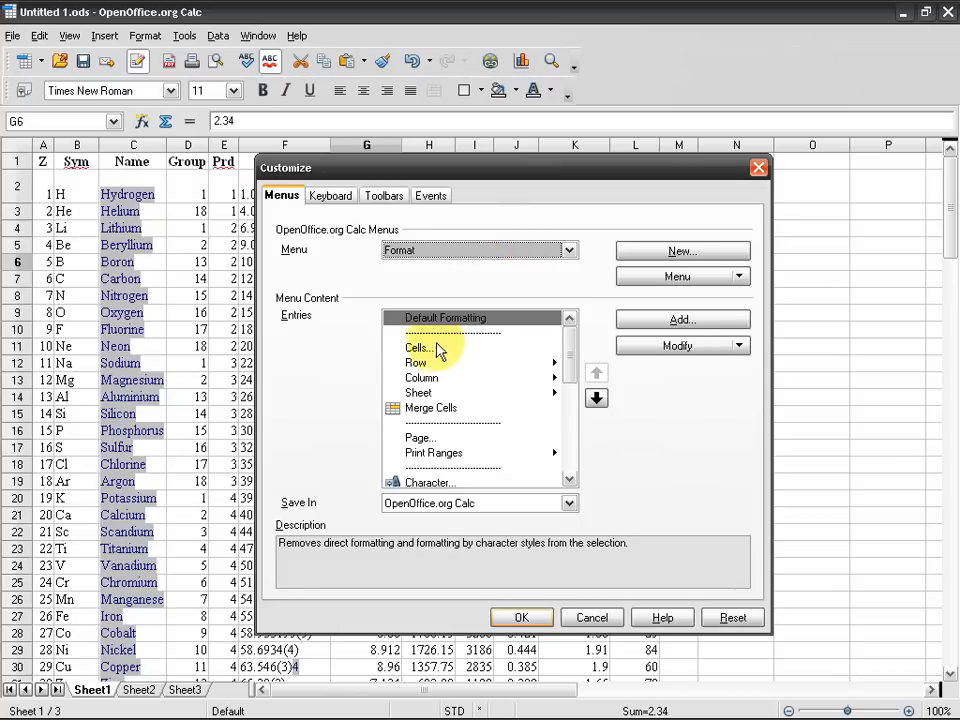
left_click(738, 345)
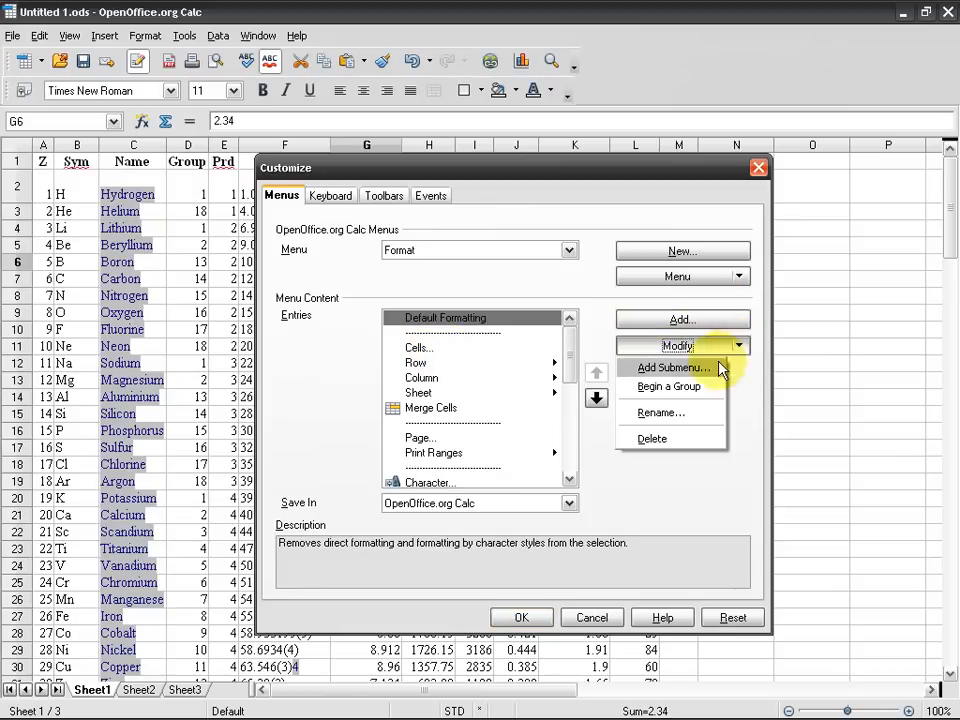
left_click(672, 367)
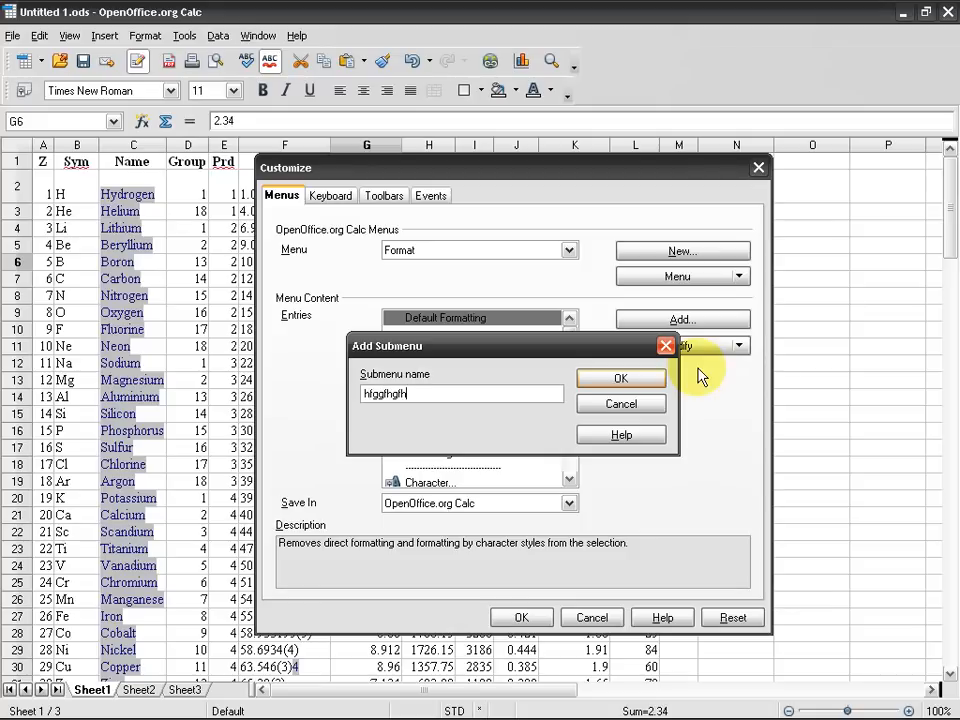
key("Return")
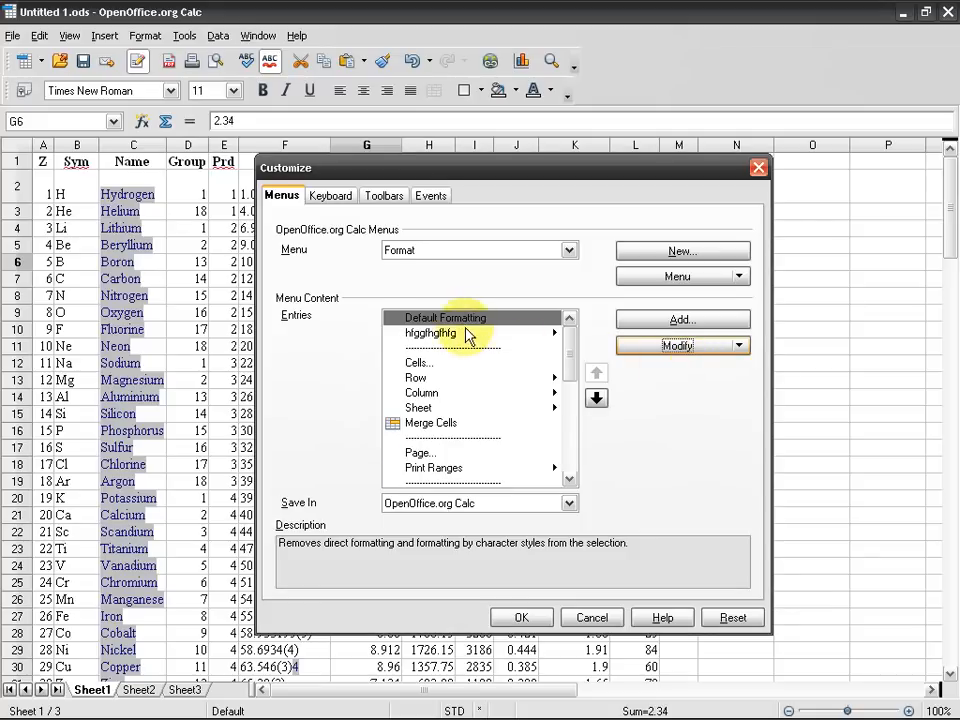
left_click(550, 333)
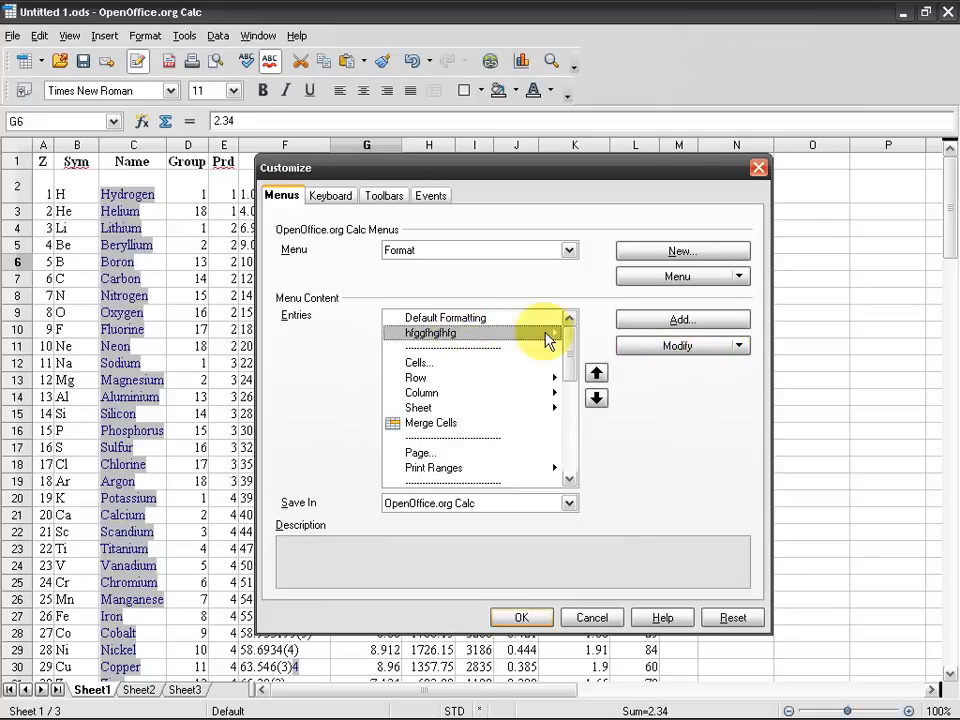
left_click(521, 617)
Step: Open the menu customization and select the Format menu's hfggfhgfhfg submenu for editing
left_click(184, 37)
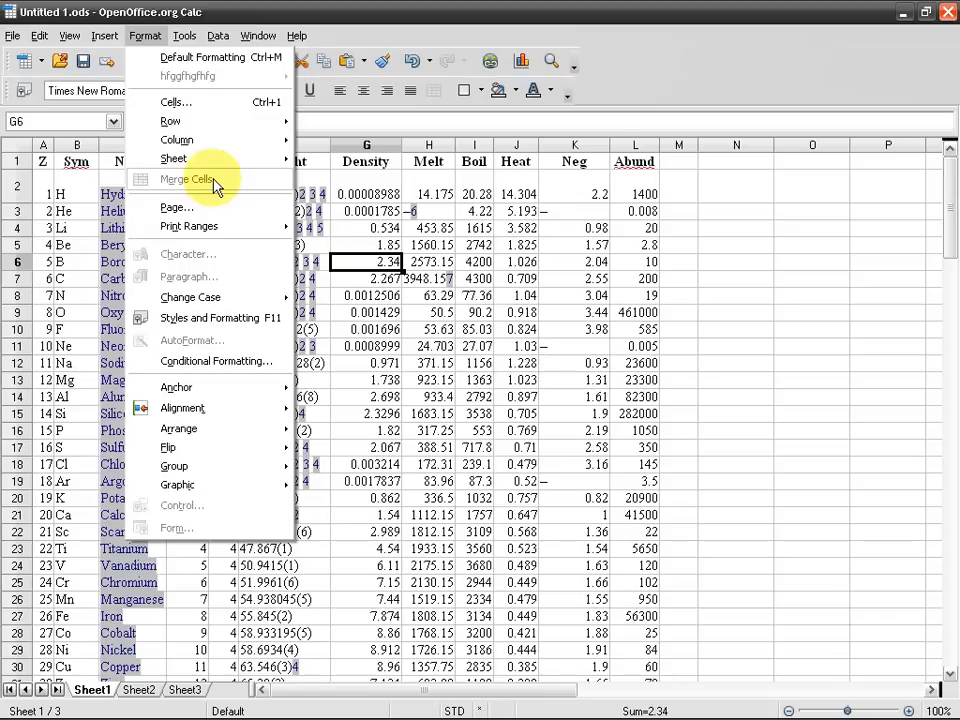
mouse_move(185, 40)
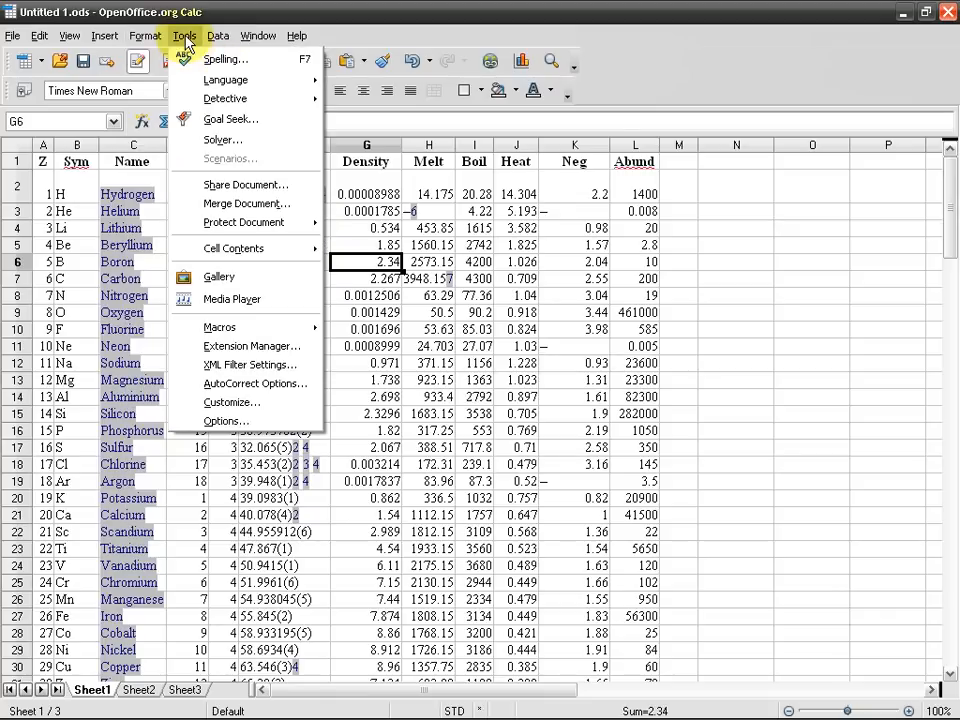
left_click(279, 405)
left_click(458, 255)
scroll(470, 300, "down", 4)
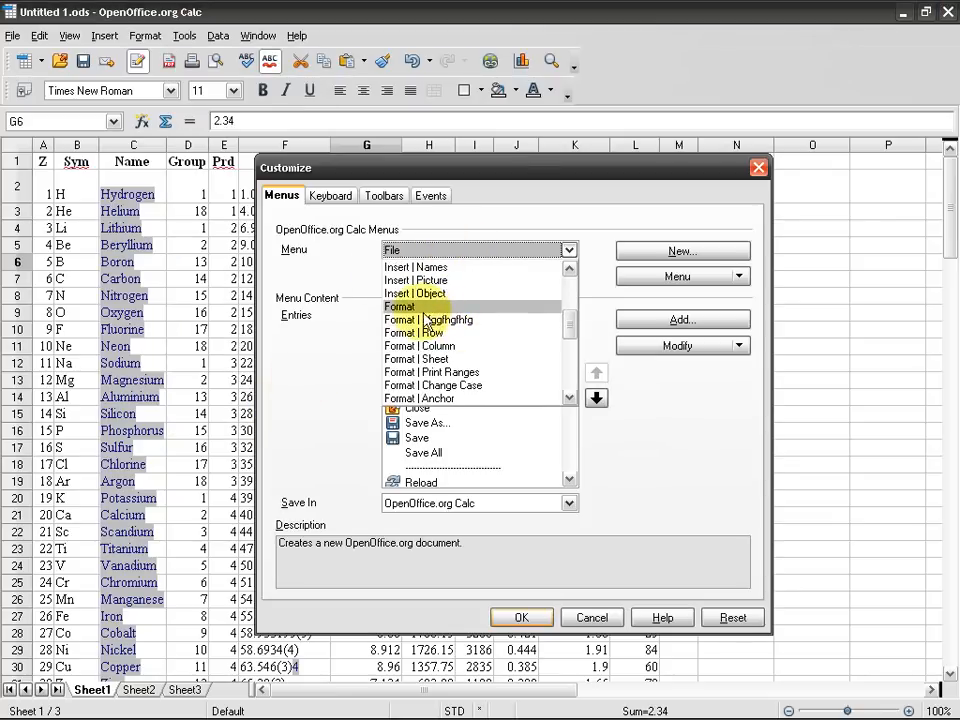
left_click(490, 306)
left_click(460, 252)
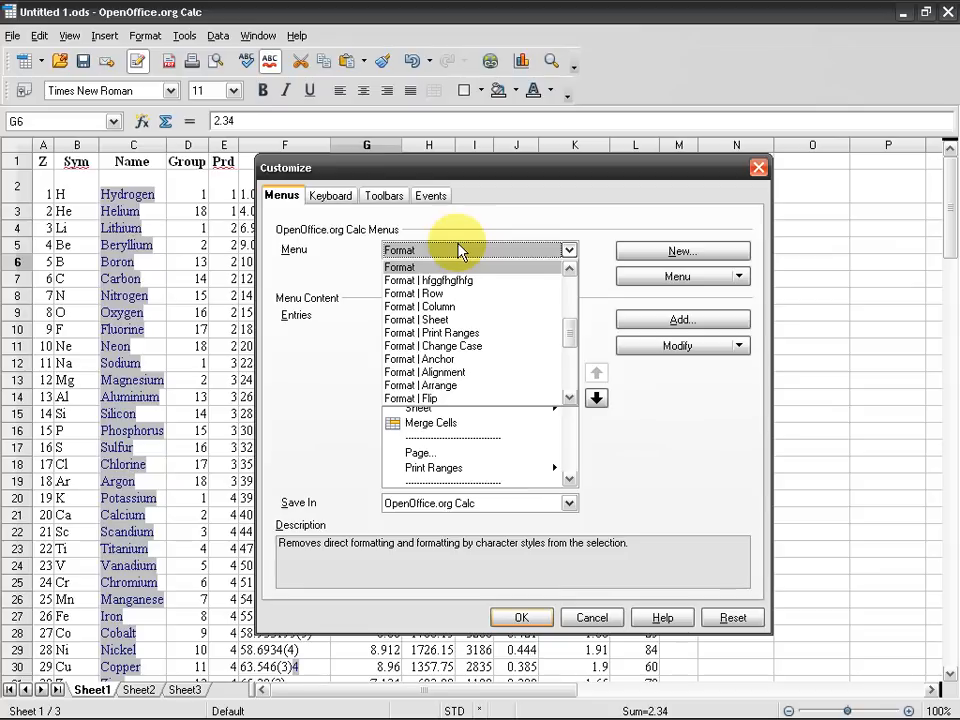
left_click(465, 281)
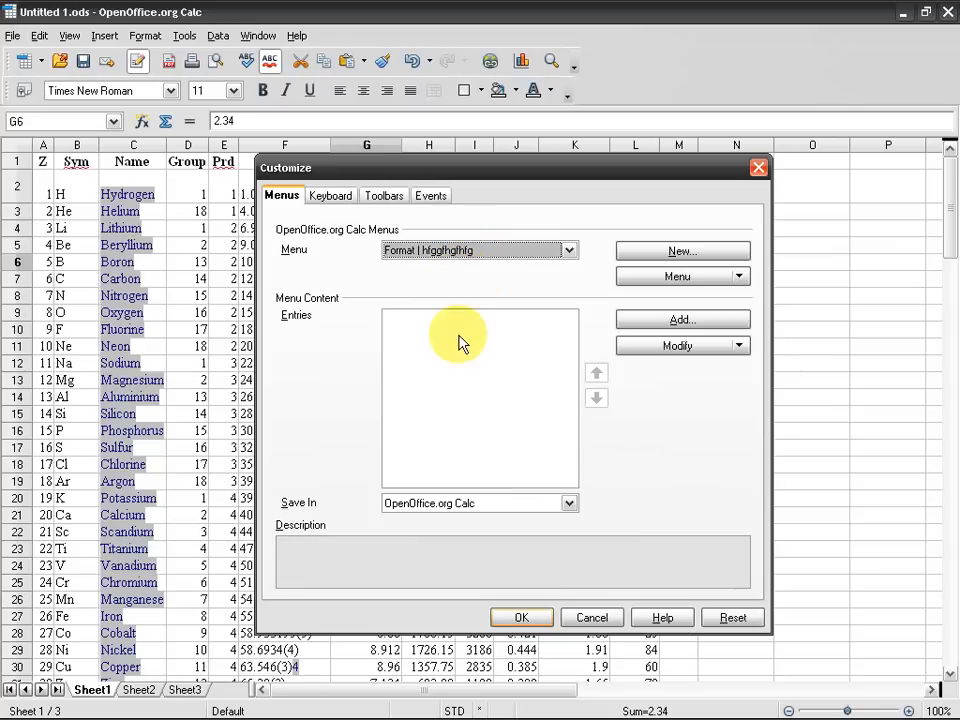
Step: Add the Main macro from the Pagination library in My Macros to the hfggfhgfhfg submenu
left_click(710, 325)
scroll(604, 476, "down", 2)
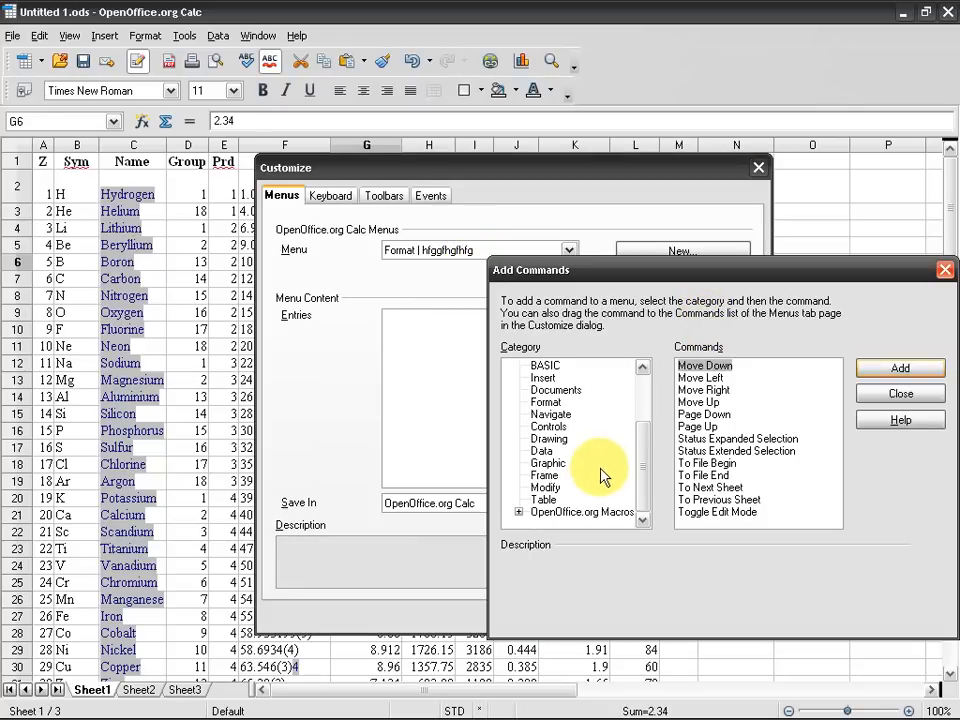
left_click(560, 515)
double_click(560, 515)
double_click(550, 483)
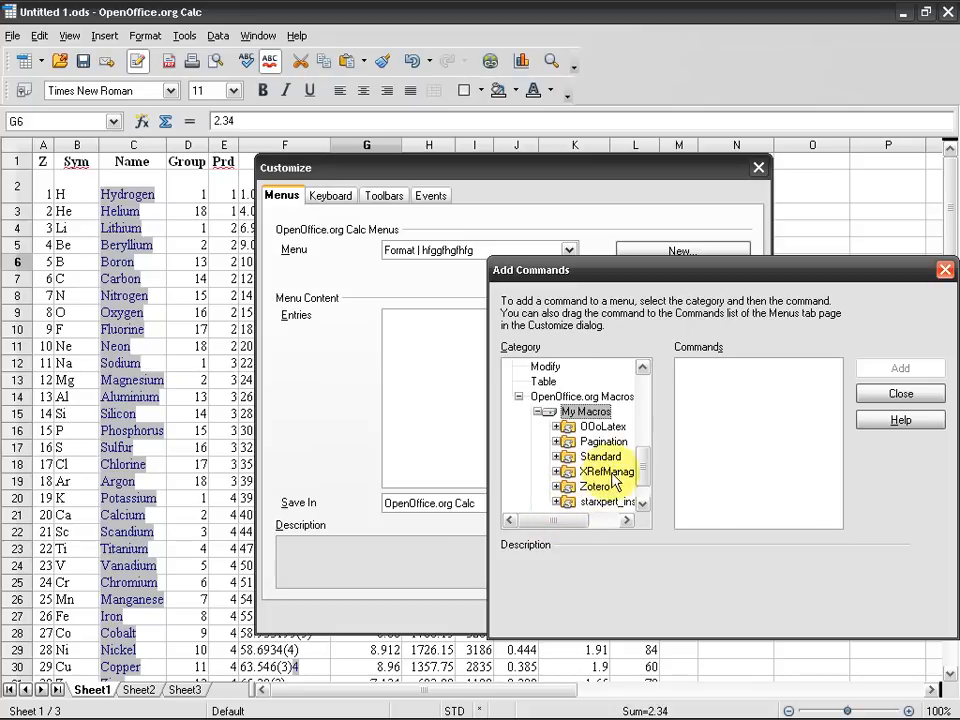
double_click(605, 443)
left_click(615, 456)
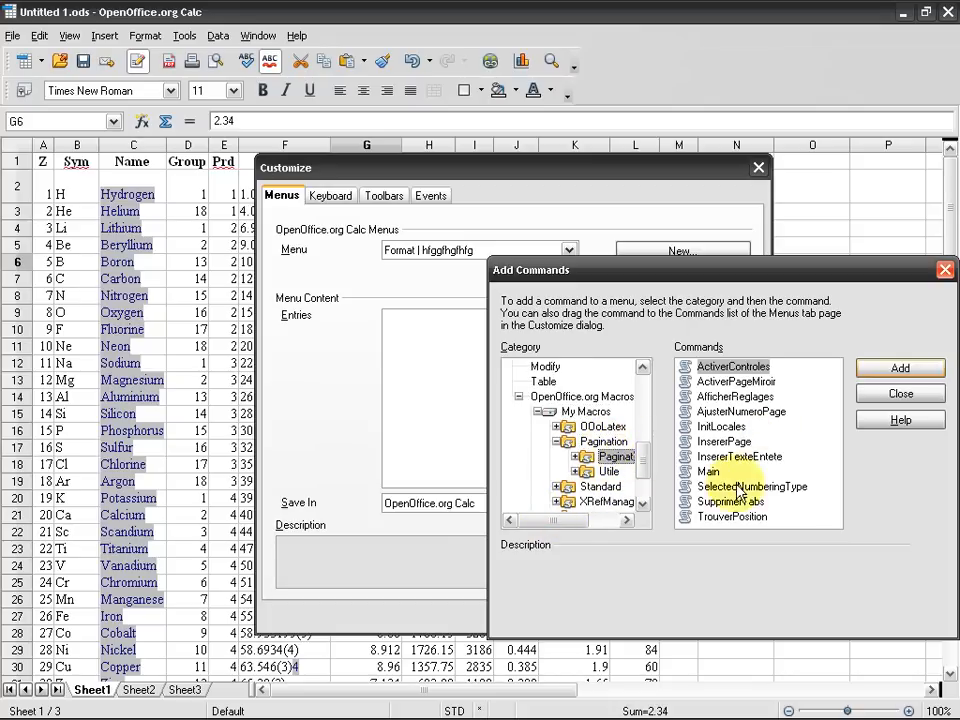
left_click(885, 368)
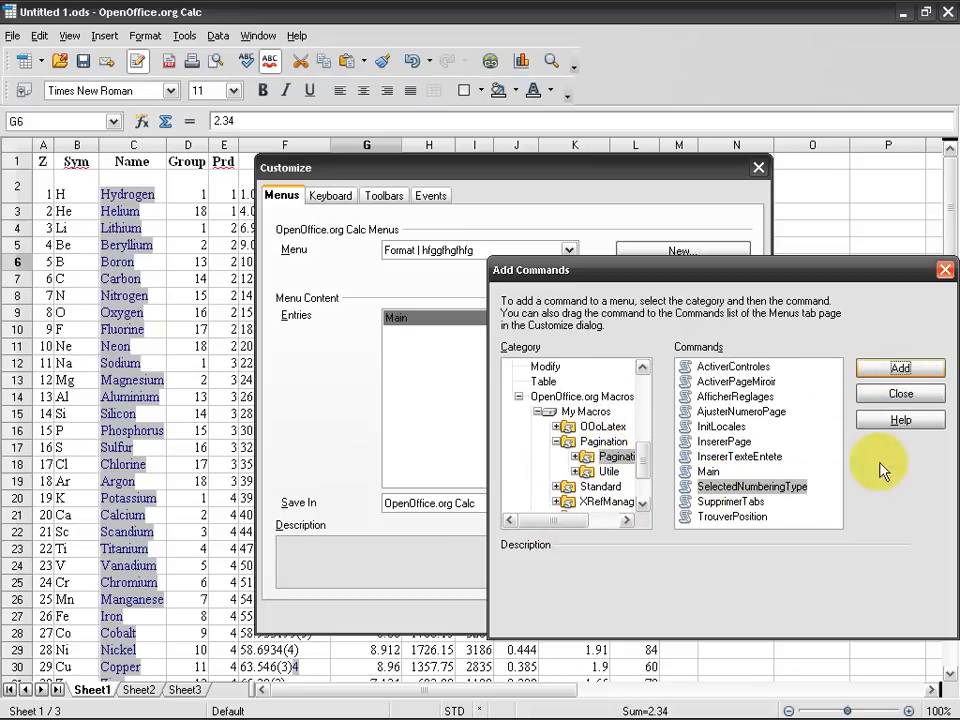
left_click(868, 394)
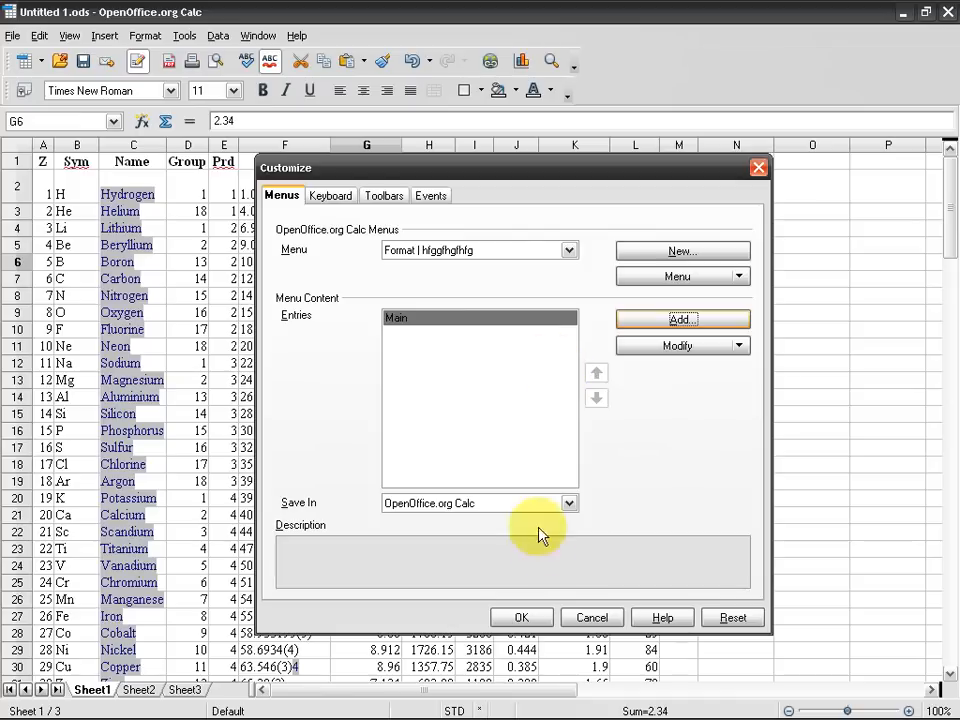
Step: Apply the menu customization and check the contents of the hfggfhgfhfg submenu in the Format menu
left_click(519, 617)
left_click(146, 36)
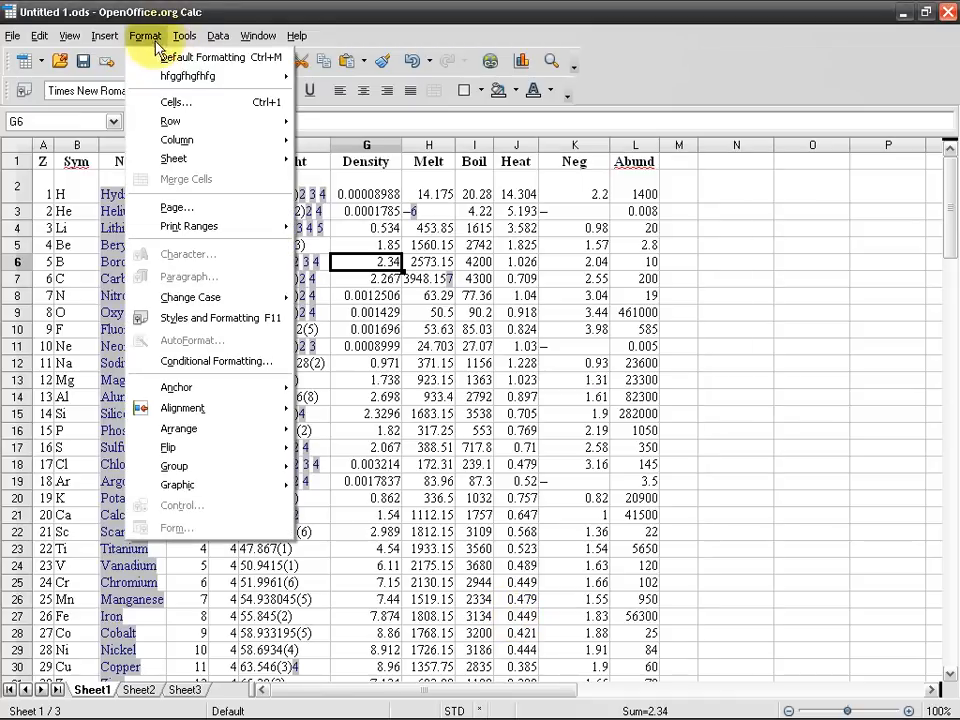
mouse_move(241, 75)
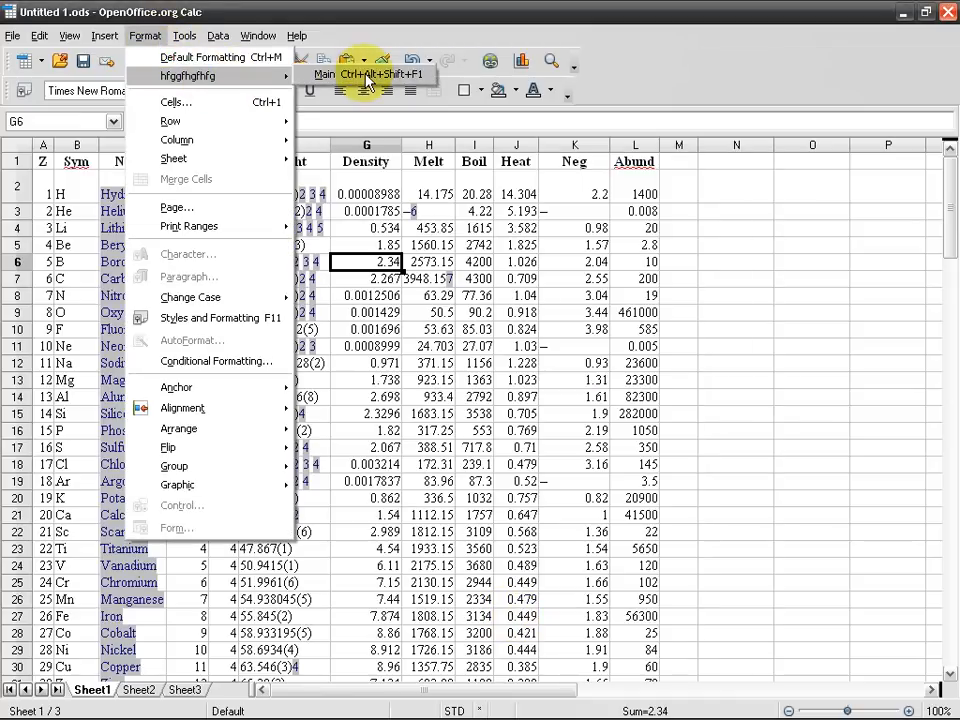